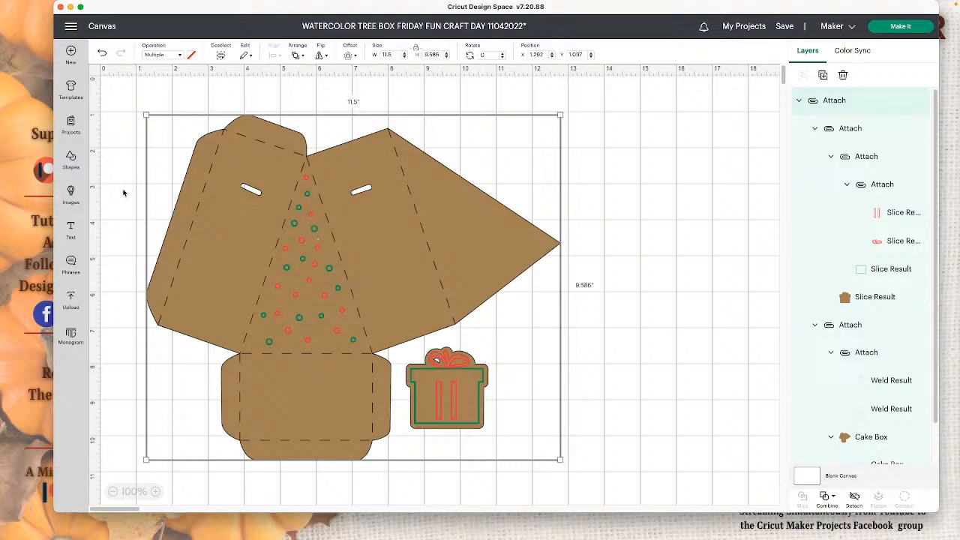
- Insert a circle on the empty canvas beside the box template and set its operation to Pen
{"action": "left_click", "coordinate": [71, 158]}
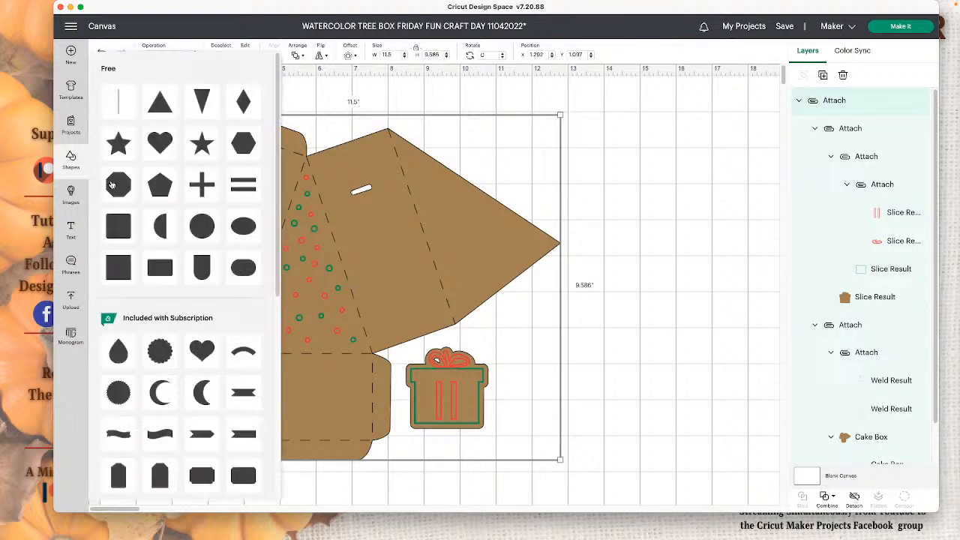
{"action": "left_click", "coordinate": [497, 265]}
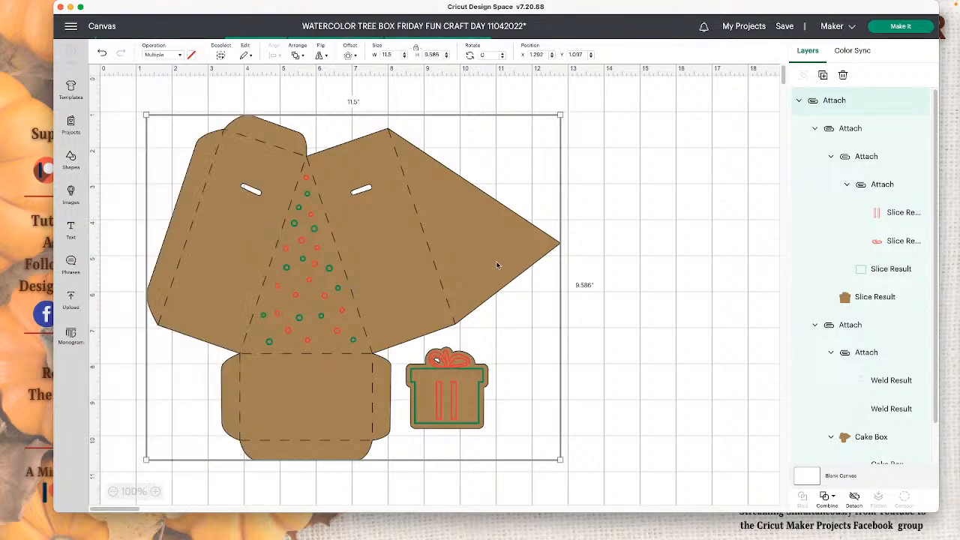
{"action": "left_click_drag", "start_coordinate": [159, 140], "coordinate": [620, 192]}
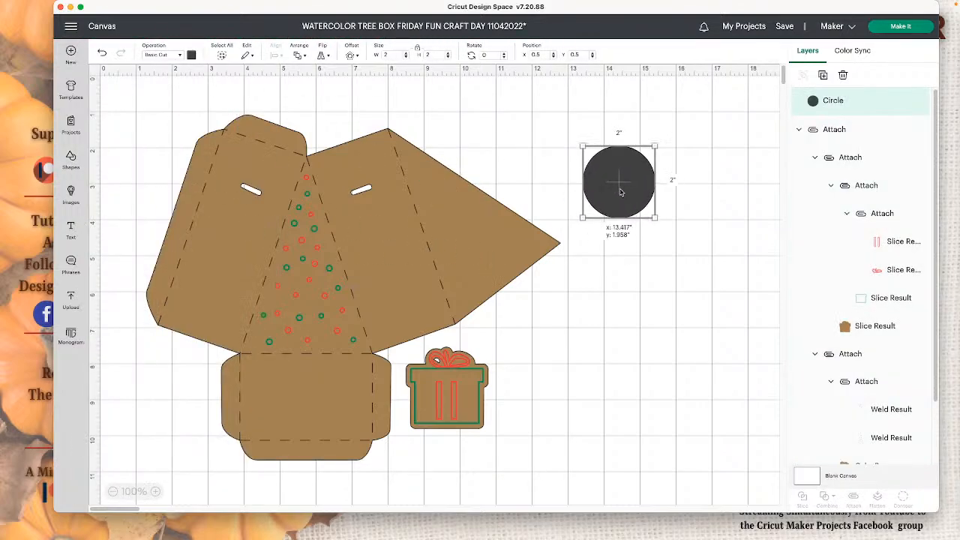
{"action": "left_click", "coordinate": [179, 56]}
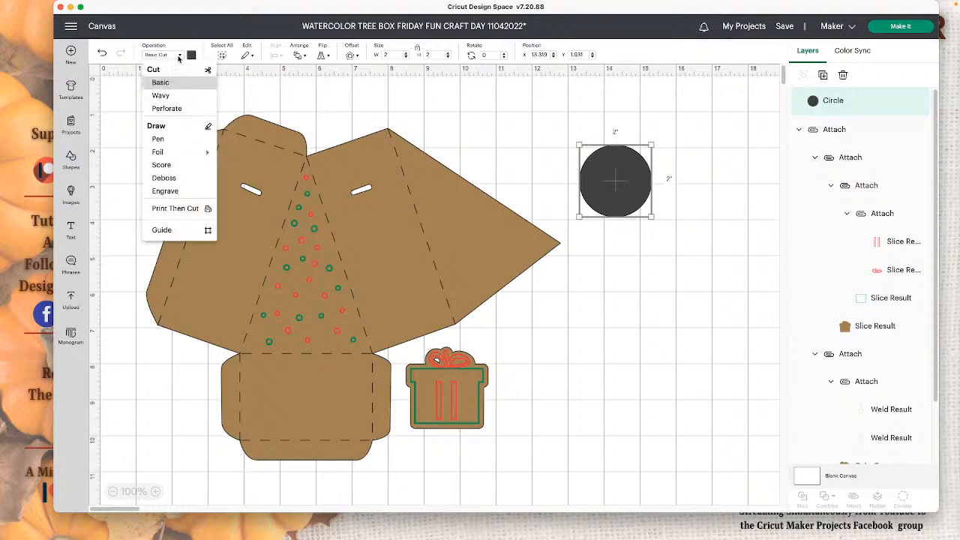
{"action": "left_click", "coordinate": [169, 139]}
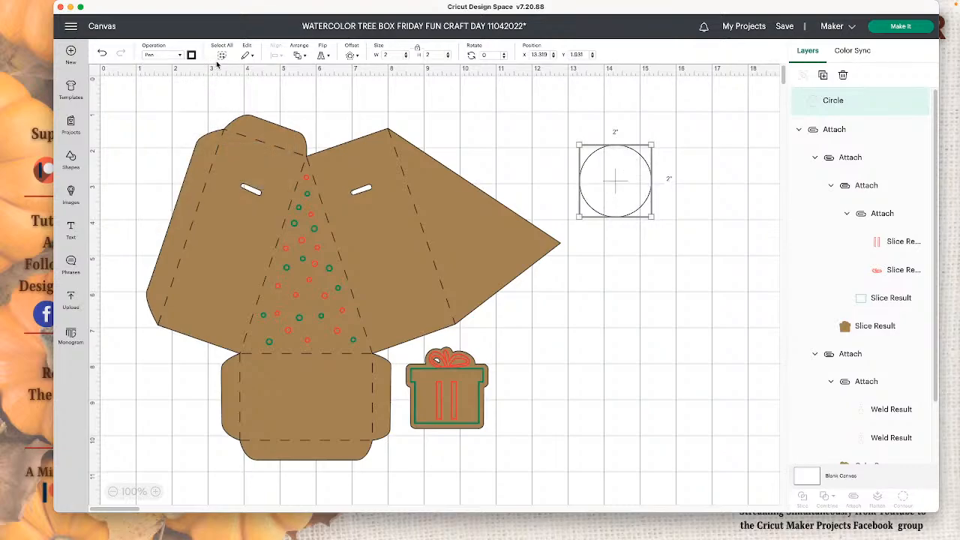
- Set the circle's pen to Marker (1mm) in Red (Watercolor)
{"action": "left_click", "coordinate": [191, 55]}
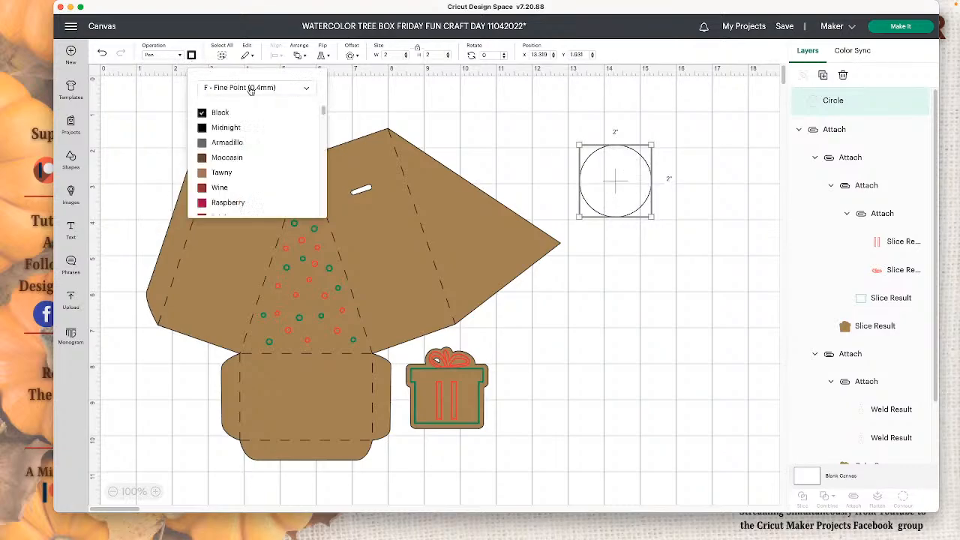
{"action": "left_click", "coordinate": [249, 89]}
{"action": "left_click", "coordinate": [255, 171]}
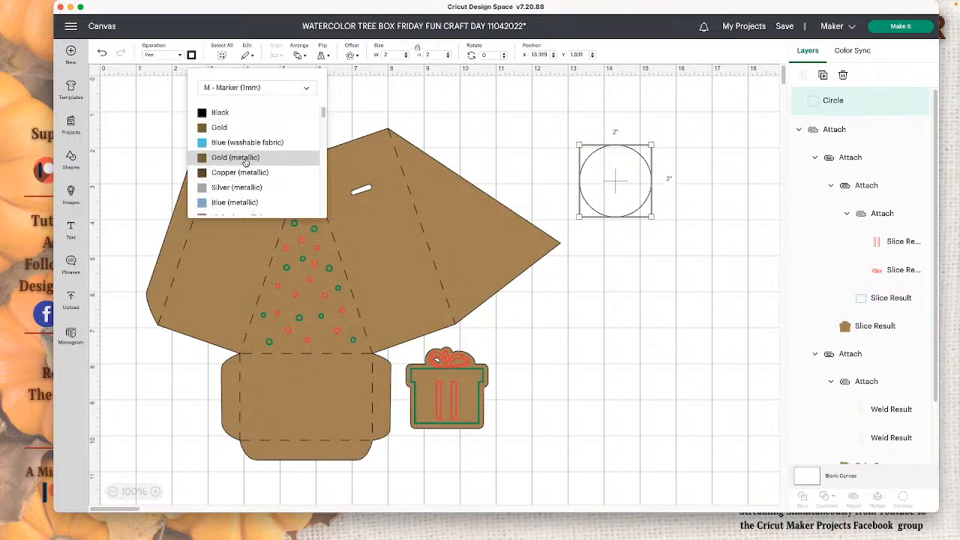
{"action": "scroll", "coordinate": [247, 180], "scroll_direction": "down", "scroll_amount": 10}
{"action": "scroll", "coordinate": [244, 192], "scroll_direction": "down", "scroll_amount": 10}
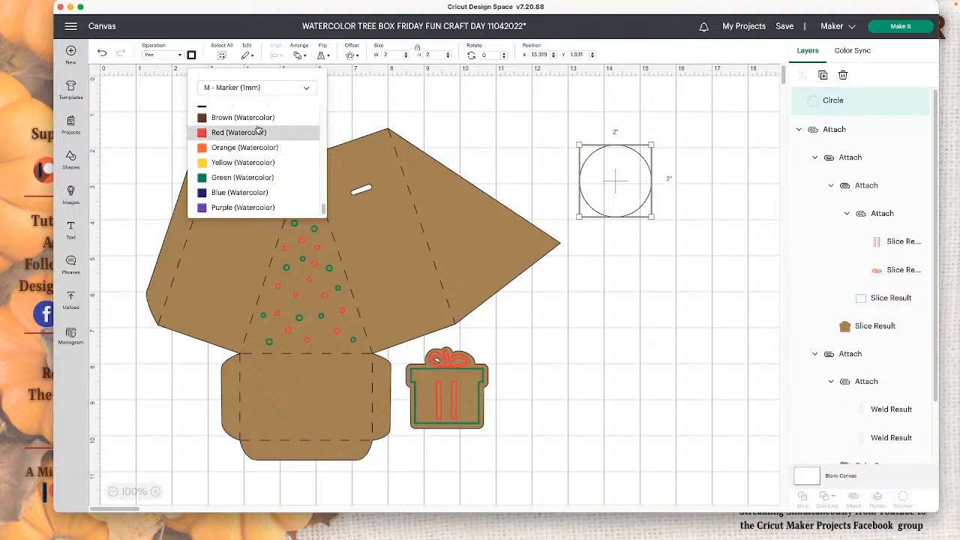
{"action": "left_click", "coordinate": [257, 132]}
- Shrink the red circle to about 0.319 inches and place a smaller duplicate beside it
{"action": "left_click_drag", "start_coordinate": [651, 217], "coordinate": [588, 155]}
{"action": "left_click", "coordinate": [651, 186]}
{"action": "left_click", "coordinate": [586, 154]}
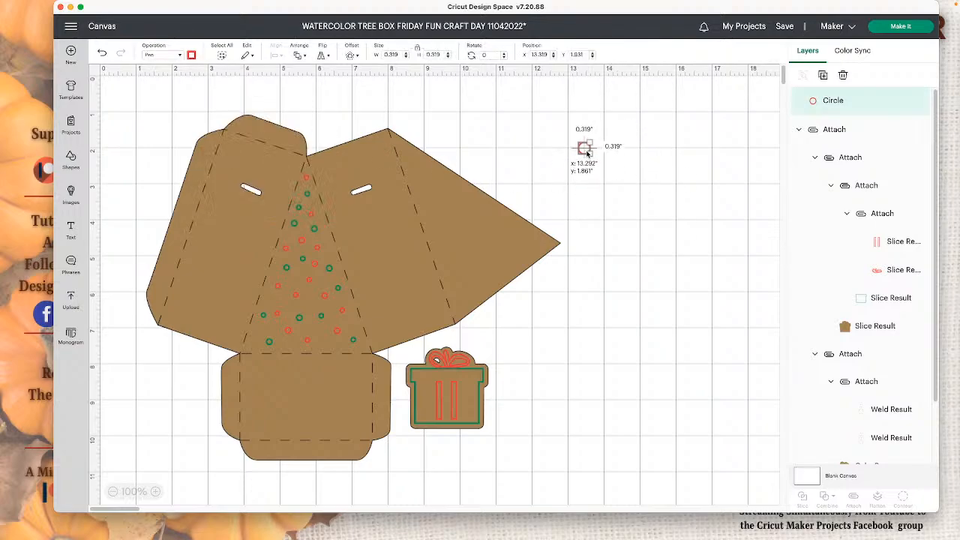
{"action": "left_click", "coordinate": [822, 75]}
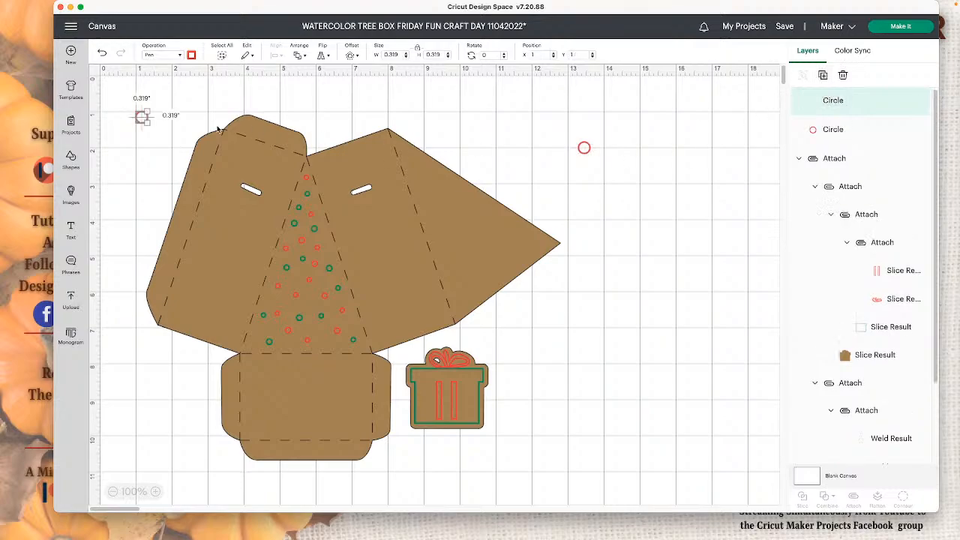
{"action": "left_click_drag", "start_coordinate": [144, 120], "coordinate": [564, 135]}
{"action": "left_click", "coordinate": [650, 157]}
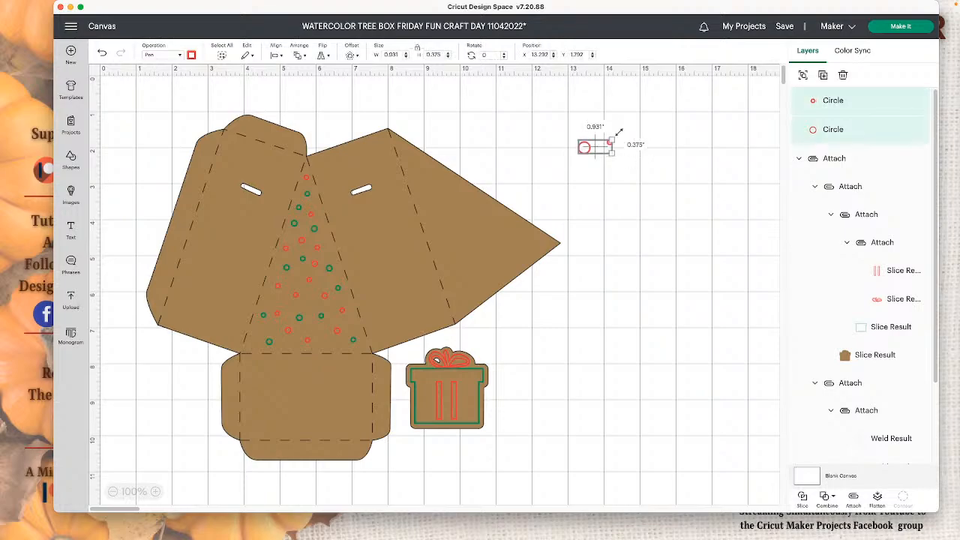
- Duplicate the pair of red circles several times and move the box template down, clear of the copies
{"action": "left_click", "coordinate": [822, 75]}
{"action": "left_click", "coordinate": [823, 76]}
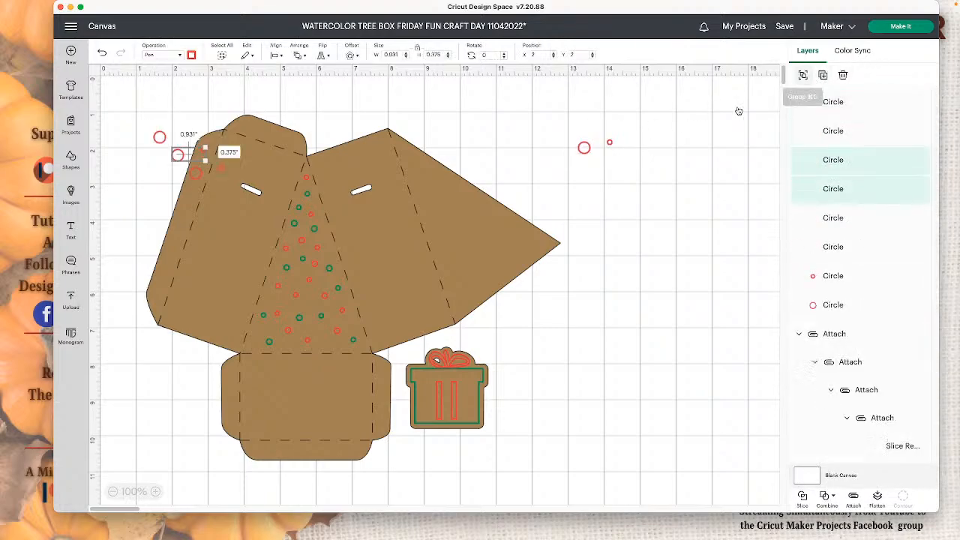
{"action": "left_click_drag", "start_coordinate": [298, 169], "coordinate": [319, 380]}
{"action": "left_click_drag", "start_coordinate": [135, 122], "coordinate": [262, 225]}
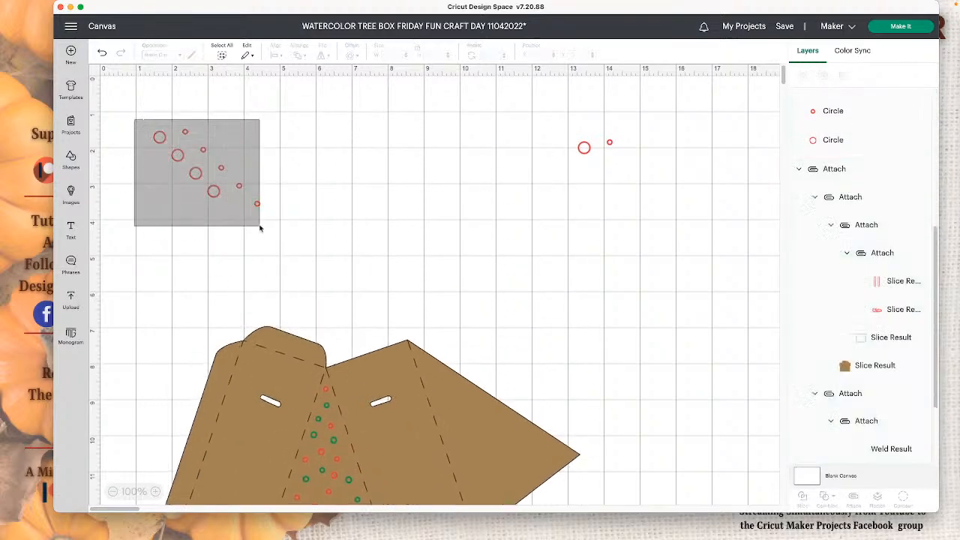
{"action": "left_click", "coordinate": [238, 186]}
{"action": "left_click_drag", "start_coordinate": [416, 367], "coordinate": [448, 260]}
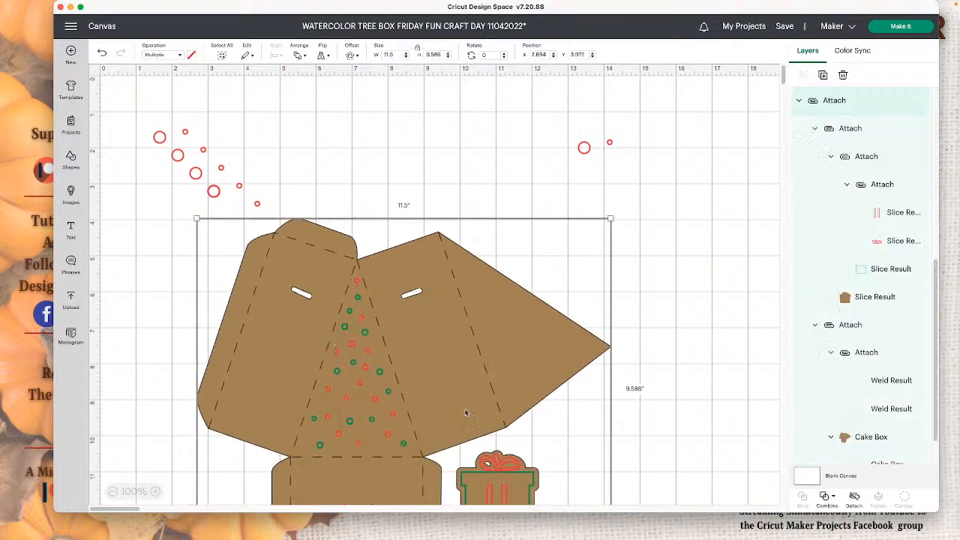
{"action": "left_click", "coordinate": [277, 177]}
- Move one large red circle out of the cluster of copies, then return it among the others
{"action": "left_click_drag", "start_coordinate": [177, 155], "coordinate": [298, 147]}
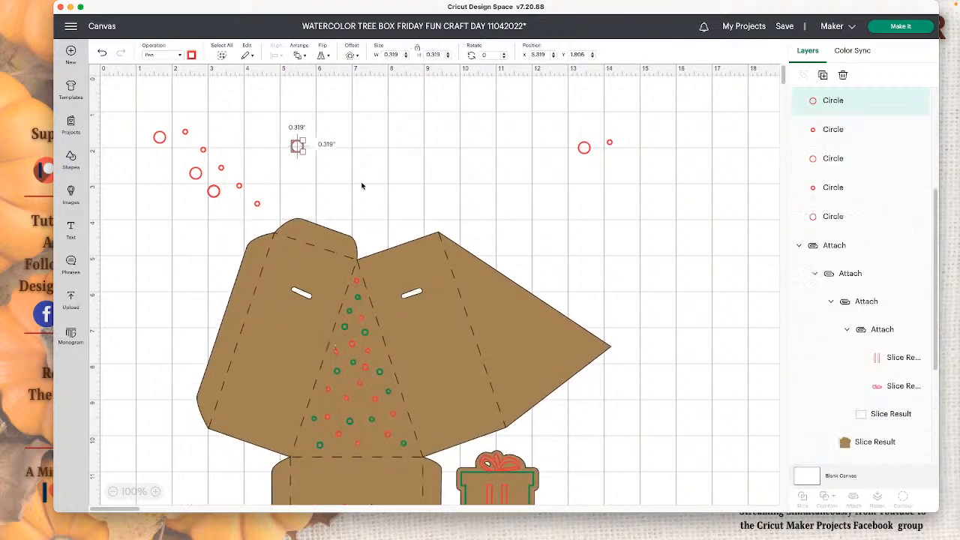
{"action": "left_click_drag", "start_coordinate": [134, 115], "coordinate": [264, 206]}
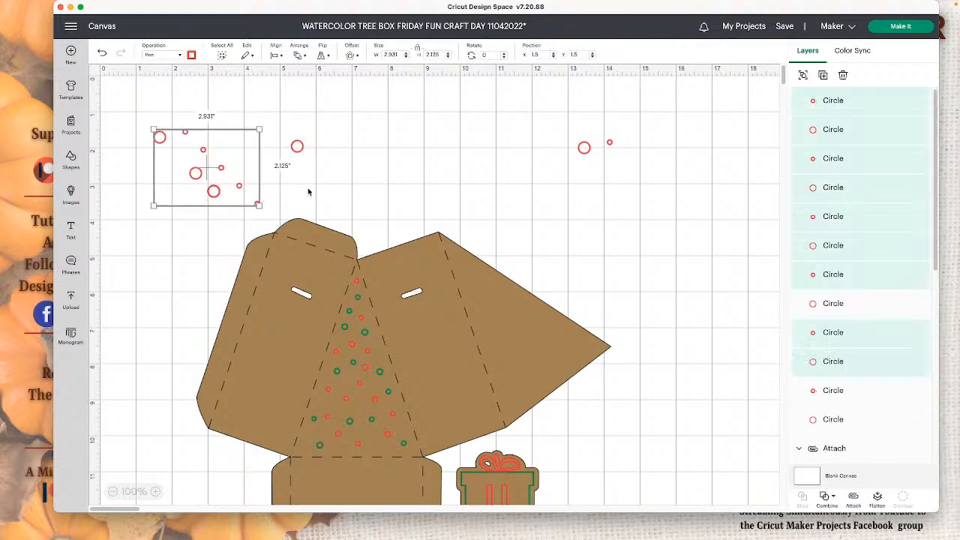
{"action": "left_click", "coordinate": [381, 164]}
{"action": "left_click_drag", "start_coordinate": [297, 146], "coordinate": [171, 155]}
- Duplicate the whole cluster of red circles and place the copy on the empty canvas above the box
{"action": "left_click_drag", "start_coordinate": [127, 116], "coordinate": [264, 195]}
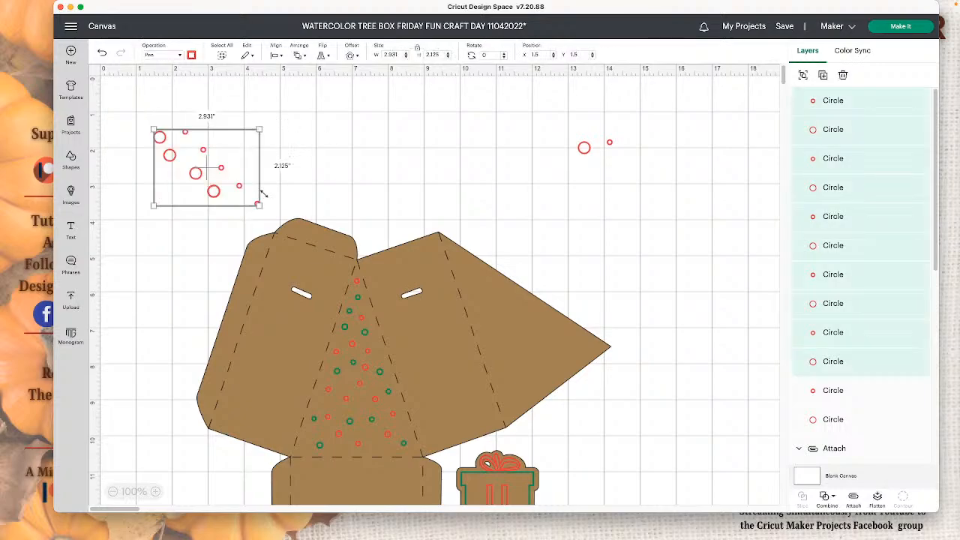
{"action": "left_click", "coordinate": [822, 75]}
{"action": "left_click_drag", "start_coordinate": [285, 246], "coordinate": [397, 127]}
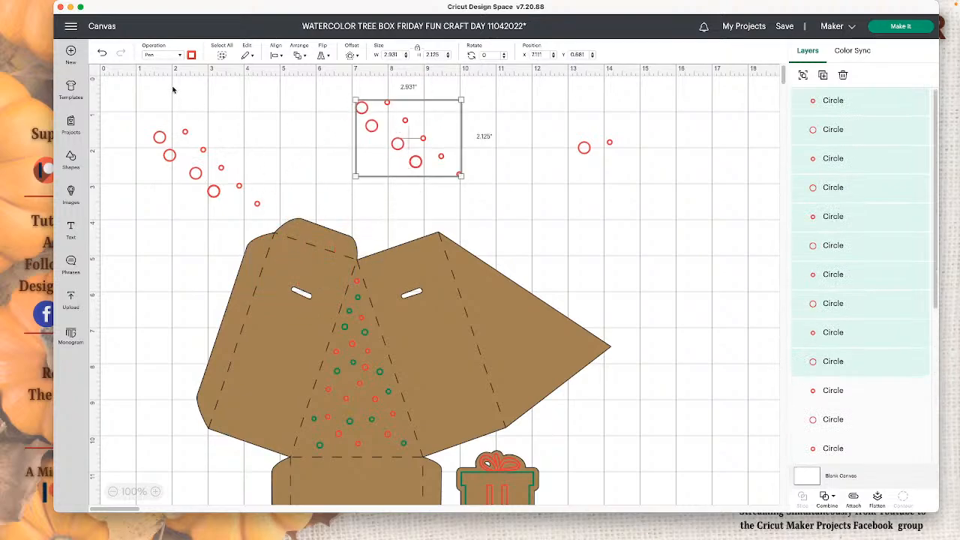
- Change the duplicated cluster's marker color to Green (Watercolor)
{"action": "left_click", "coordinate": [192, 54]}
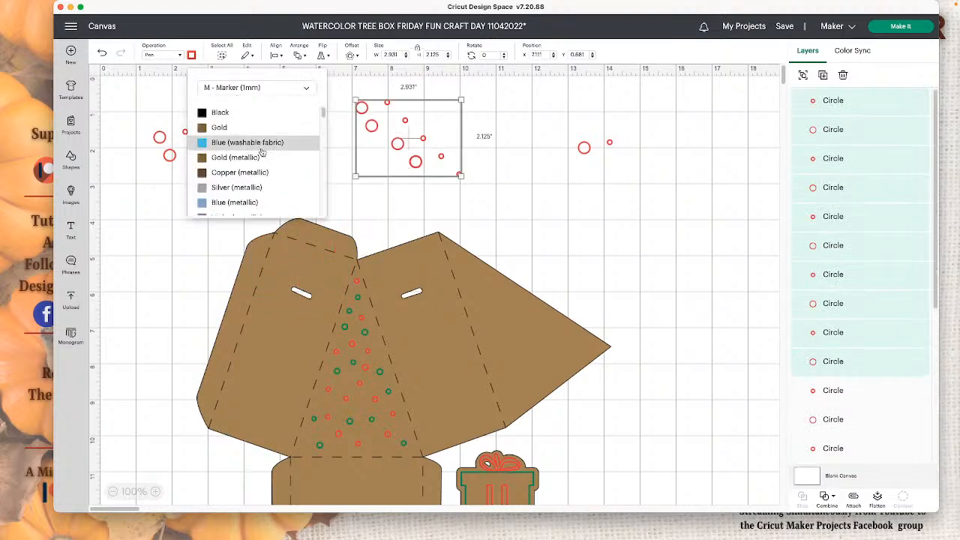
{"action": "scroll", "coordinate": [262, 162], "scroll_direction": "down", "scroll_amount": 5}
{"action": "scroll", "coordinate": [262, 160], "scroll_direction": "down", "scroll_amount": 10}
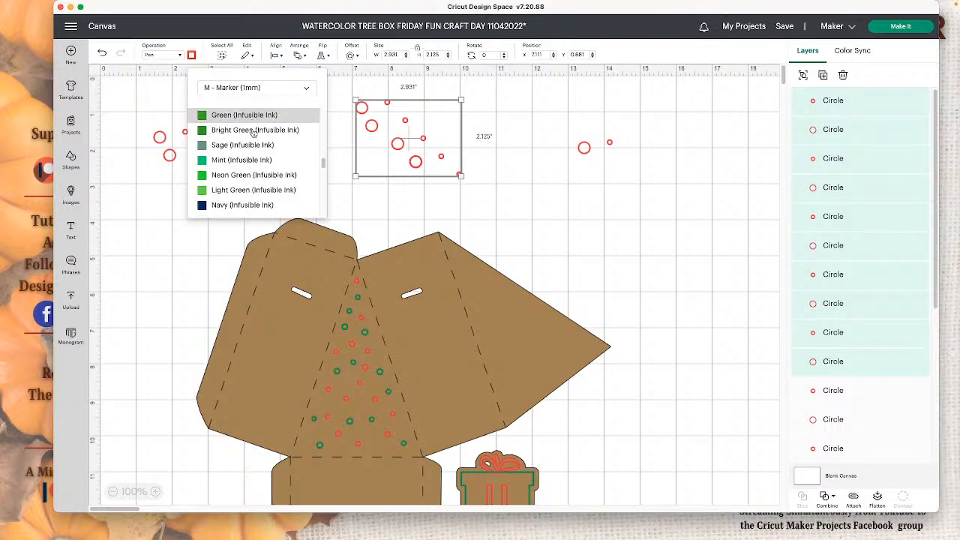
{"action": "scroll", "coordinate": [255, 183], "scroll_direction": "down", "scroll_amount": 5}
{"action": "scroll", "coordinate": [255, 182], "scroll_direction": "down", "scroll_amount": 8}
{"action": "left_click", "coordinate": [255, 178]}
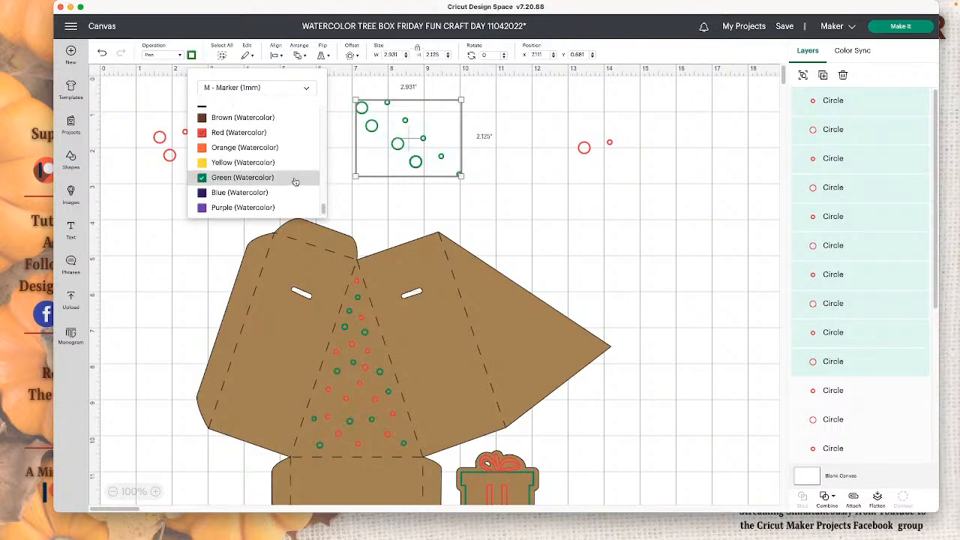
{"action": "left_click", "coordinate": [501, 191]}
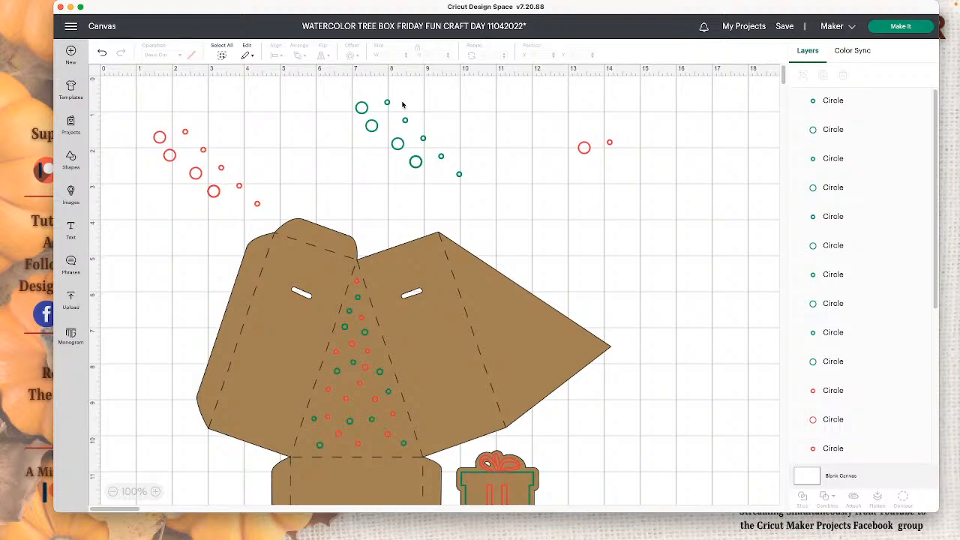
- Place one large green circle among the red circles, then move it back beside the green cluster
{"action": "left_click_drag", "start_coordinate": [371, 125], "coordinate": [207, 156]}
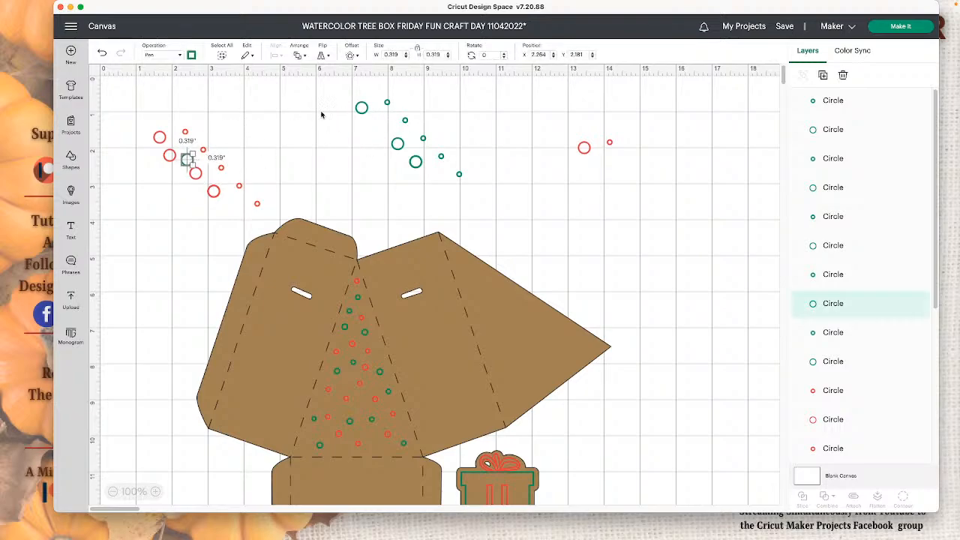
{"action": "left_click", "coordinate": [203, 155]}
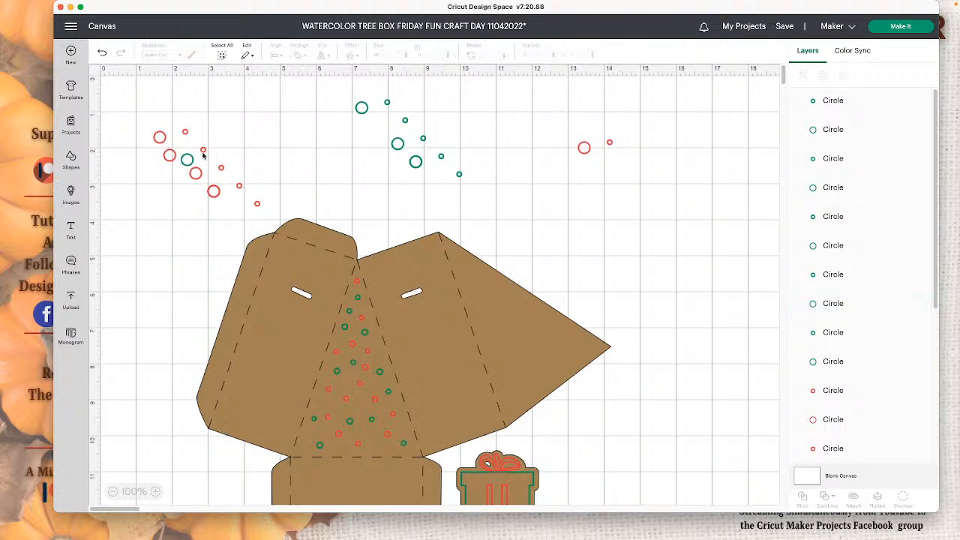
{"action": "left_click_drag", "start_coordinate": [193, 161], "coordinate": [340, 143]}
- Weld the cluster of red circles into one shape and move it slightly up and to the left
{"action": "left_click_drag", "start_coordinate": [114, 112], "coordinate": [270, 209]}
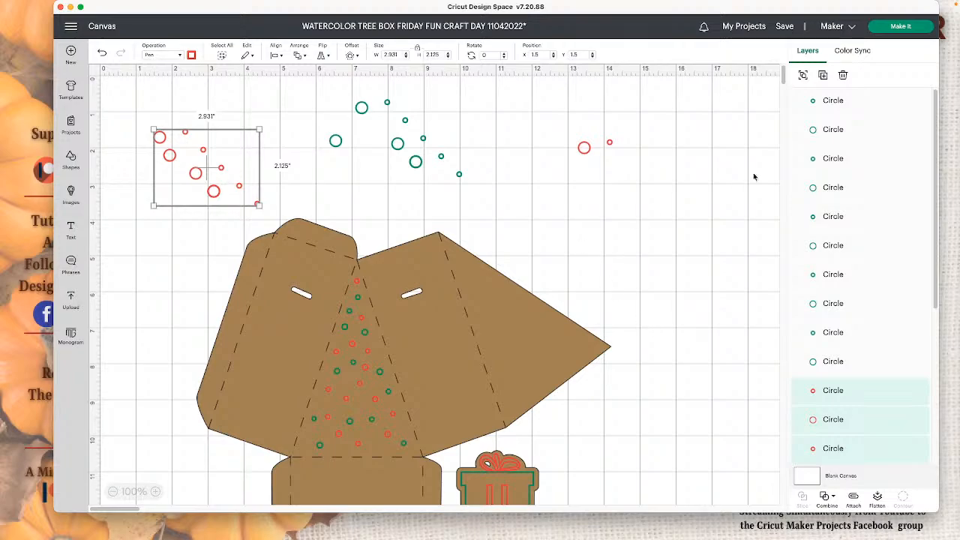
{"action": "left_click", "coordinate": [826, 498]}
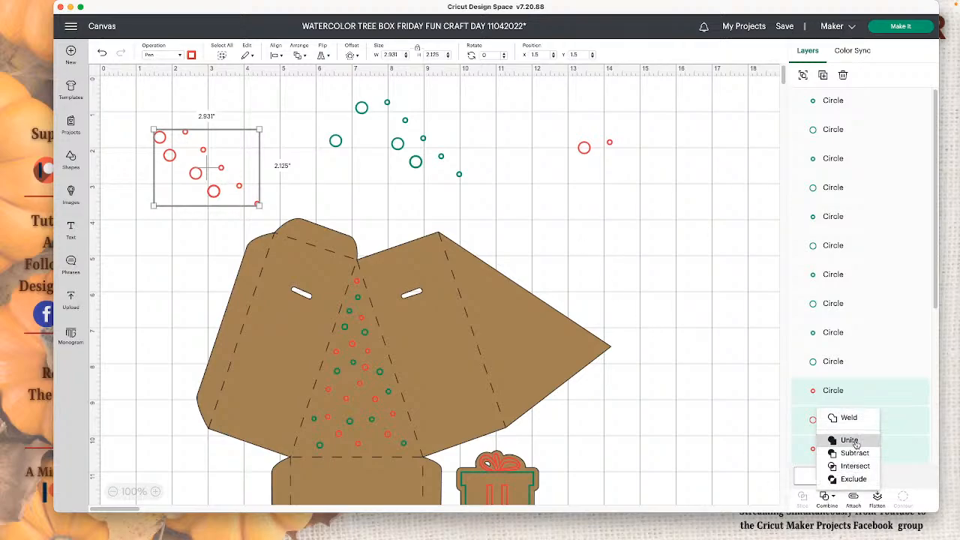
{"action": "left_click", "coordinate": [851, 420]}
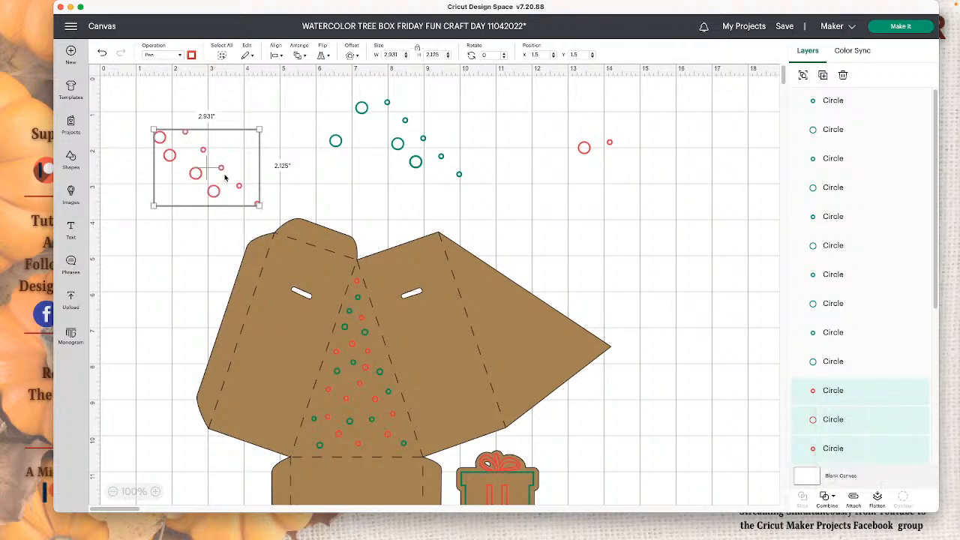
{"action": "left_click_drag", "start_coordinate": [219, 169], "coordinate": [205, 158]}
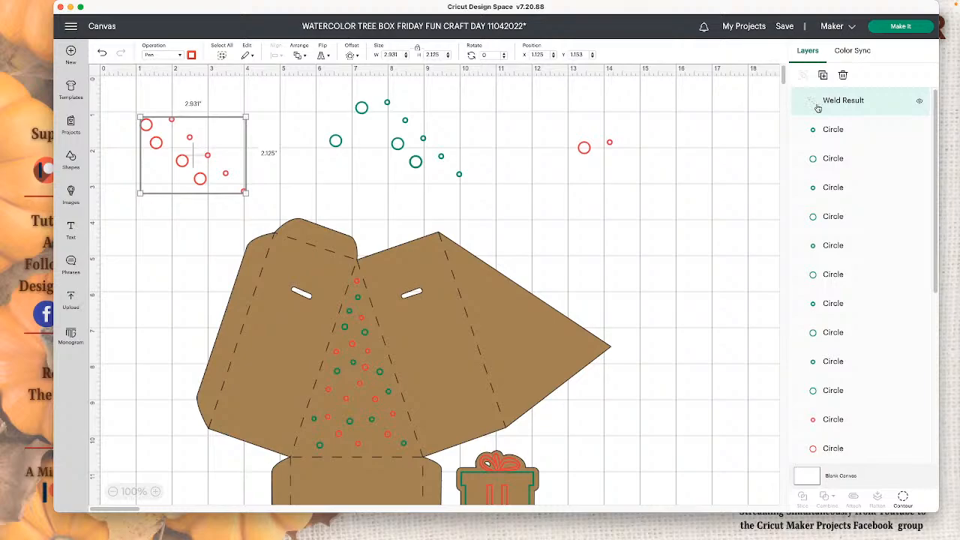
- Delete the welded red circles, the green cluster and the remaining pair of red circles
{"action": "left_click_drag", "start_coordinate": [330, 96], "coordinate": [492, 193]}
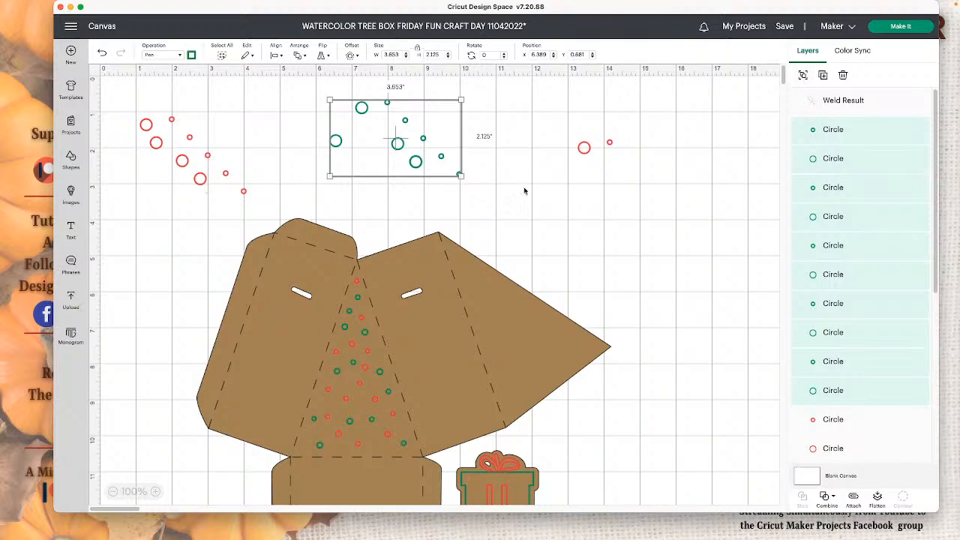
{"action": "left_click", "coordinate": [428, 154]}
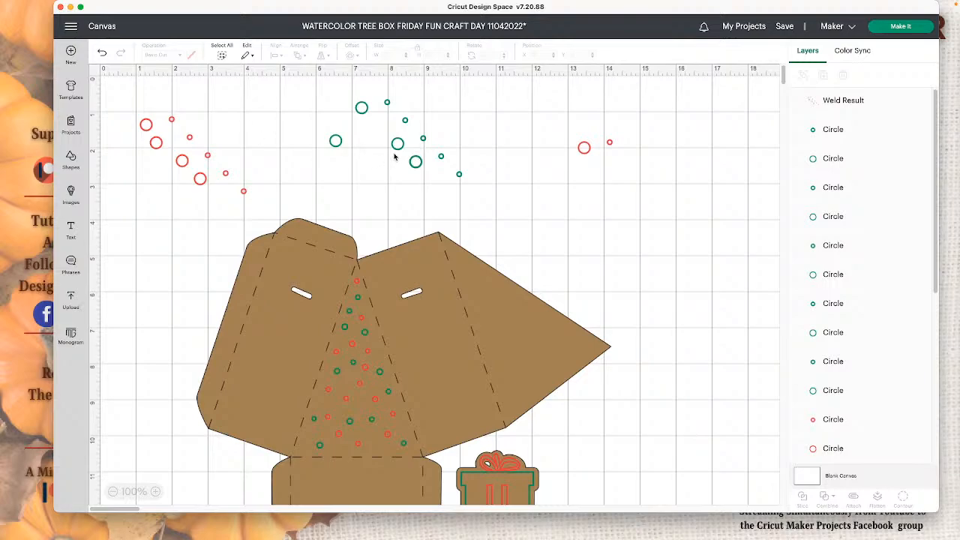
{"action": "left_click_drag", "start_coordinate": [93, 104], "coordinate": [289, 200]}
{"action": "key", "text": "Delete"}
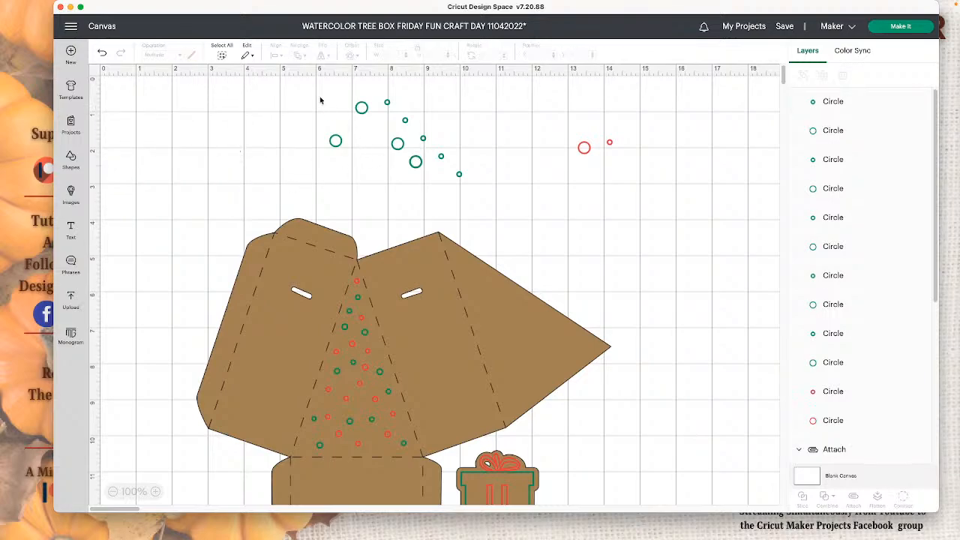
{"action": "left_click_drag", "start_coordinate": [318, 93], "coordinate": [459, 173]}
{"action": "key", "text": "Delete"}
{"action": "left_click_drag", "start_coordinate": [576, 136], "coordinate": [611, 152]}
{"action": "key", "text": "Delete"}
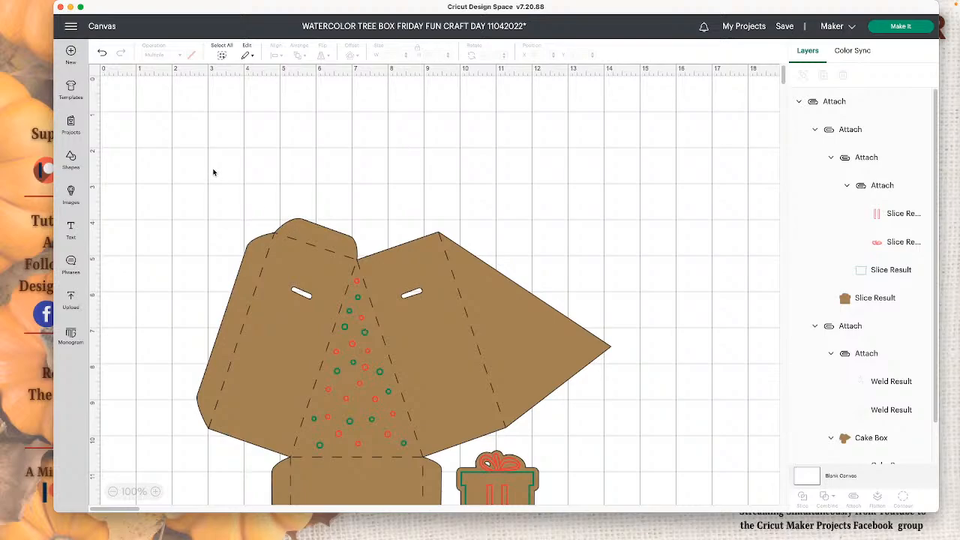
- Move the attached box and gift template back up to about X 0.861, Y 1.306 and leave it selected
{"action": "left_click_drag", "start_coordinate": [212, 171], "coordinate": [336, 240]}
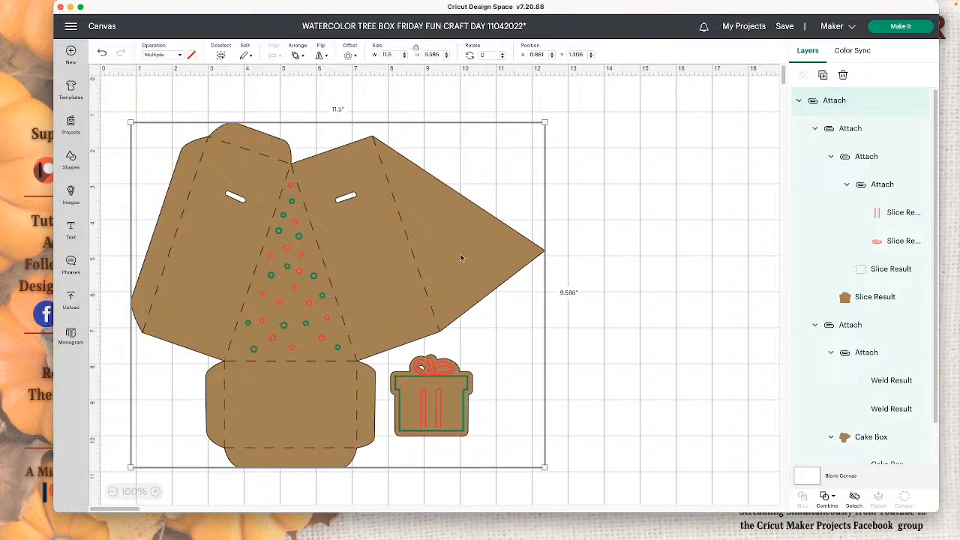
{"action": "left_click", "coordinate": [597, 260]}
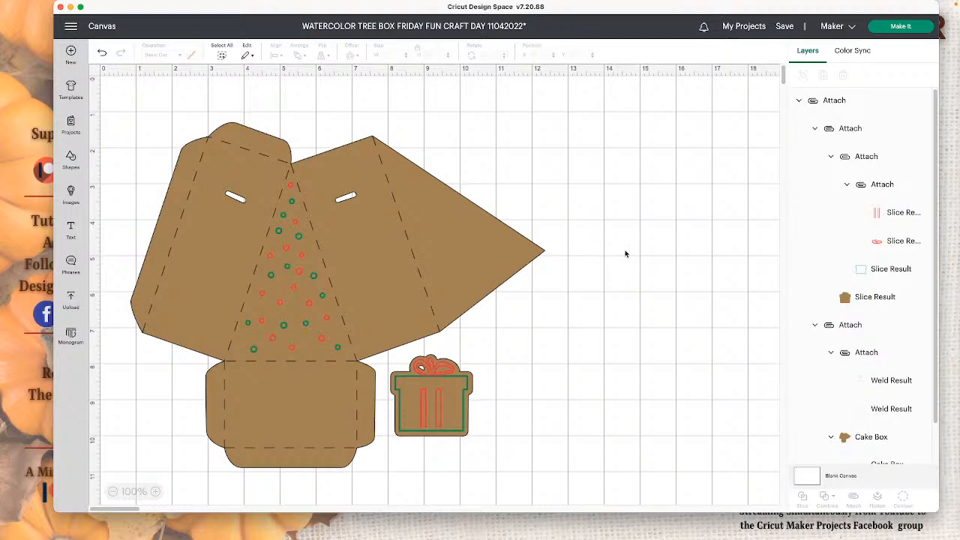
{"action": "left_click", "coordinate": [471, 383]}
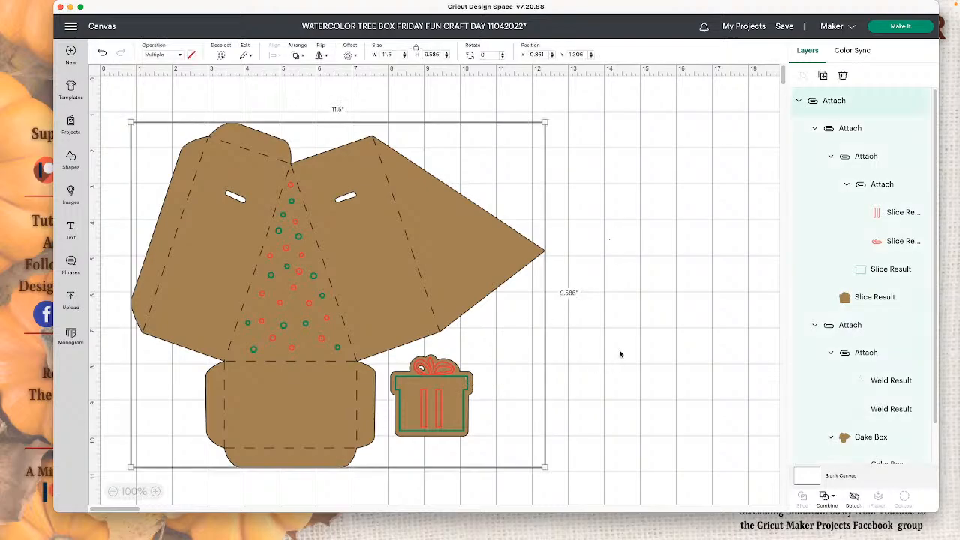
- Search the image library for "gift" limited to free images and add the black gift box with a bow to the canvas
{"action": "left_click", "coordinate": [621, 354]}
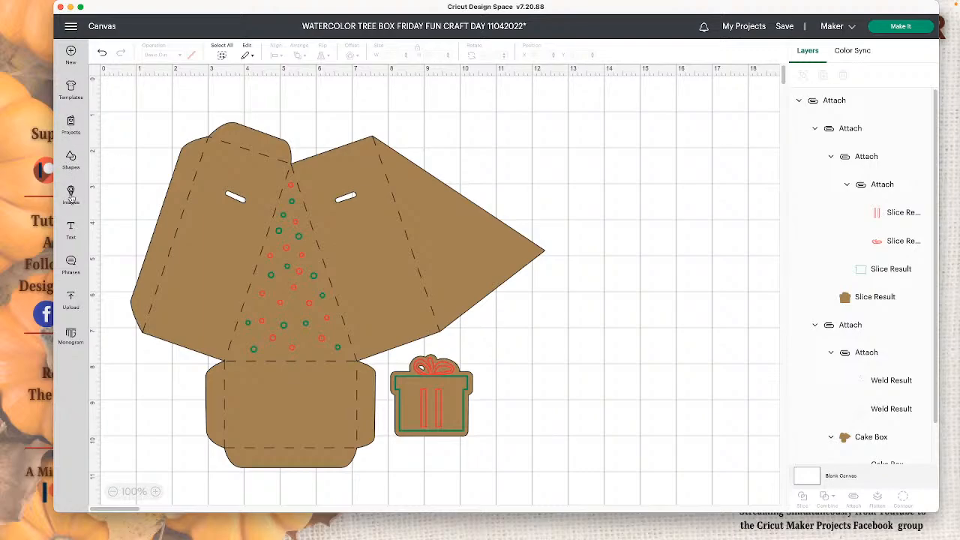
{"action": "left_click", "coordinate": [71, 195]}
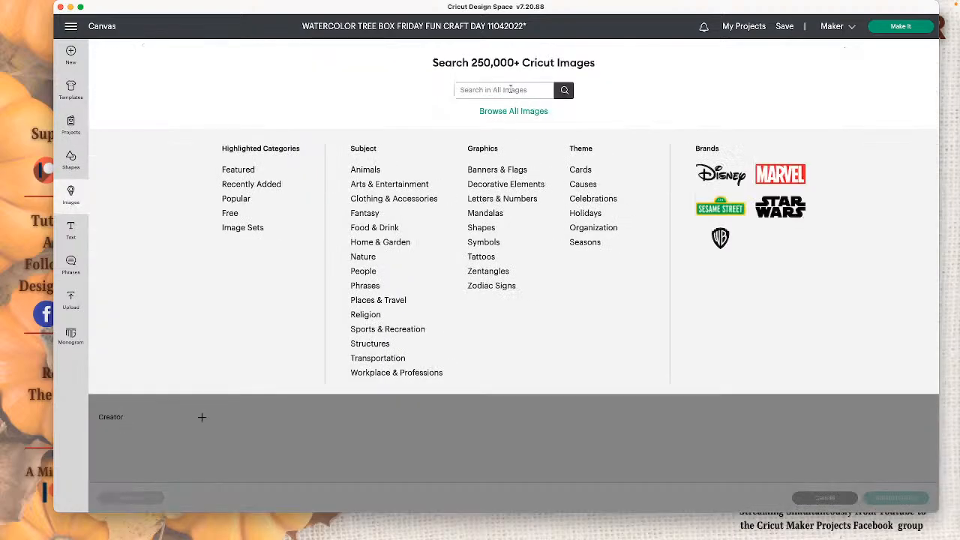
{"action": "left_click", "coordinate": [510, 89]}
{"action": "type", "text": "gift"}
{"action": "key", "text": "Return"}
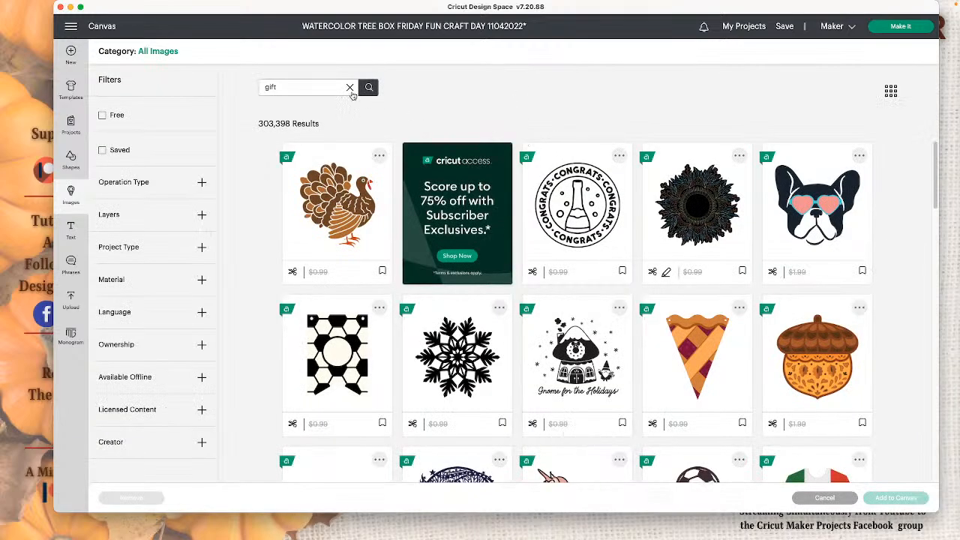
{"action": "left_click", "coordinate": [103, 116]}
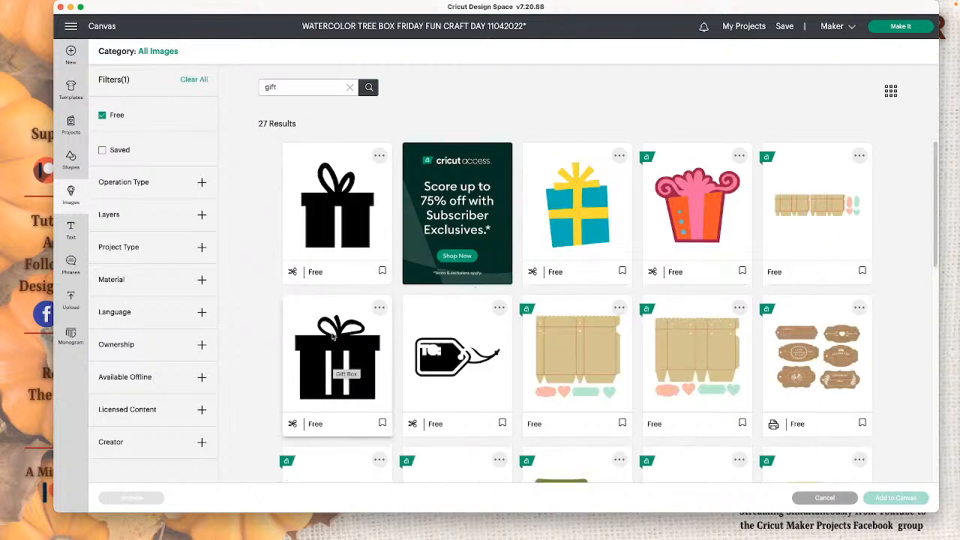
{"action": "left_click", "coordinate": [334, 365]}
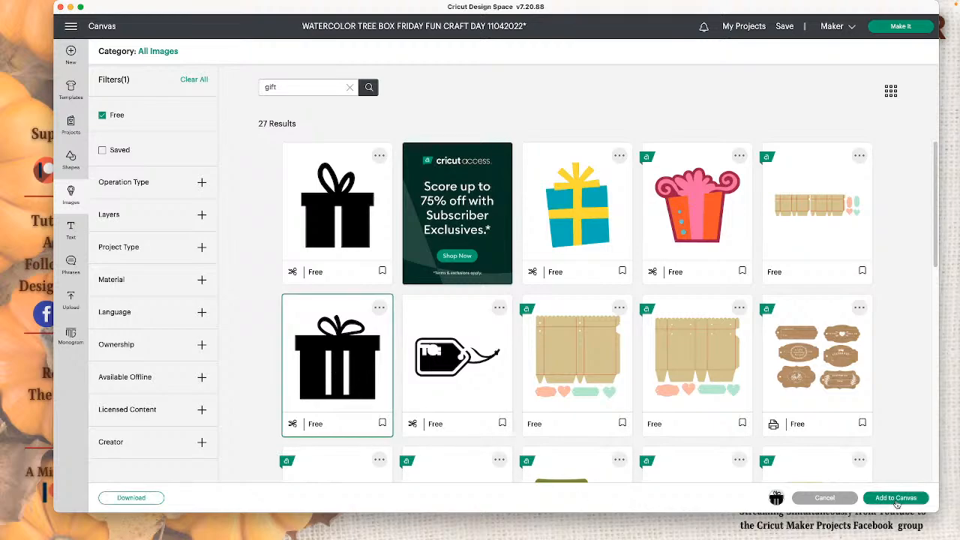
{"action": "left_click", "coordinate": [896, 501]}
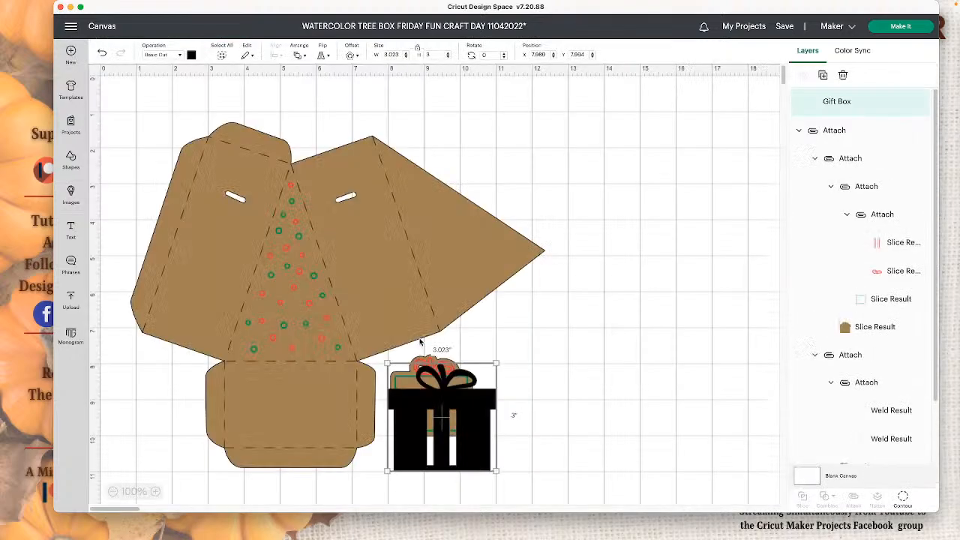
- Move the box template down out of the way and place the black gift box above it at about X 3.183, Y 2.8
{"action": "left_click_drag", "start_coordinate": [446, 389], "coordinate": [636, 268]}
{"action": "left_click_drag", "start_coordinate": [369, 287], "coordinate": [373, 536]}
{"action": "left_click_drag", "start_coordinate": [643, 306], "coordinate": [281, 241]}
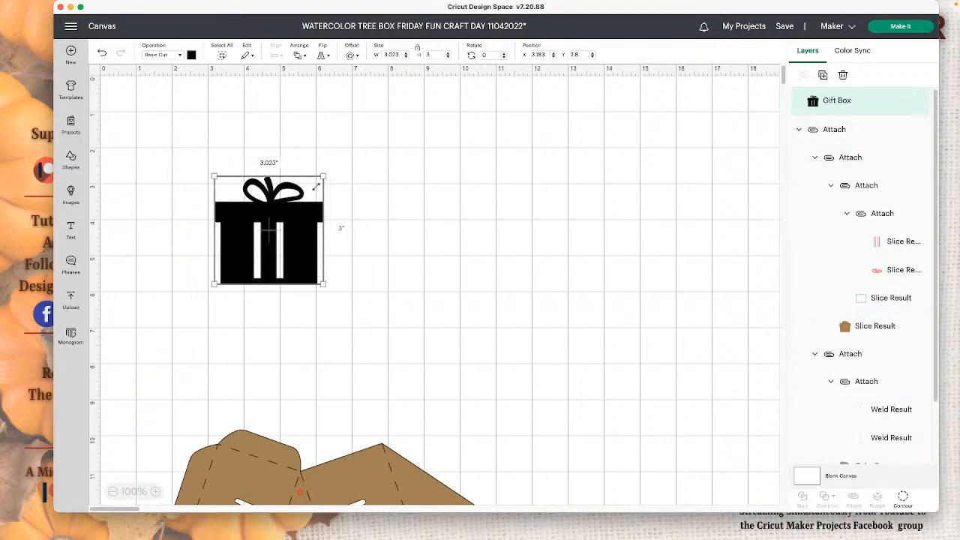
- Cover the gift box below its bow with a new square enlarged to about 3.681 in, and hide the square
{"action": "left_click", "coordinate": [71, 159]}
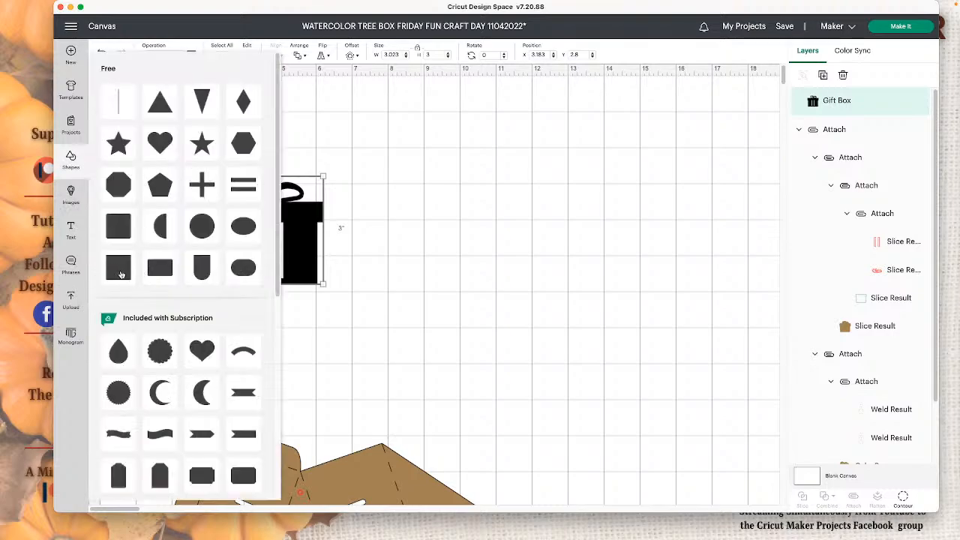
{"action": "left_click", "coordinate": [615, 278]}
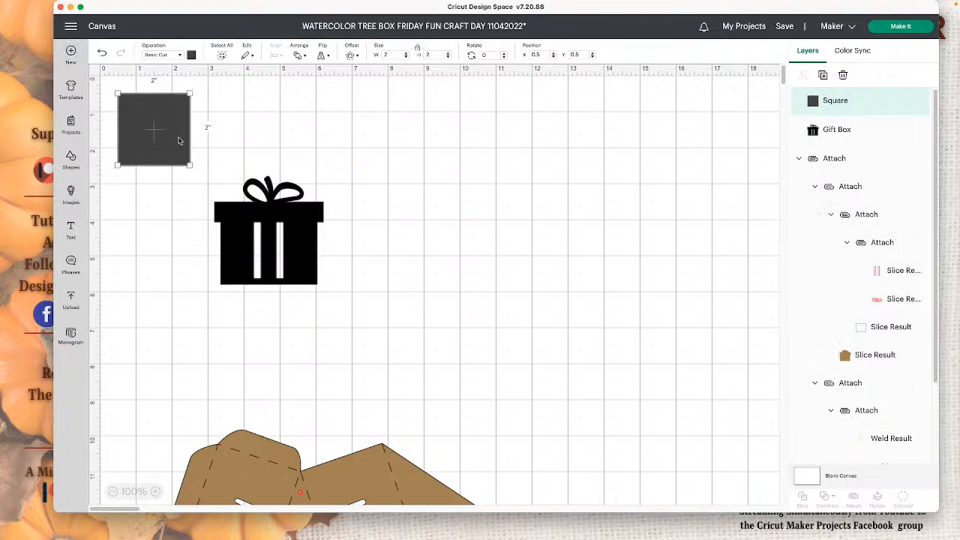
{"action": "left_click_drag", "start_coordinate": [172, 139], "coordinate": [419, 312]}
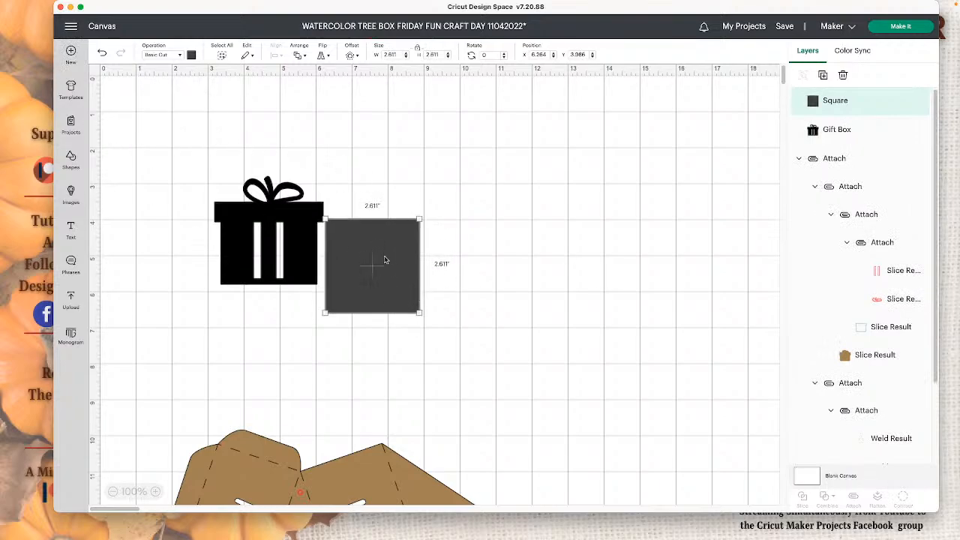
{"action": "left_click_drag", "start_coordinate": [386, 260], "coordinate": [259, 240]}
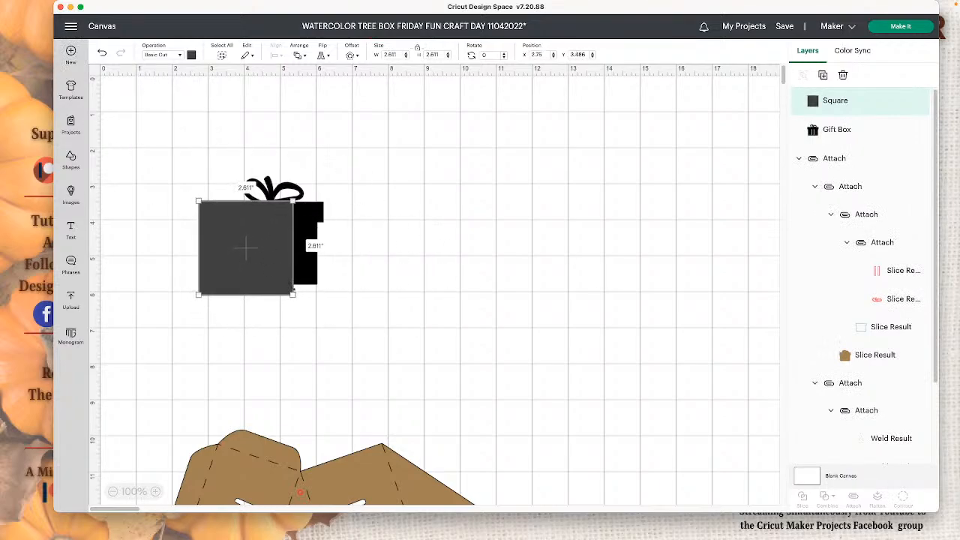
{"action": "left_click_drag", "start_coordinate": [292, 295], "coordinate": [332, 333]}
{"action": "mouse_move", "coordinate": [273, 280]}
{"action": "left_mouse_down"}
{"action": "mouse_move", "coordinate": [276, 305]}
{"action": "mouse_move", "coordinate": [275, 281]}
{"action": "left_mouse_up"}
{"action": "left_click", "coordinate": [525, 283]}
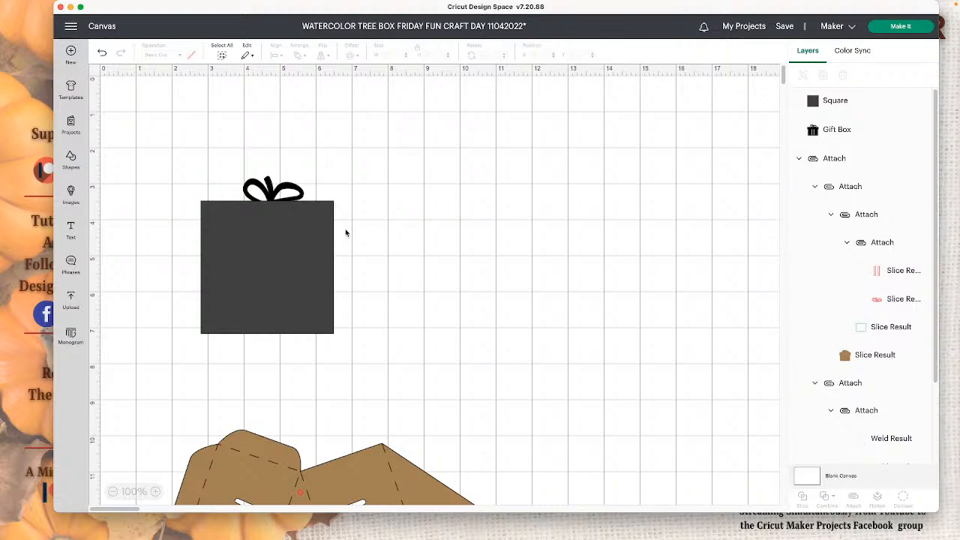
{"action": "left_click", "coordinate": [319, 235]}
{"action": "left_click", "coordinate": [919, 100]}
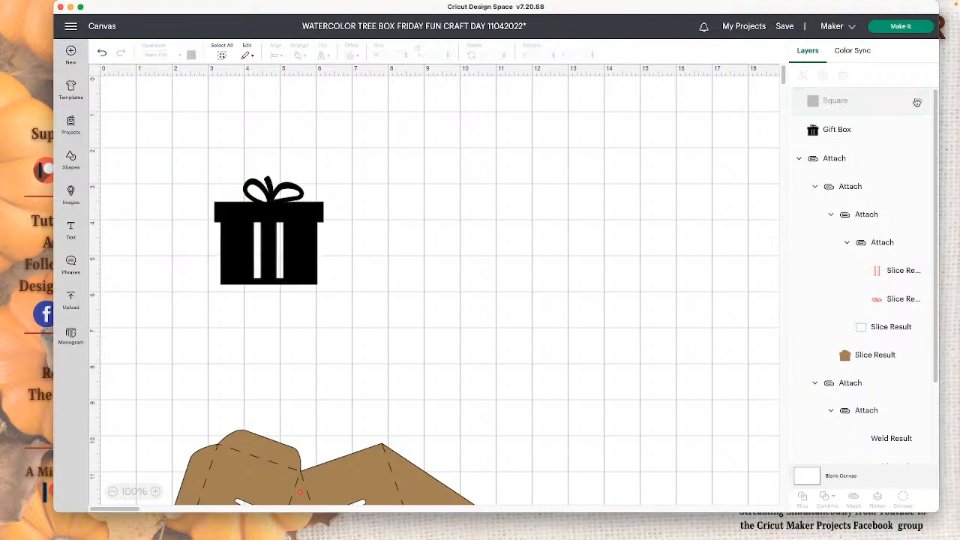
{"action": "left_click", "coordinate": [268, 223]}
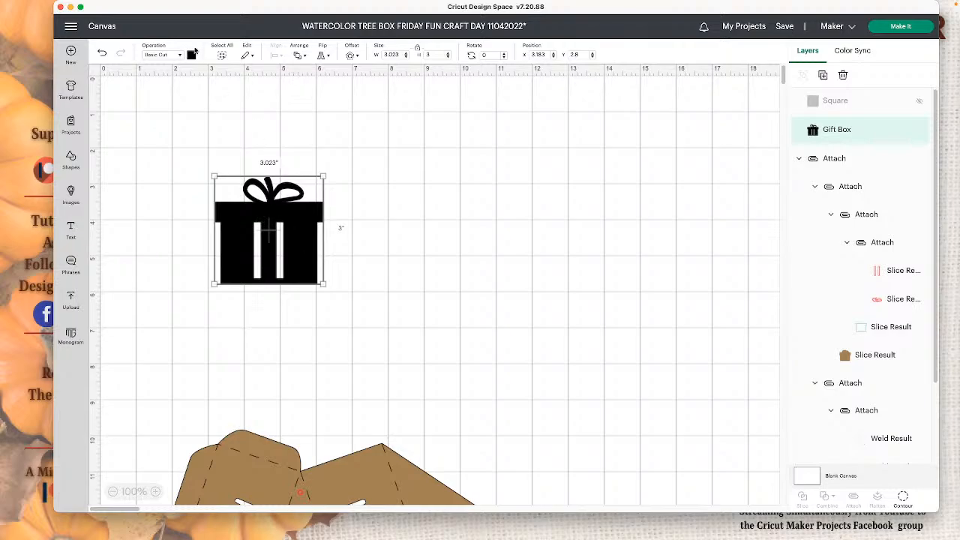
{"action": "left_click", "coordinate": [352, 56]}
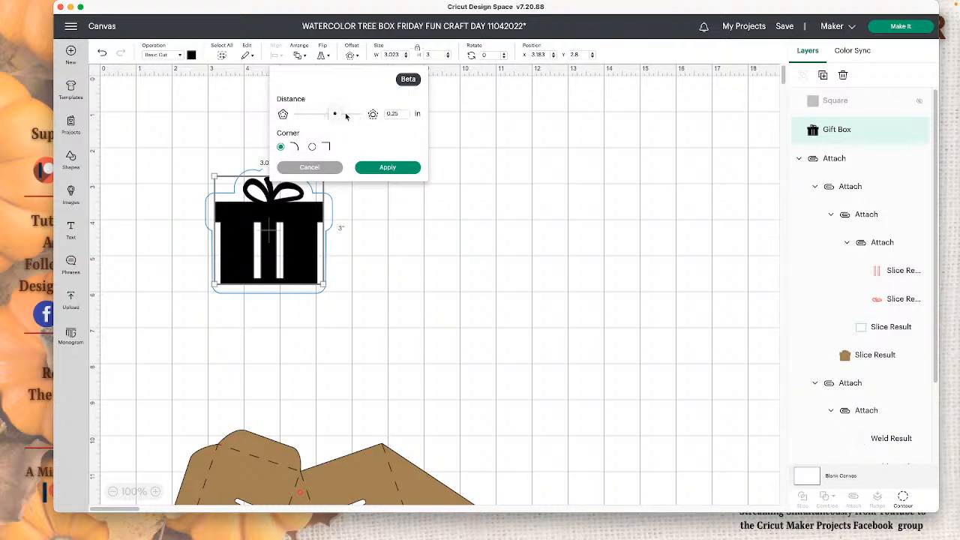
{"action": "left_click_drag", "start_coordinate": [337, 116], "coordinate": [334, 116]}
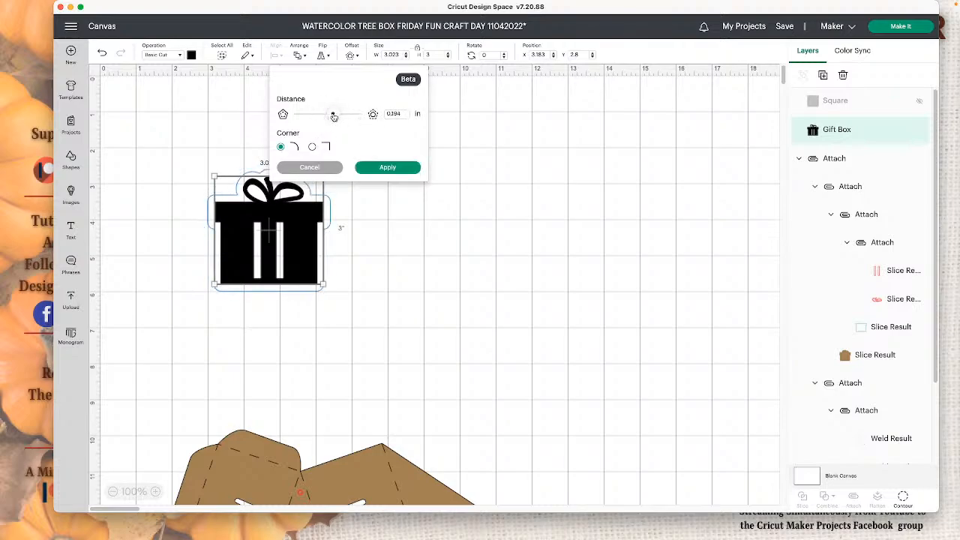
{"action": "left_click", "coordinate": [504, 185]}
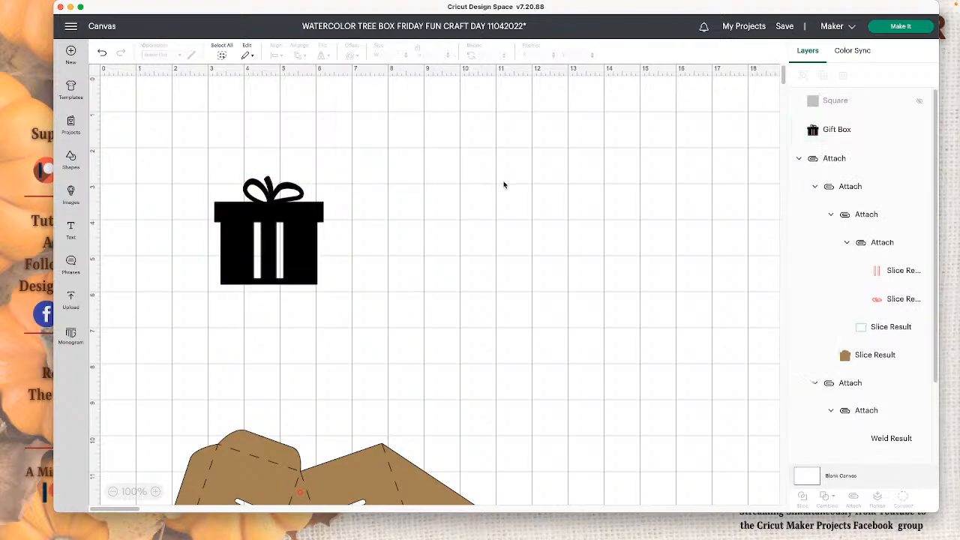
- Offset the gift box outward by 0.25 in with rounded corners and color the offset the template's brown
{"action": "left_click", "coordinate": [297, 192]}
{"action": "left_click", "coordinate": [349, 55]}
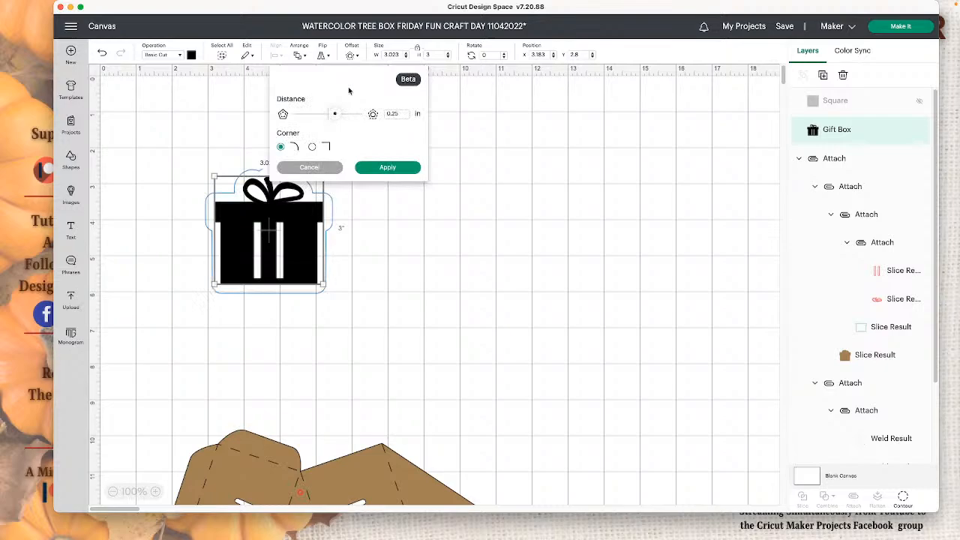
{"action": "left_click", "coordinate": [390, 167]}
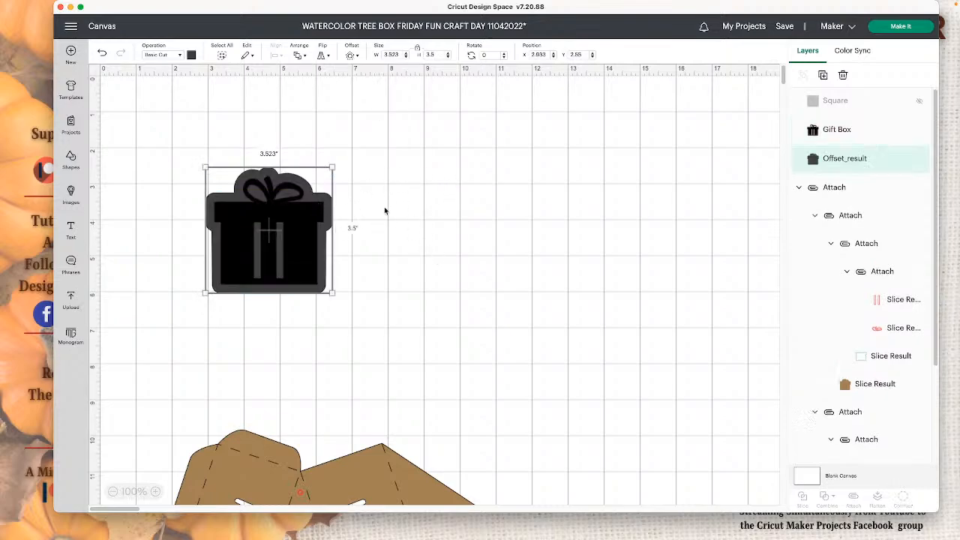
{"action": "left_click", "coordinate": [191, 54]}
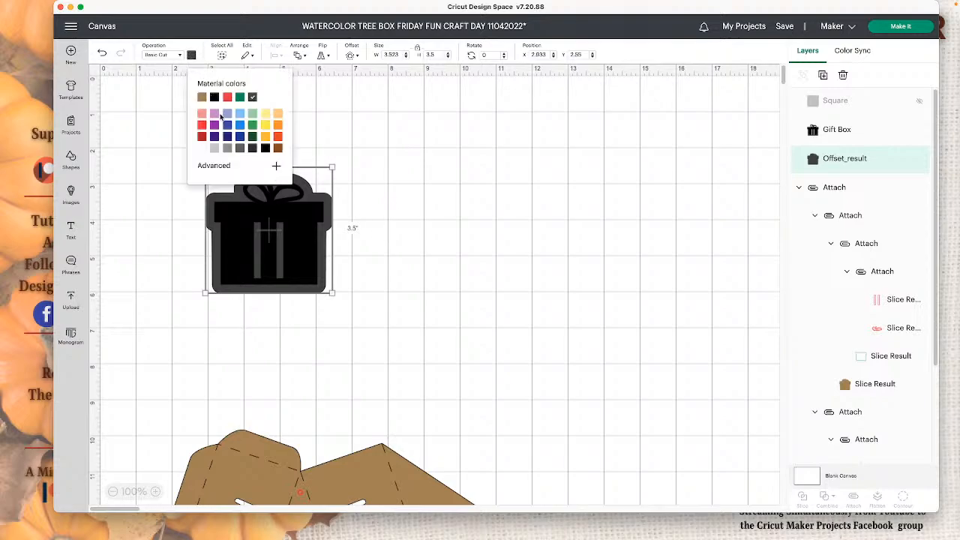
{"action": "left_click", "coordinate": [201, 96]}
{"action": "left_click", "coordinate": [428, 224]}
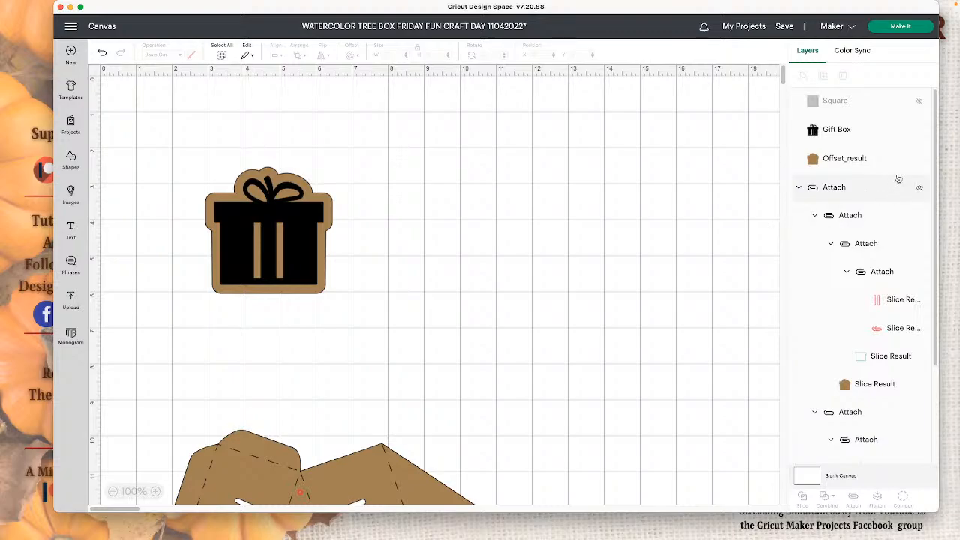
- Hide the brown offset, show the square again, and slice the square with the black gift box
{"action": "left_click", "coordinate": [920, 162]}
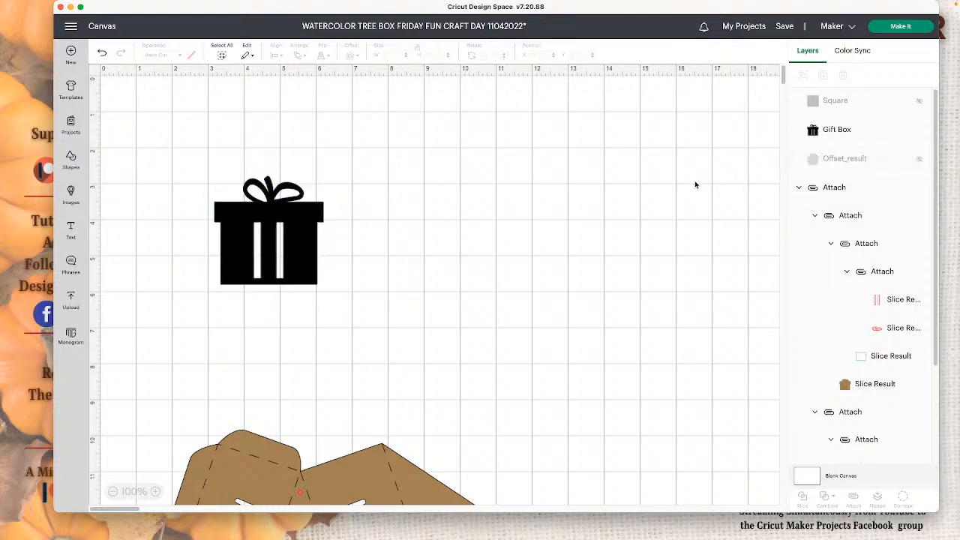
{"action": "left_click", "coordinate": [920, 105]}
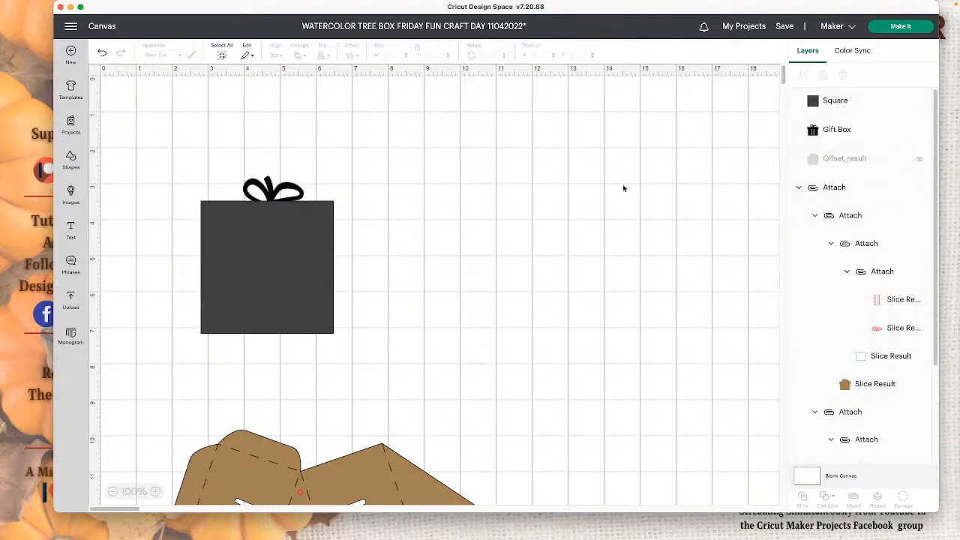
{"action": "left_click_drag", "start_coordinate": [486, 276], "coordinate": [236, 230]}
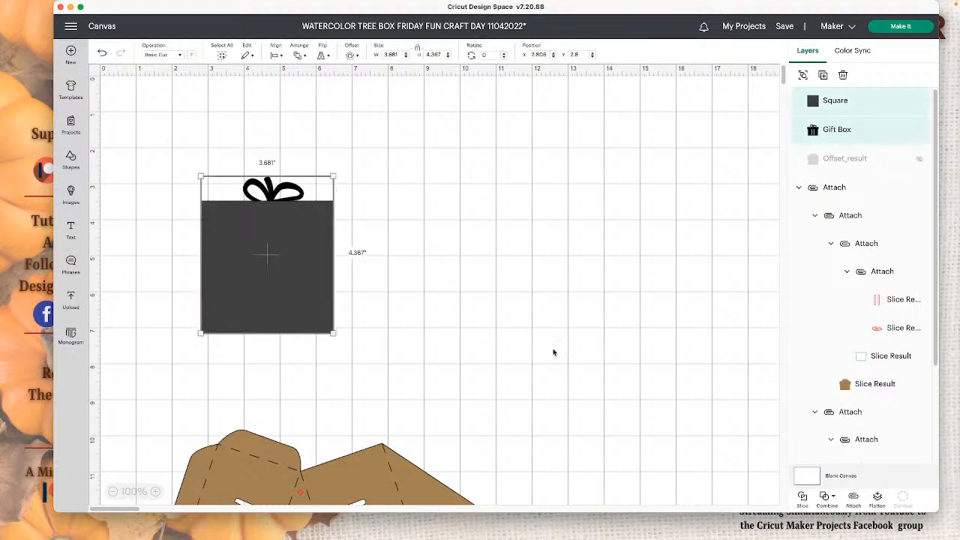
{"action": "left_click", "coordinate": [803, 497]}
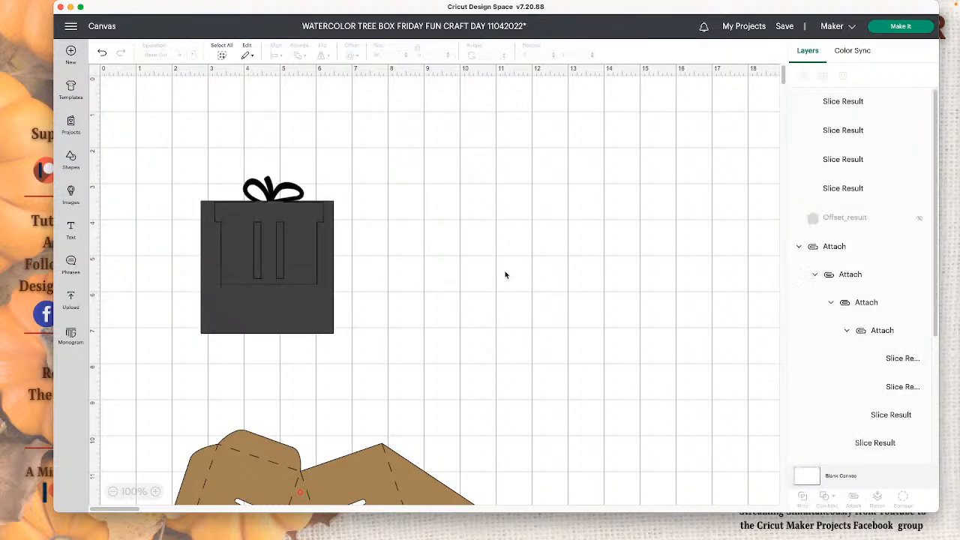
- Delete the square remainder and the gray box duplicate, and move the black box body away from its bow
{"action": "left_click_drag", "start_coordinate": [289, 327], "coordinate": [643, 340]}
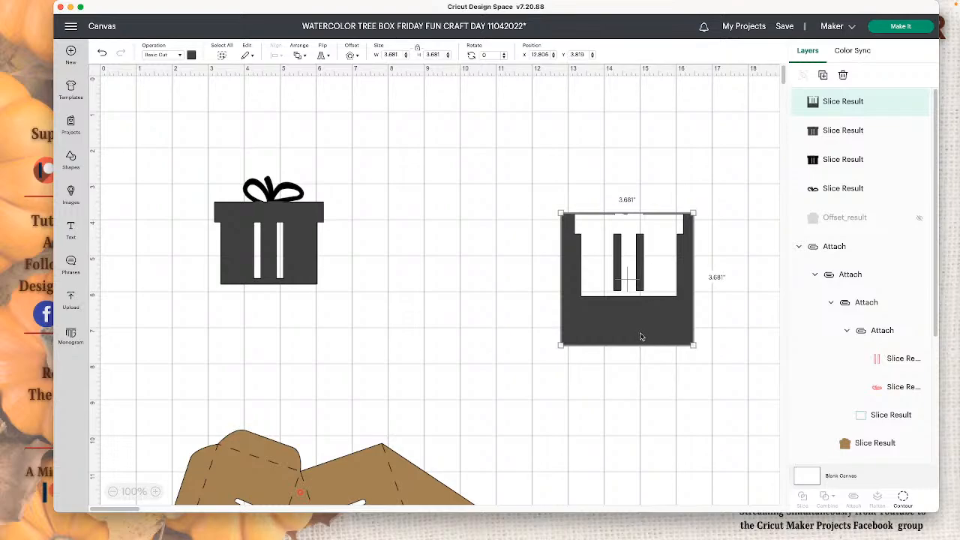
{"action": "key", "text": "Delete"}
{"action": "left_click_drag", "start_coordinate": [305, 270], "coordinate": [514, 308]}
{"action": "key", "text": "Delete"}
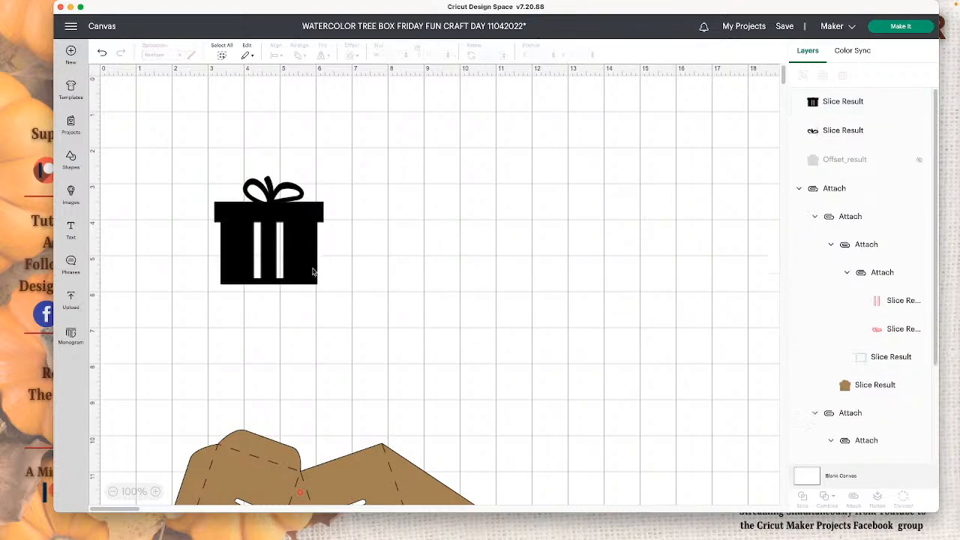
{"action": "left_click_drag", "start_coordinate": [274, 255], "coordinate": [284, 268]}
{"action": "left_click", "coordinate": [468, 282]}
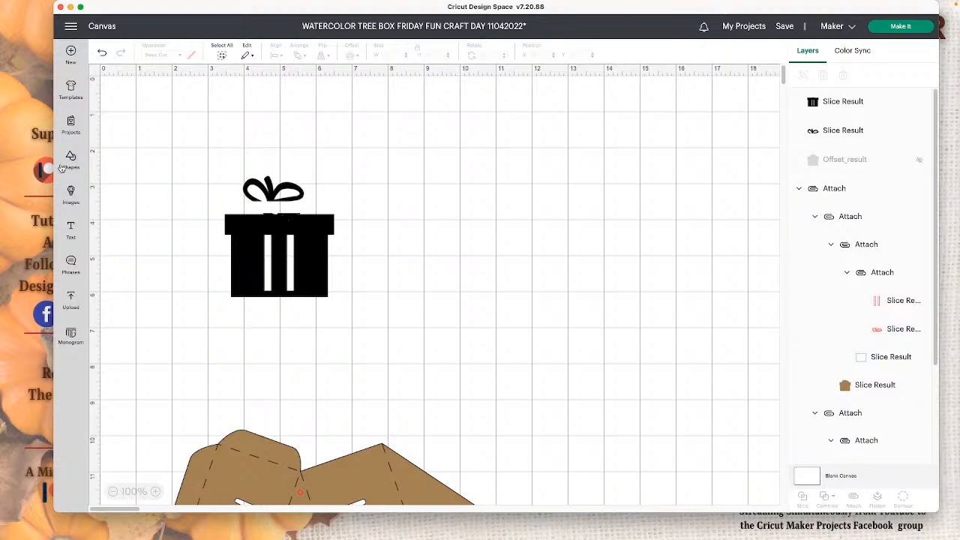
- Undo the box body move, the deletions and the slice, back to the whole square over the gift box
{"action": "left_click", "coordinate": [104, 54]}
{"action": "left_click", "coordinate": [104, 54]}
{"action": "left_click", "coordinate": [103, 54]}
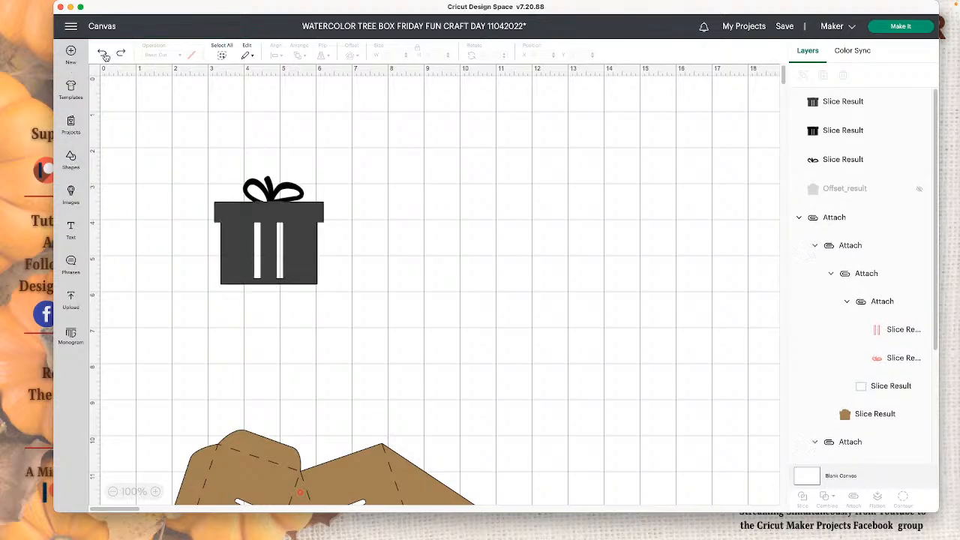
{"action": "left_click", "coordinate": [103, 54]}
{"action": "left_click", "coordinate": [103, 54]}
{"action": "left_click", "coordinate": [103, 54]}
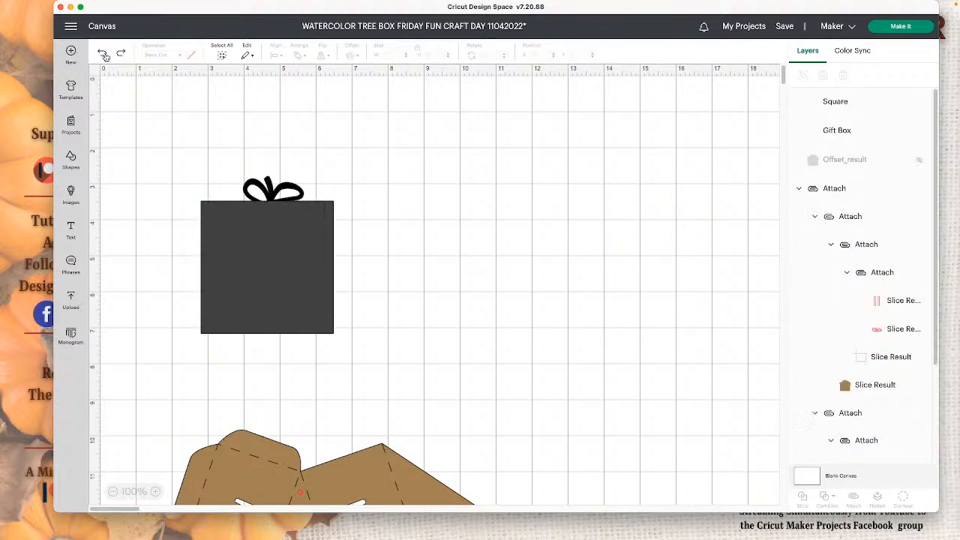
- Select the square and the black gift box together and slice them again
{"action": "left_click", "coordinate": [252, 249]}
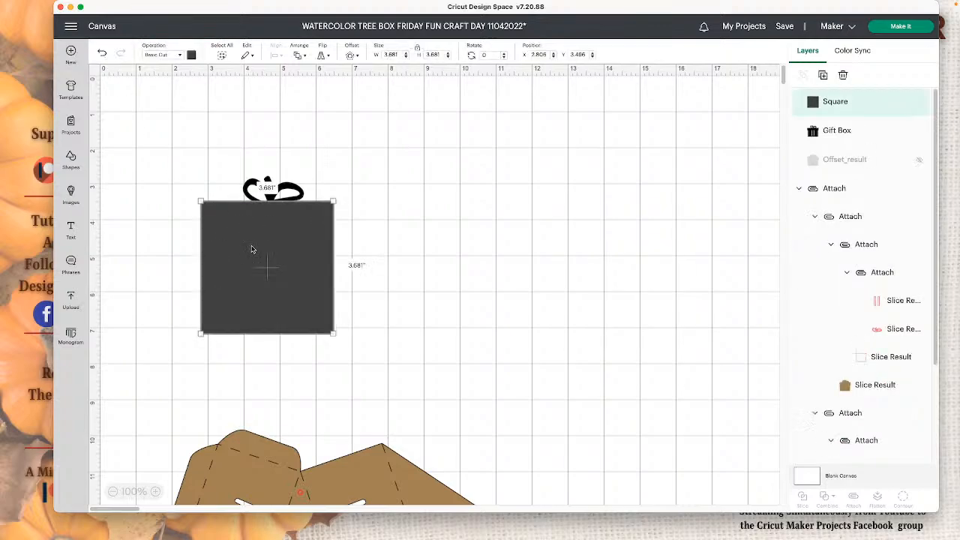
{"action": "left_click", "coordinate": [399, 248]}
{"action": "left_click_drag", "start_coordinate": [443, 268], "coordinate": [151, 207]}
{"action": "left_click", "coordinate": [802, 496]}
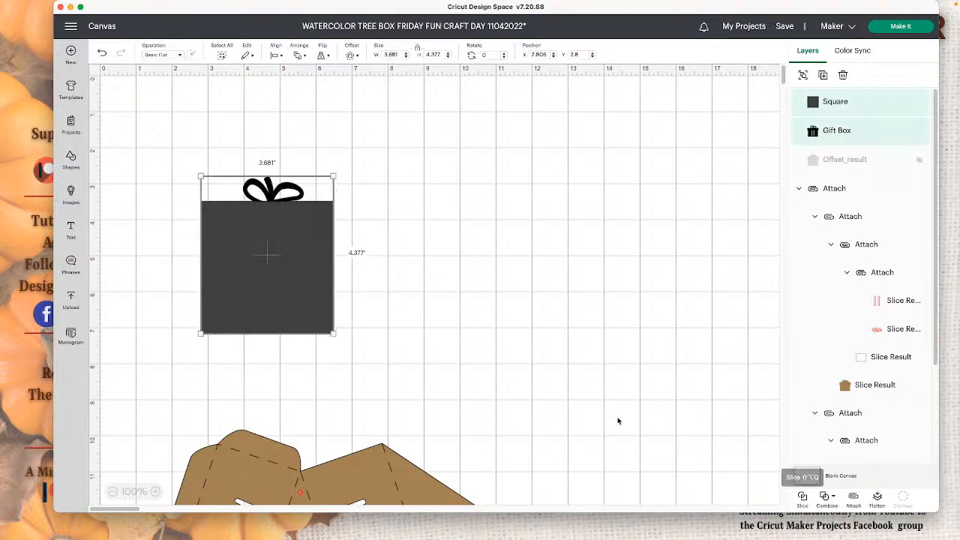
- Spread the slice results apart: square remainder beside the gift, gray box downward, bow upward, and black box body slightly up
{"action": "left_click_drag", "start_coordinate": [278, 240], "coordinate": [409, 246]}
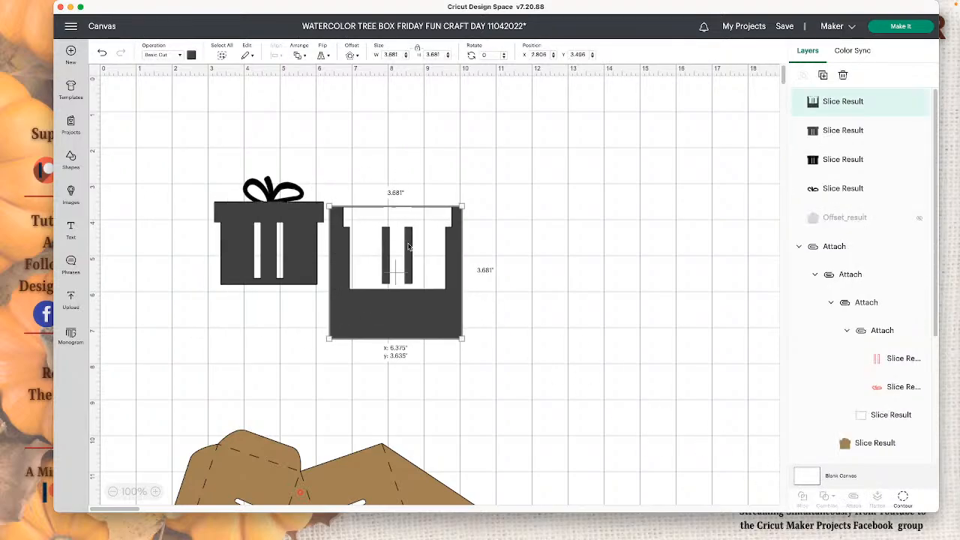
{"action": "left_click", "coordinate": [561, 302]}
{"action": "left_click_drag", "start_coordinate": [270, 251], "coordinate": [269, 281]}
{"action": "left_click", "coordinate": [282, 186]}
{"action": "left_click_drag", "start_coordinate": [281, 186], "coordinate": [291, 151]}
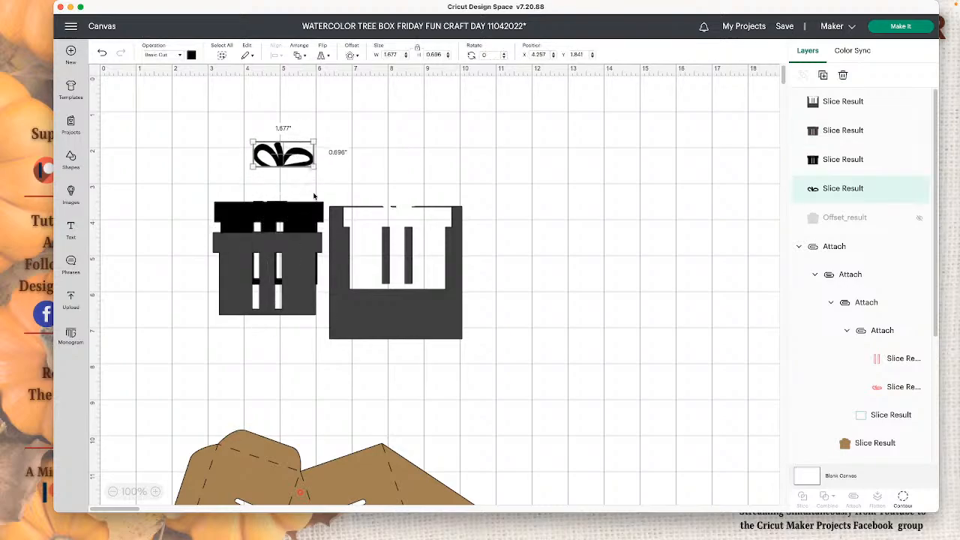
{"action": "left_click_drag", "start_coordinate": [310, 211], "coordinate": [314, 204]}
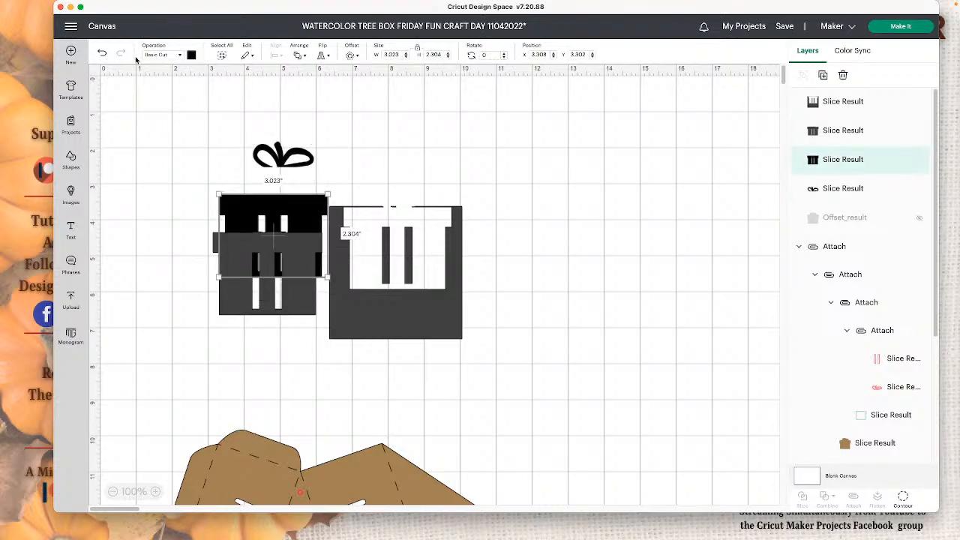
- Undo the spreading of the slice results and the slice itself, restoring the square and the gift box
{"action": "key", "text": "super+z"}
{"action": "key", "text": "super+z"}
{"action": "key", "text": "super+z"}
{"action": "key", "text": "super+z"}
{"action": "key", "text": "super+z"}
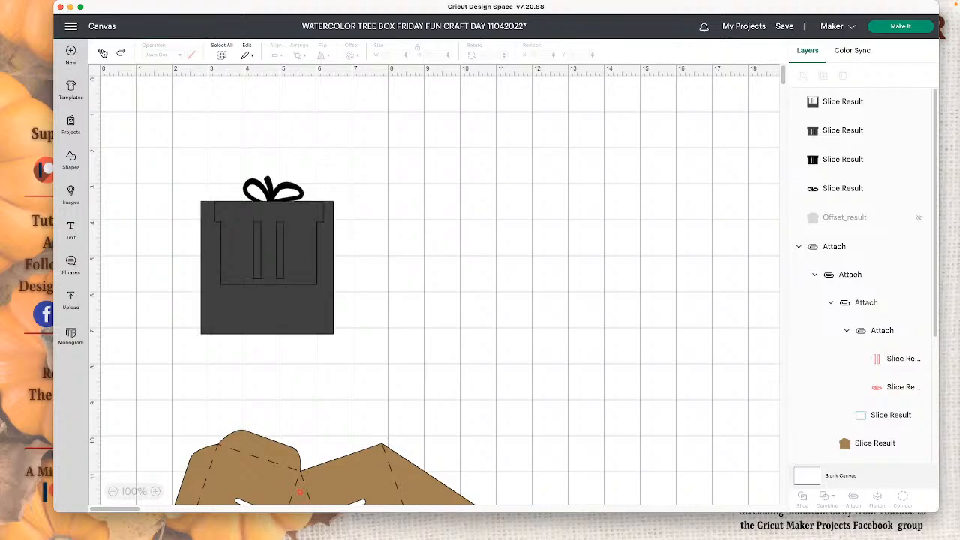
- Send the gray square backward so it sits behind the black gift box
{"action": "left_click", "coordinate": [266, 221]}
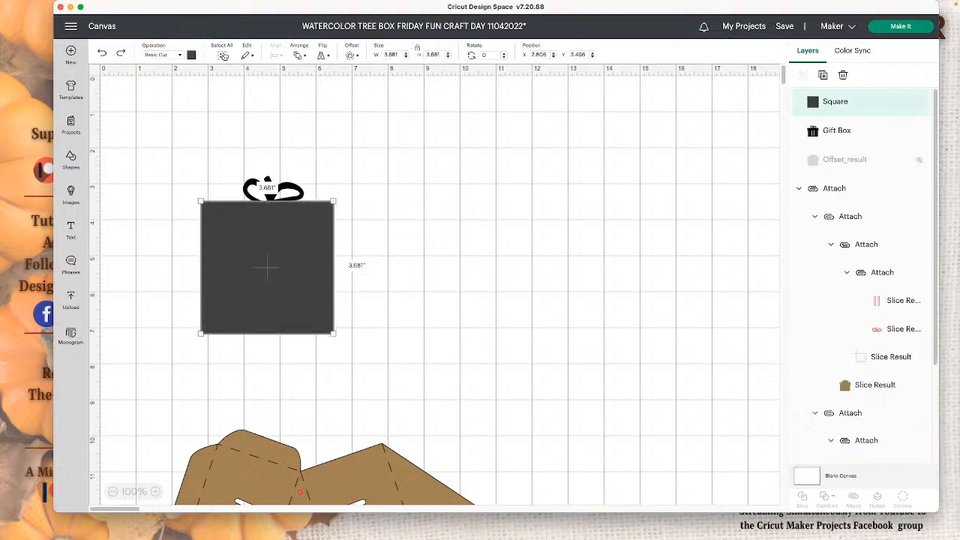
{"action": "left_click", "coordinate": [297, 55]}
{"action": "left_click", "coordinate": [330, 95]}
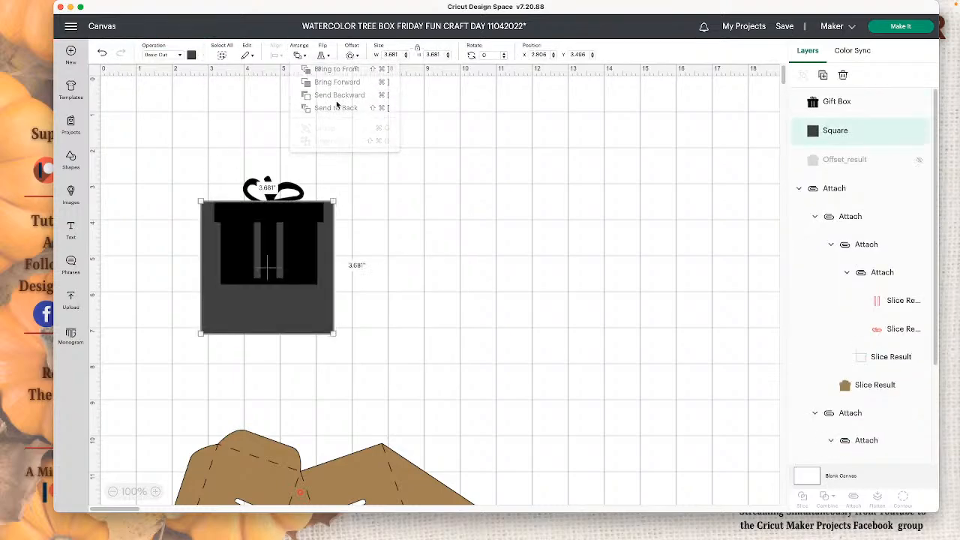
{"action": "left_click", "coordinate": [430, 224]}
- Select the gift box and the square behind it together and slice them
{"action": "left_click", "coordinate": [300, 238]}
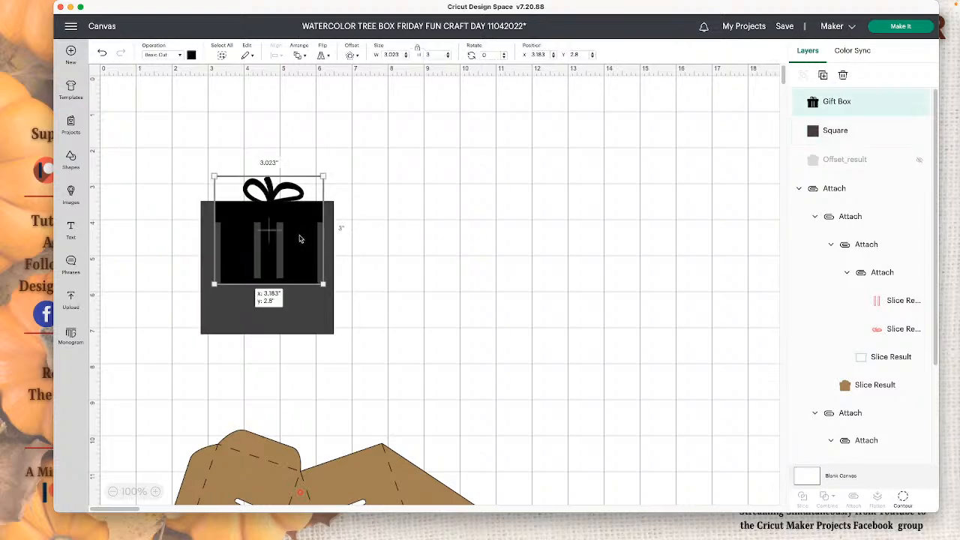
{"action": "left_click", "coordinate": [382, 237]}
{"action": "left_click_drag", "start_coordinate": [385, 236], "coordinate": [201, 216]}
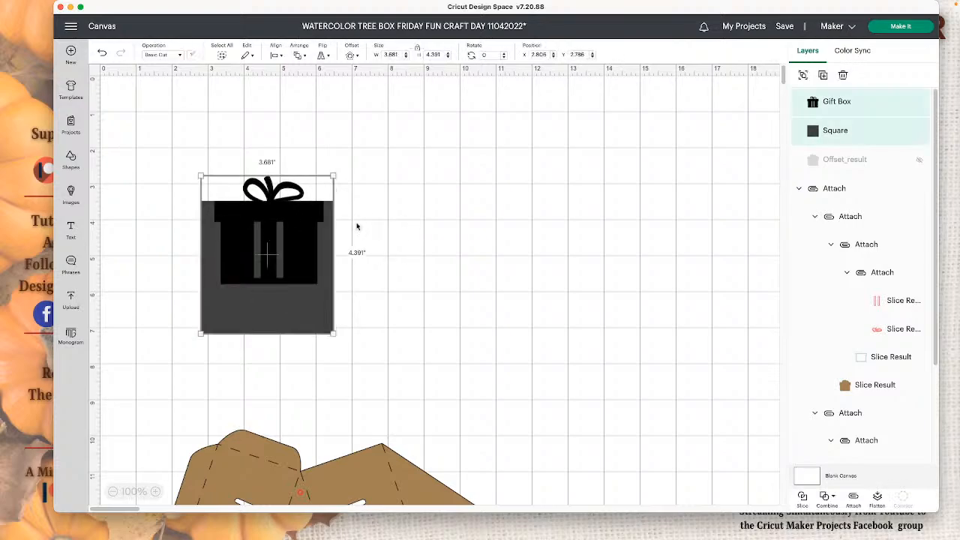
{"action": "left_click", "coordinate": [802, 496]}
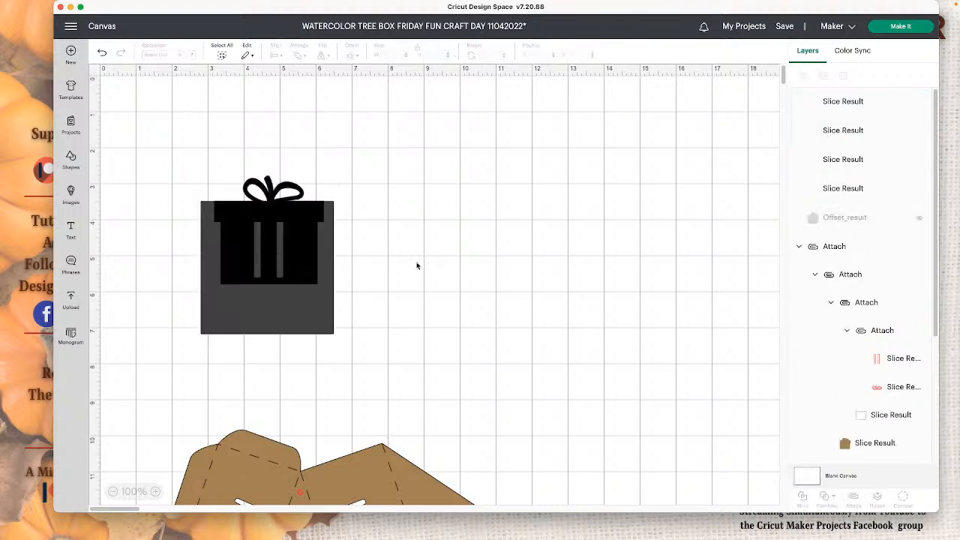
- Pull the square remainder and the black box body away from the bow and the gray box duplicate
{"action": "left_click_drag", "start_coordinate": [321, 300], "coordinate": [507, 300]}
{"action": "left_click_drag", "start_coordinate": [307, 266], "coordinate": [372, 218]}
{"action": "left_click", "coordinate": [592, 172]}
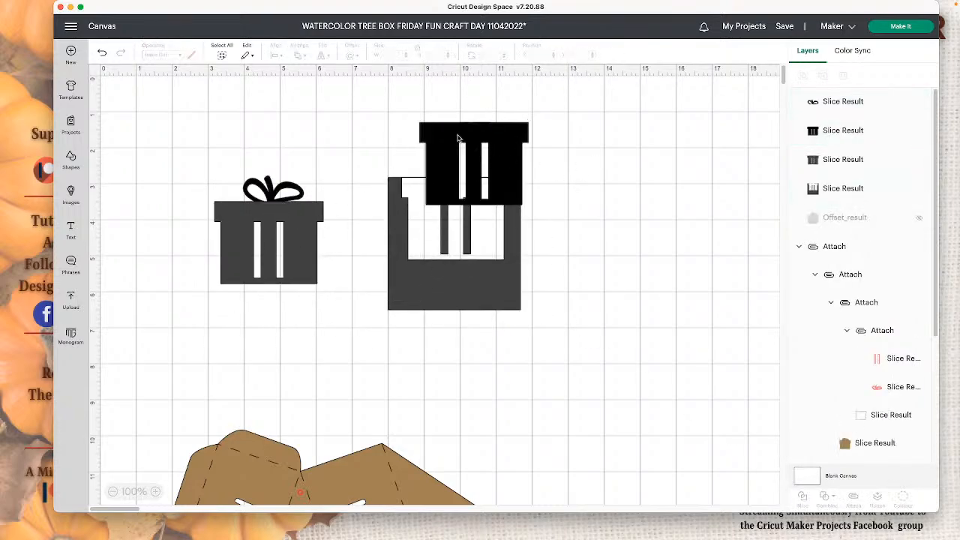
- Move the gray box duplicate aside and delete both it and the square remainder
{"action": "left_click_drag", "start_coordinate": [293, 251], "coordinate": [644, 277]}
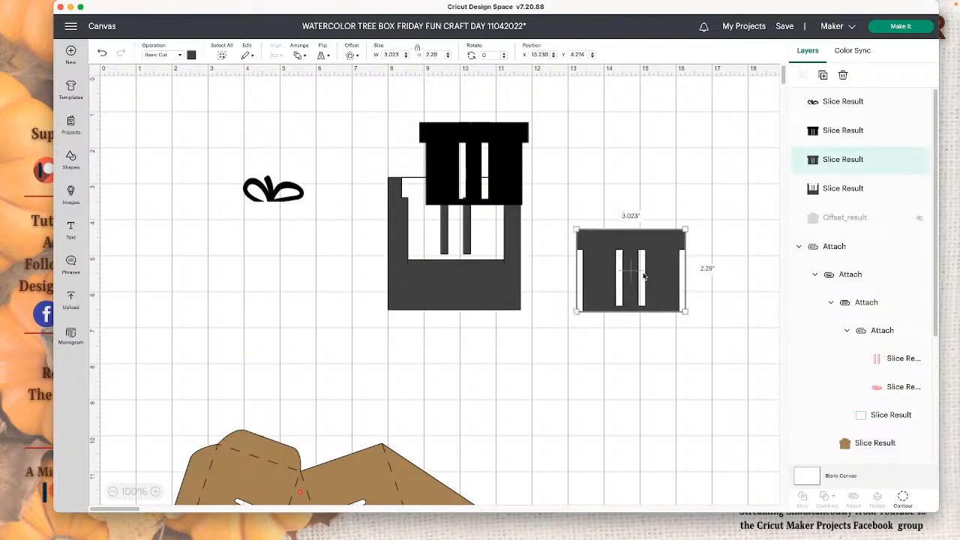
{"action": "key", "text": "Delete"}
{"action": "left_click", "coordinate": [431, 258]}
{"action": "key", "text": "Delete"}
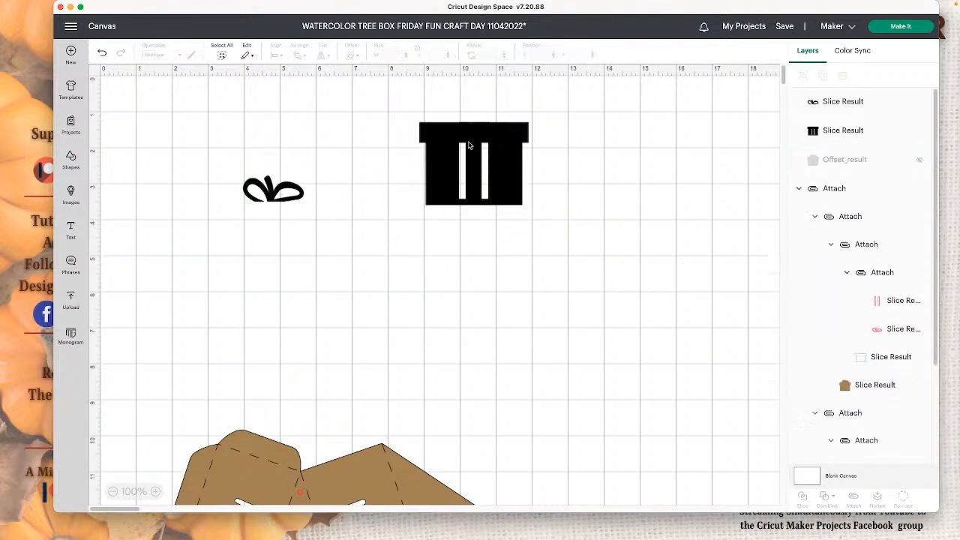
- Move the black box body beneath the bow and place a duplicate of it on top
{"action": "left_click_drag", "start_coordinate": [476, 125], "coordinate": [276, 247]}
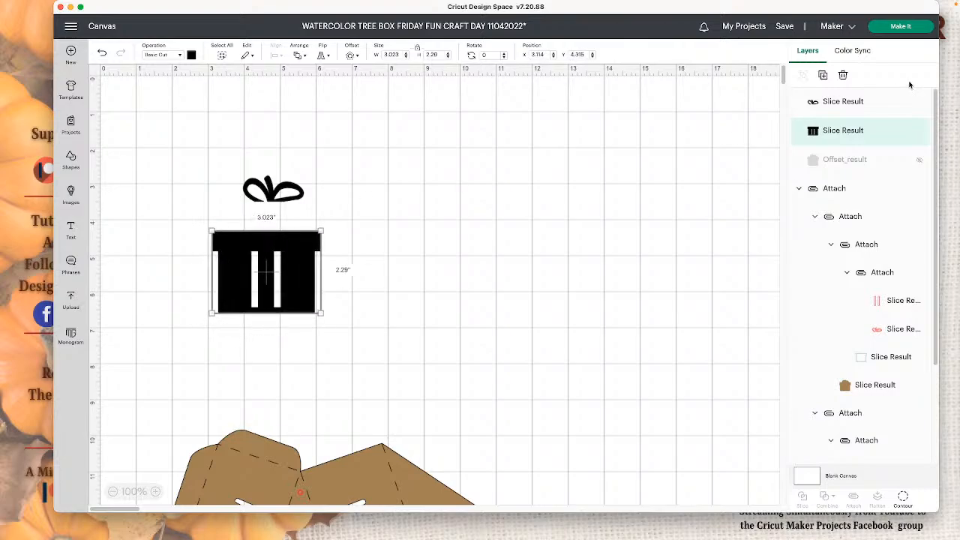
{"action": "left_click", "coordinate": [822, 76]}
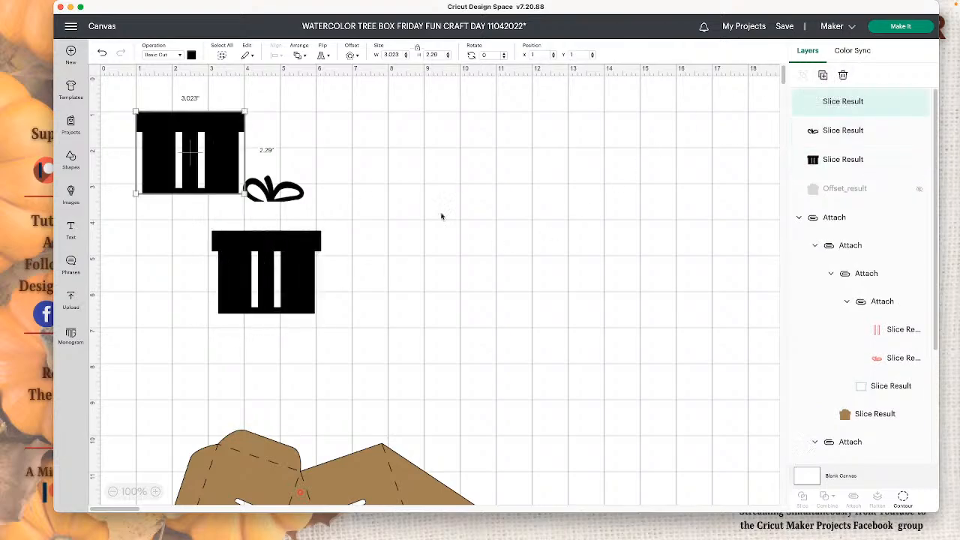
{"action": "mouse_move", "coordinate": [241, 159]}
{"action": "left_mouse_down"}
{"action": "mouse_move", "coordinate": [290, 315]}
{"action": "mouse_move", "coordinate": [313, 289]}
{"action": "left_mouse_up"}
- Select the two stacked black box bodies and align them with Center
{"action": "left_click_drag", "start_coordinate": [381, 298], "coordinate": [170, 222]}
{"action": "left_click", "coordinate": [239, 82]}
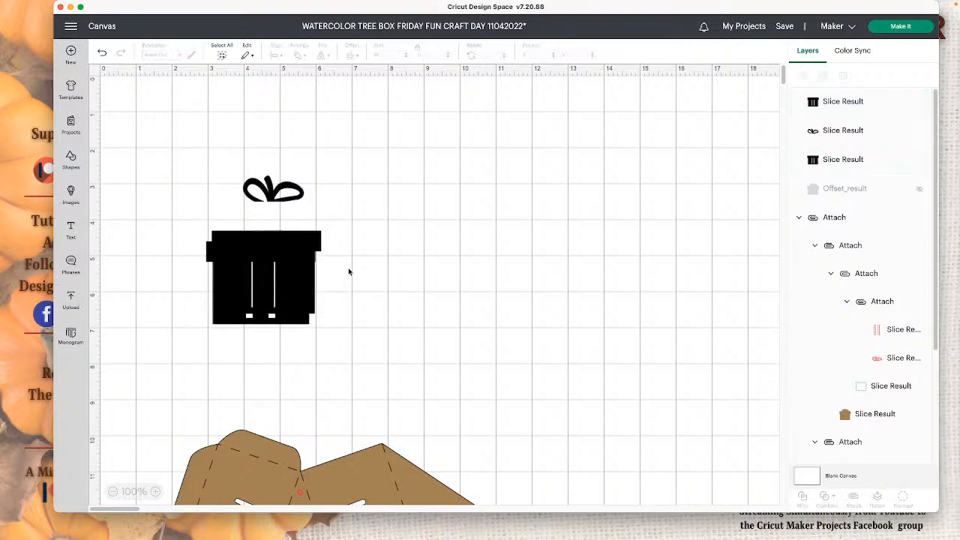
{"action": "left_click_drag", "start_coordinate": [349, 272], "coordinate": [221, 259]}
{"action": "left_click", "coordinate": [275, 54]}
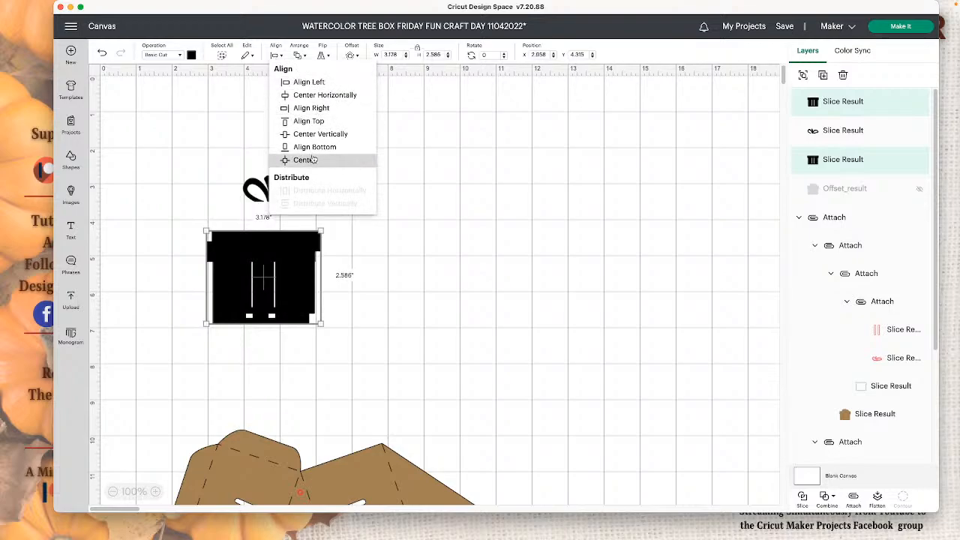
{"action": "left_click", "coordinate": [313, 161]}
{"action": "left_click", "coordinate": [582, 407]}
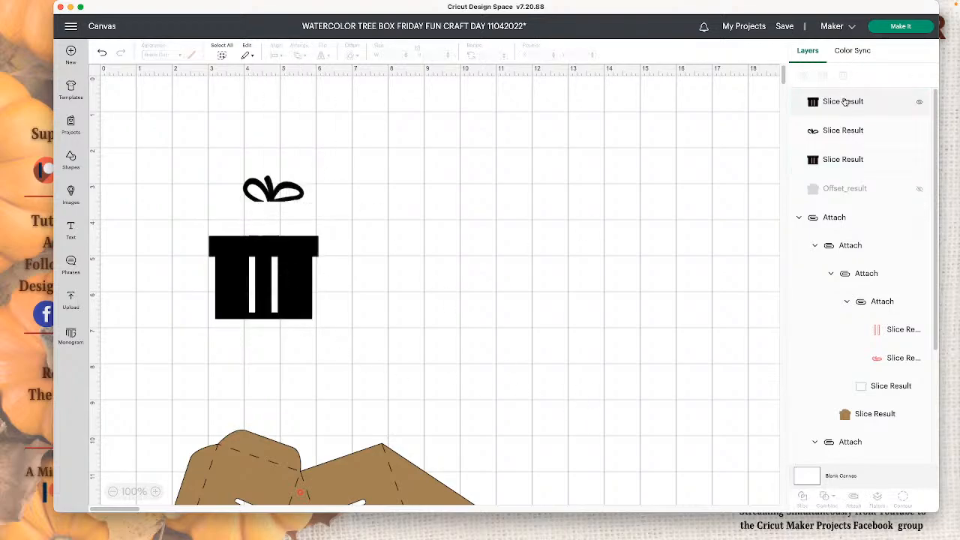
- Hide the outer box contour of the topmost box body, keeping only its two vertical ribbon strips
{"action": "left_click", "coordinate": [844, 102]}
{"action": "left_click", "coordinate": [902, 496]}
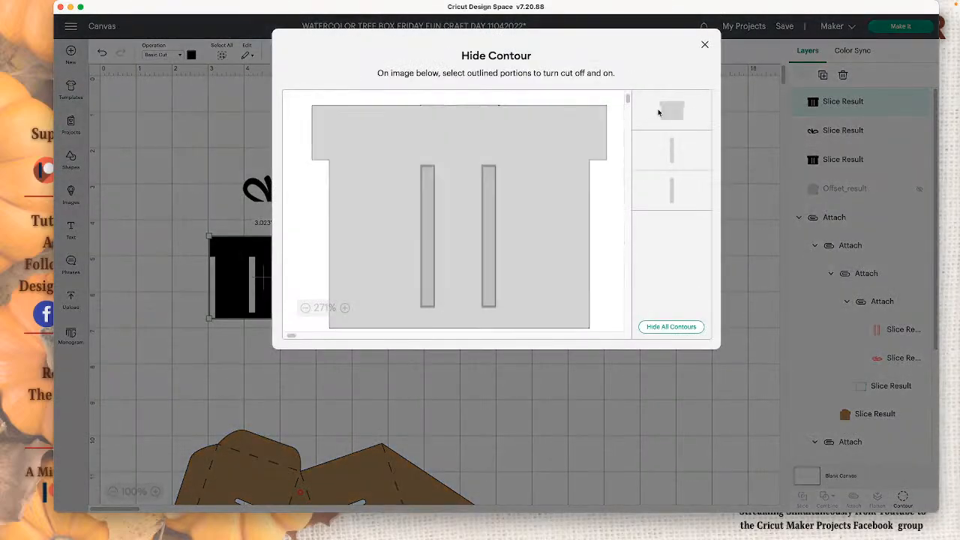
{"action": "left_click", "coordinate": [660, 113]}
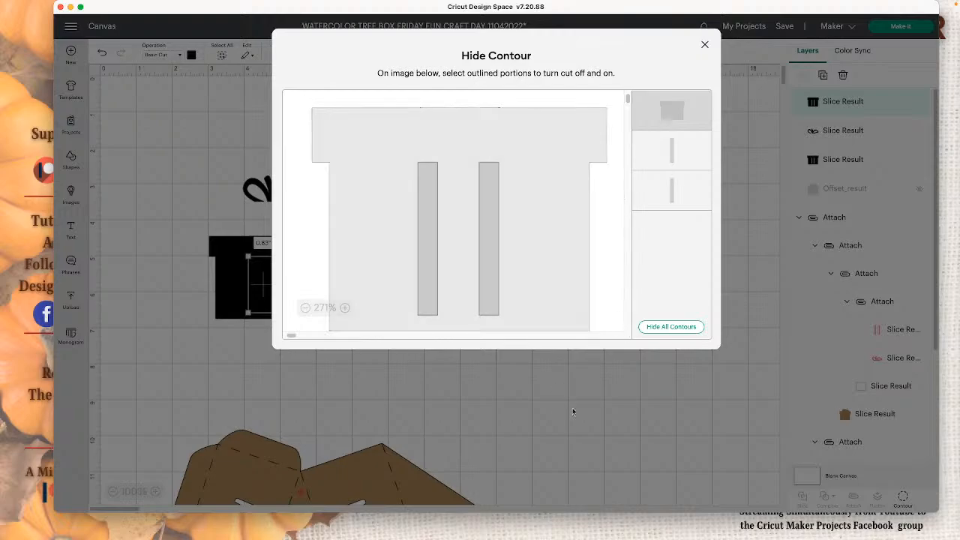
{"action": "left_click", "coordinate": [570, 411]}
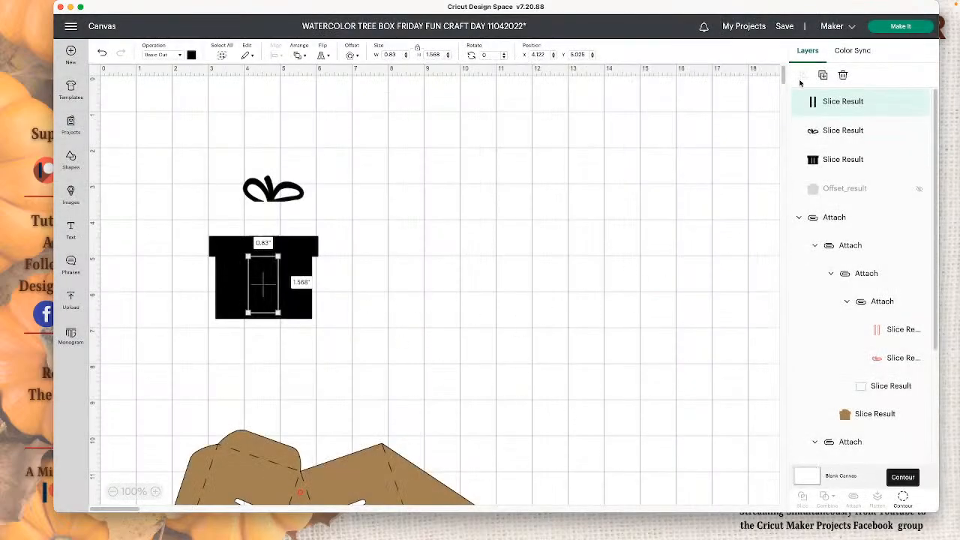
- Change the two ribbon strips to a Pen operation using M - Marker (1mm) in Red (Watercolor)
{"action": "left_click", "coordinate": [192, 56]}
{"action": "left_click", "coordinate": [166, 57]}
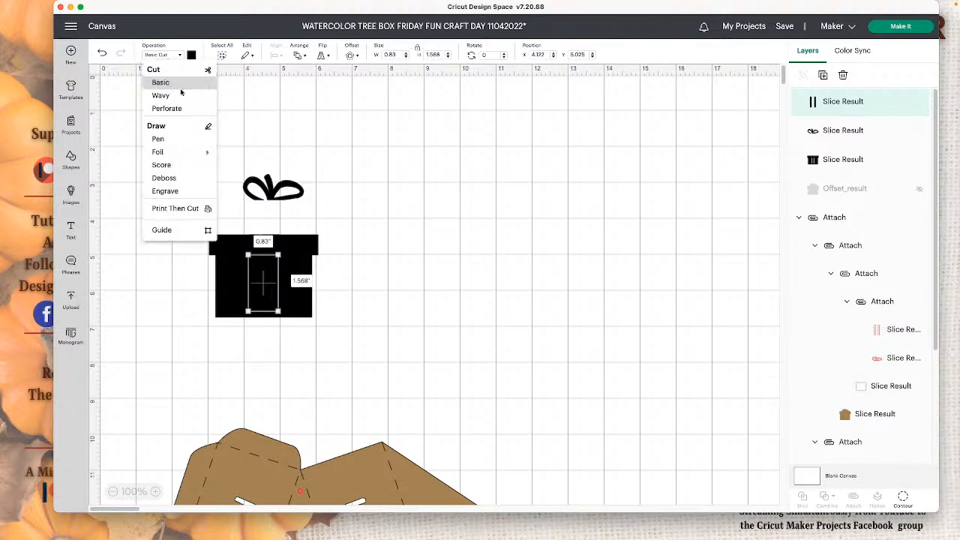
{"action": "left_click", "coordinate": [155, 140]}
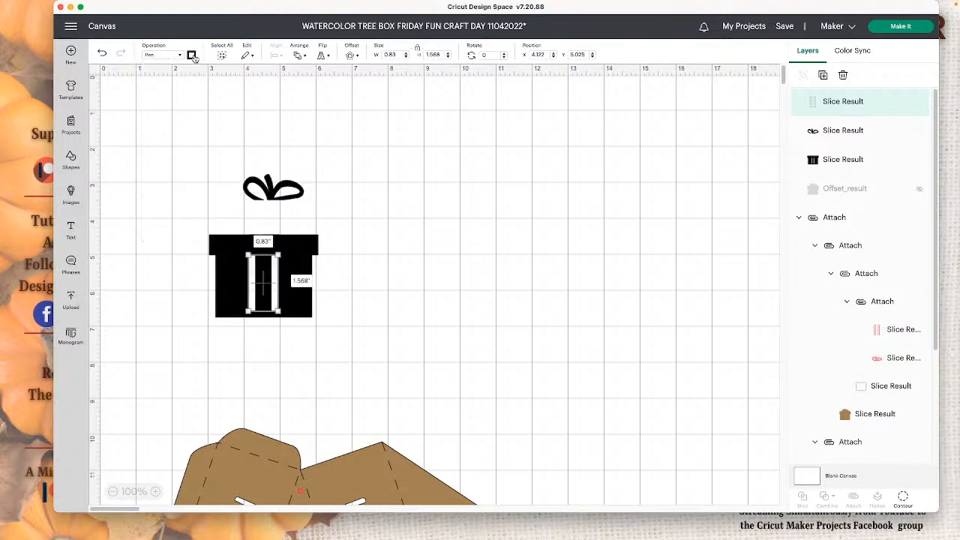
{"action": "left_click", "coordinate": [192, 57]}
{"action": "left_click", "coordinate": [272, 92]}
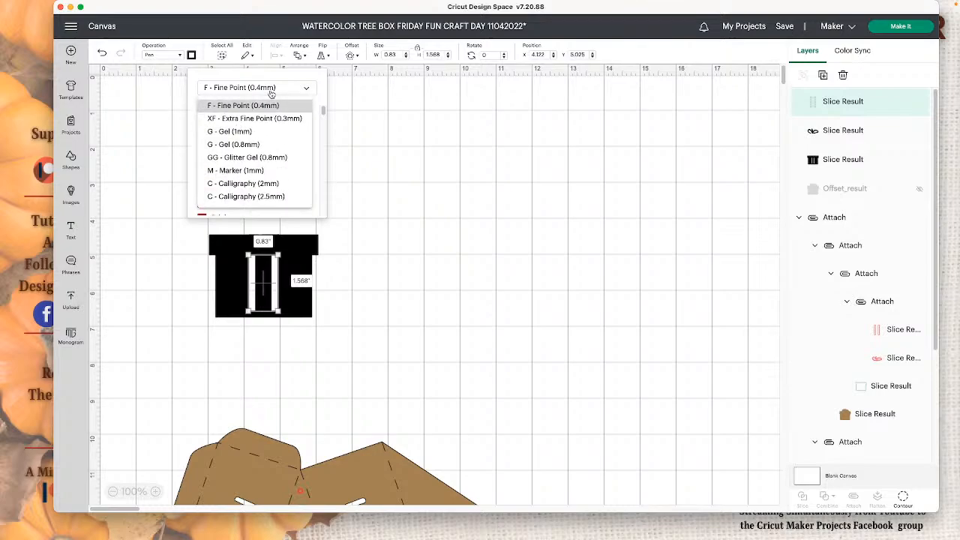
{"action": "left_click", "coordinate": [271, 170]}
{"action": "scroll", "coordinate": [273, 168], "scroll_direction": "down", "scroll_amount": 15}
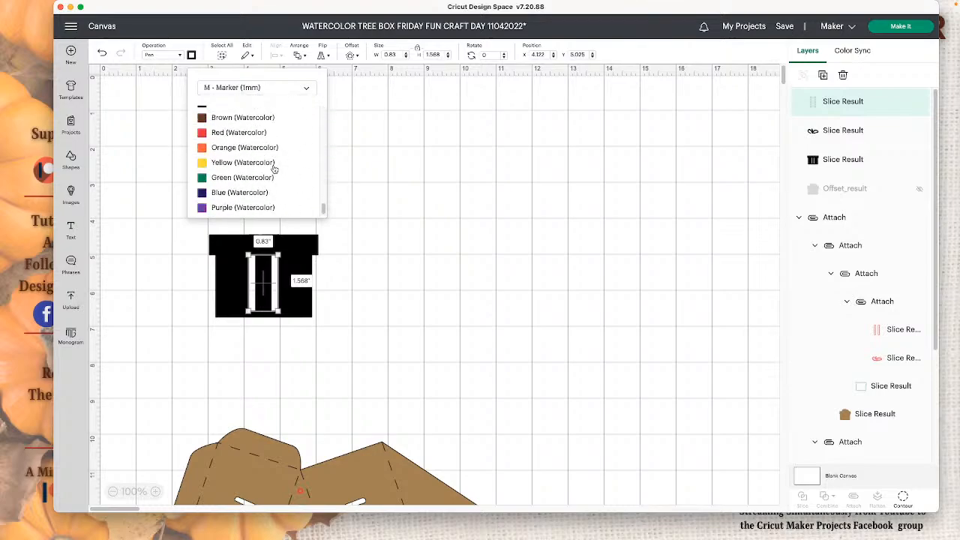
{"action": "left_click", "coordinate": [257, 133]}
{"action": "left_click", "coordinate": [453, 205]}
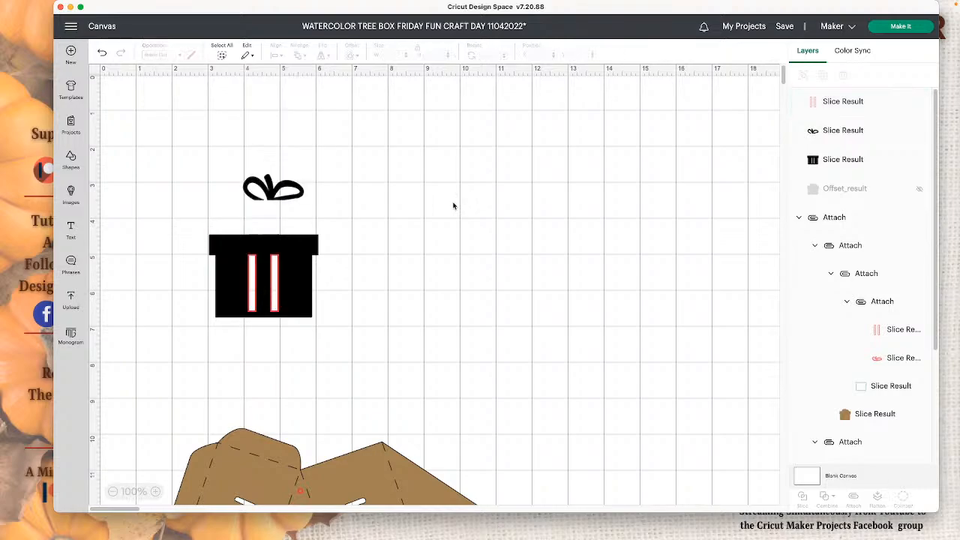
- Change the bow to a Pen operation using M - Marker (1mm) in Red (Watercolor)
{"action": "left_click", "coordinate": [298, 191]}
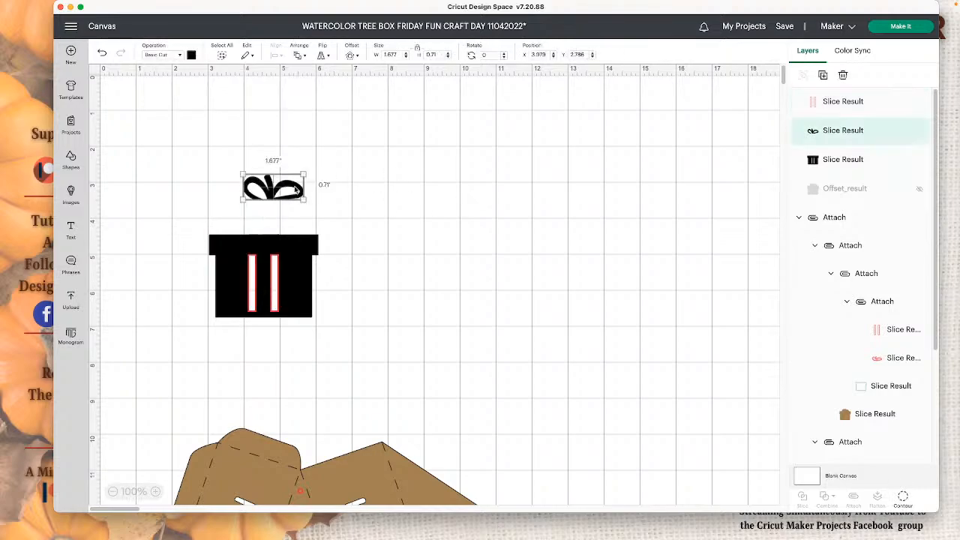
{"action": "left_click", "coordinate": [179, 56]}
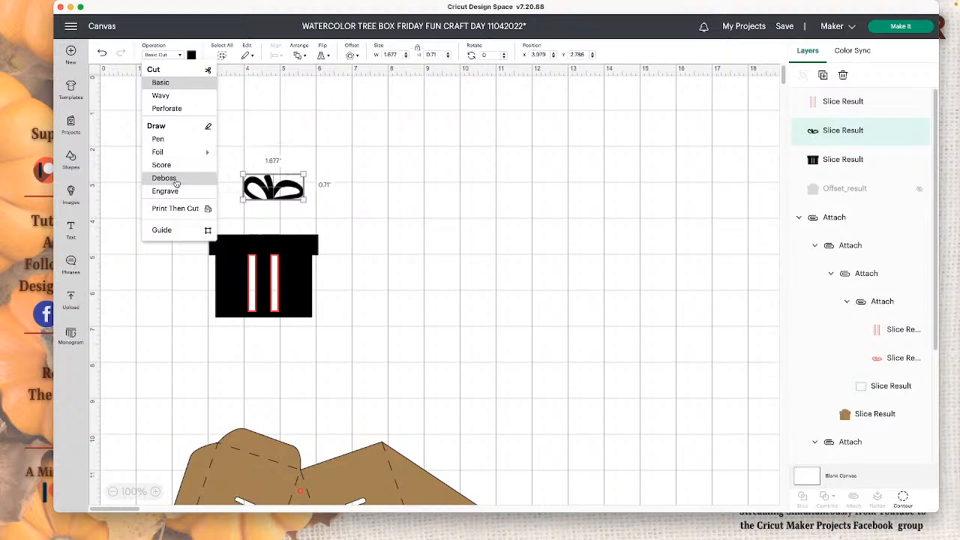
{"action": "left_click", "coordinate": [189, 136]}
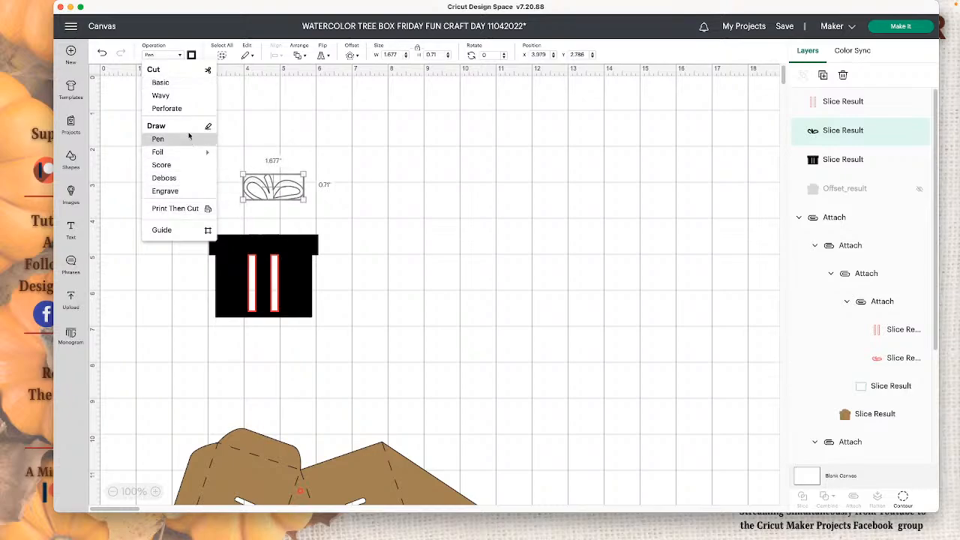
{"action": "left_click", "coordinate": [192, 55]}
{"action": "left_click", "coordinate": [238, 89]}
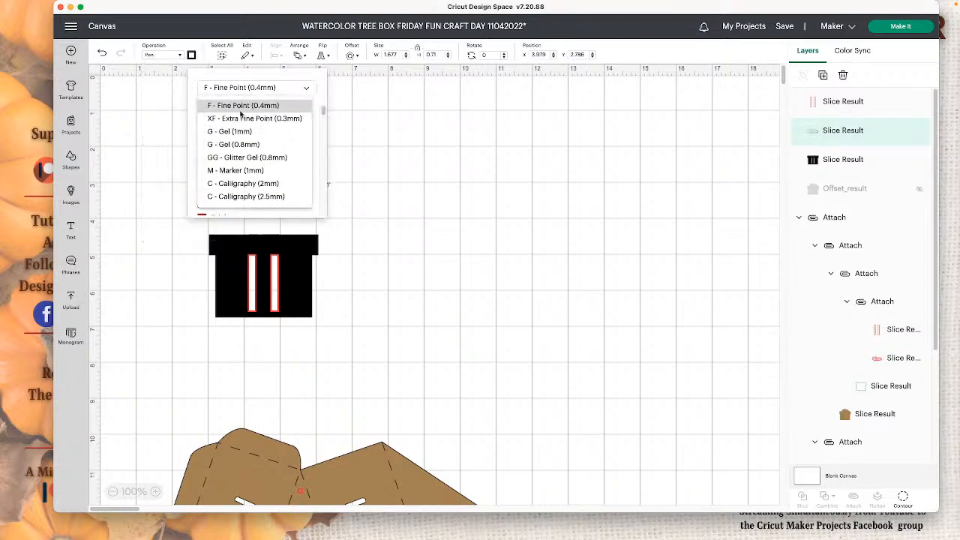
{"action": "left_click", "coordinate": [249, 172]}
{"action": "scroll", "coordinate": [244, 161], "scroll_direction": "down", "scroll_amount": 5}
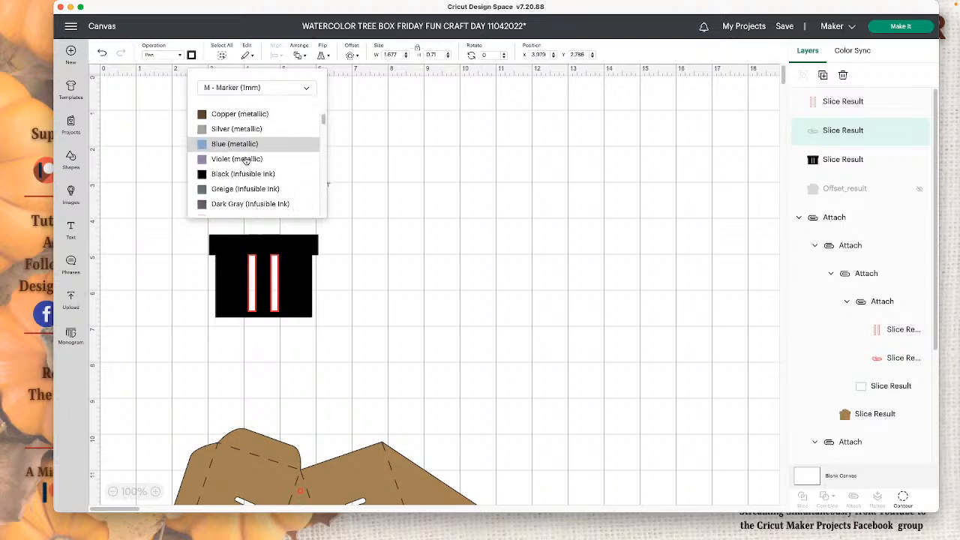
{"action": "left_click", "coordinate": [239, 132]}
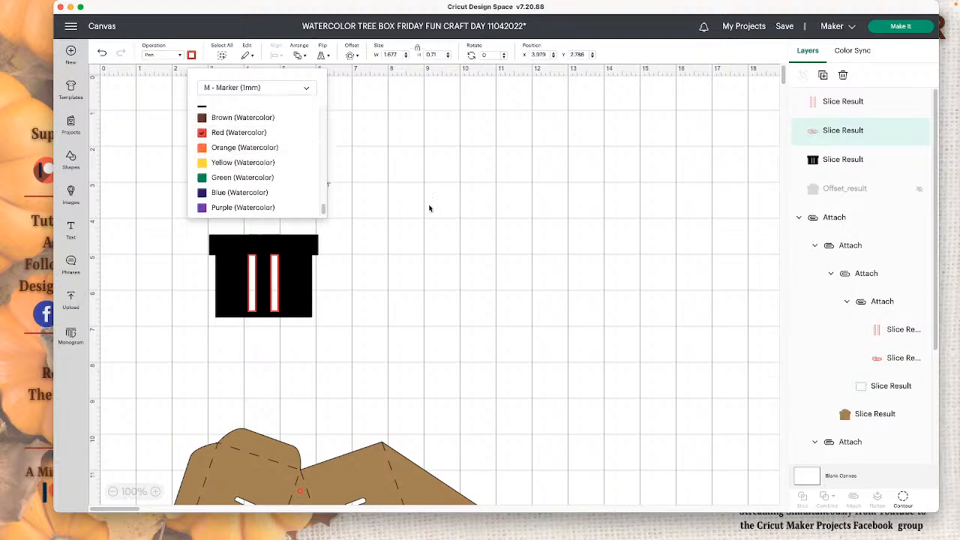
{"action": "left_click", "coordinate": [464, 236]}
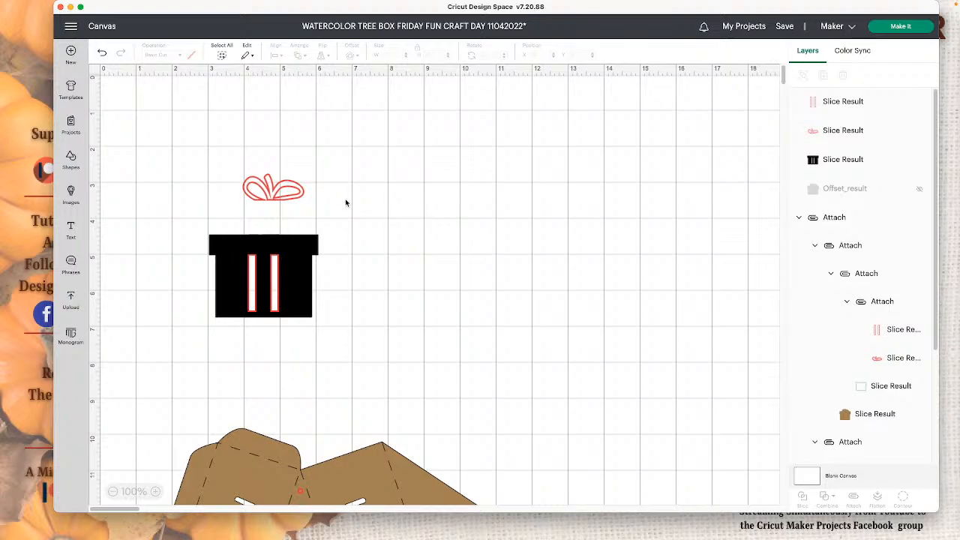
- Set the red bow on the box's top edge and weld it with the two red ribbon strips
{"action": "left_click_drag", "start_coordinate": [274, 190], "coordinate": [263, 224]}
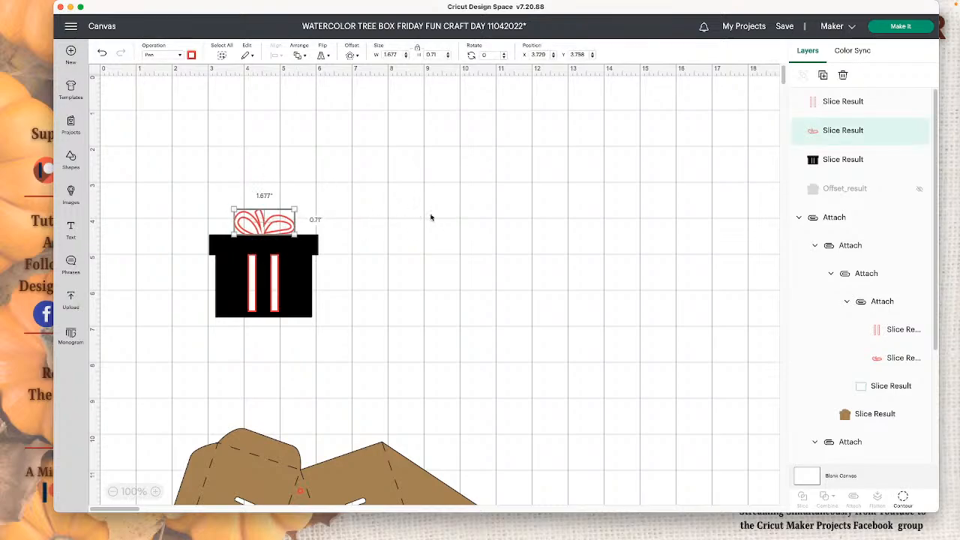
{"action": "left_click", "coordinate": [434, 217]}
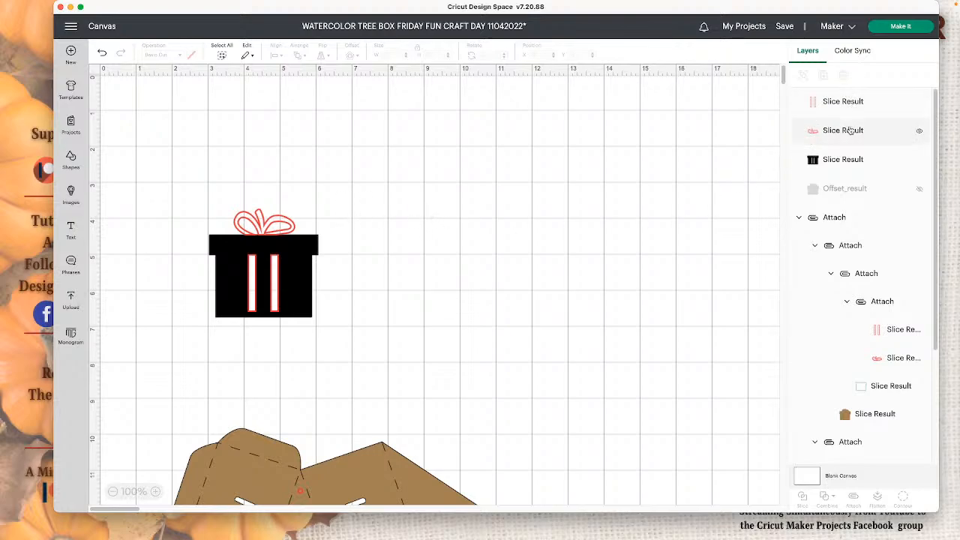
{"action": "left_click", "coordinate": [851, 102]}
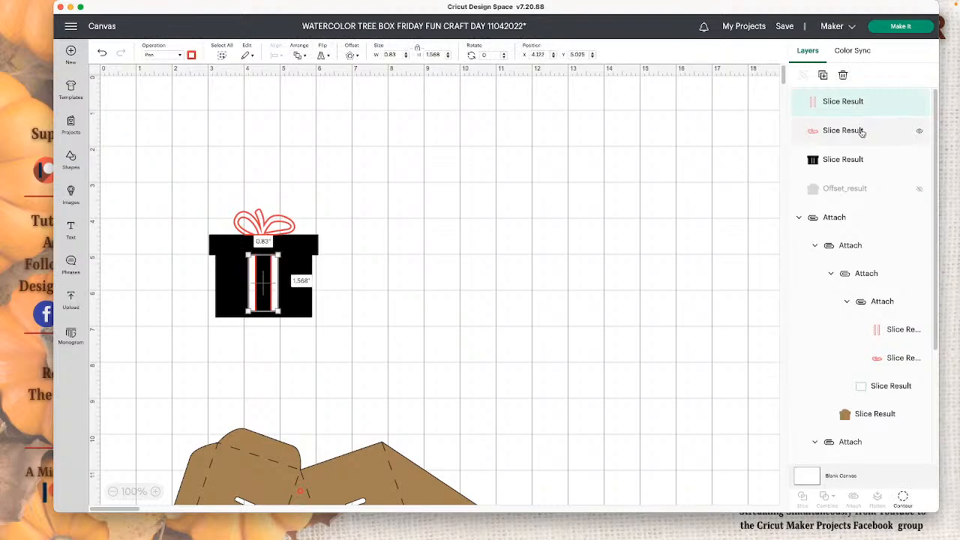
{"action": "left_click", "coordinate": [855, 131], "text": "shift"}
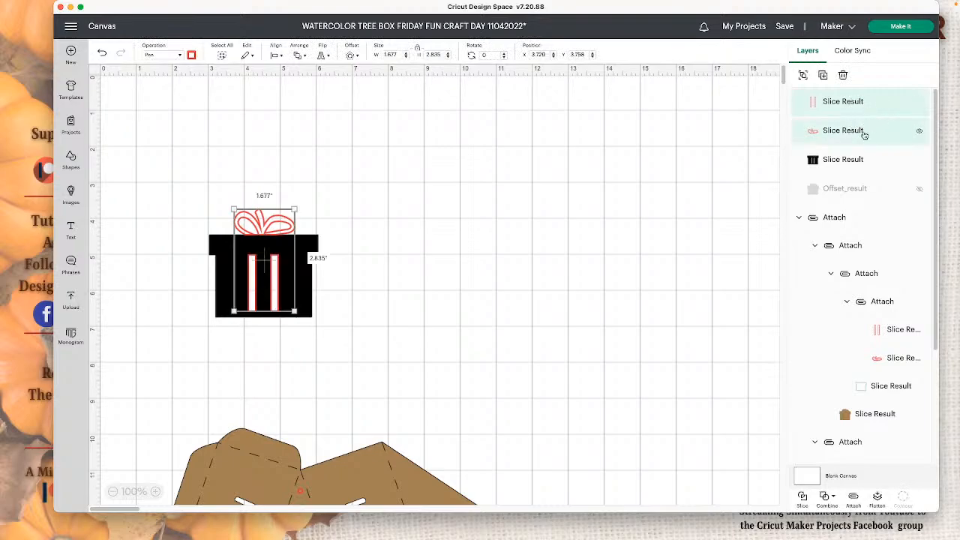
{"action": "left_click", "coordinate": [828, 497]}
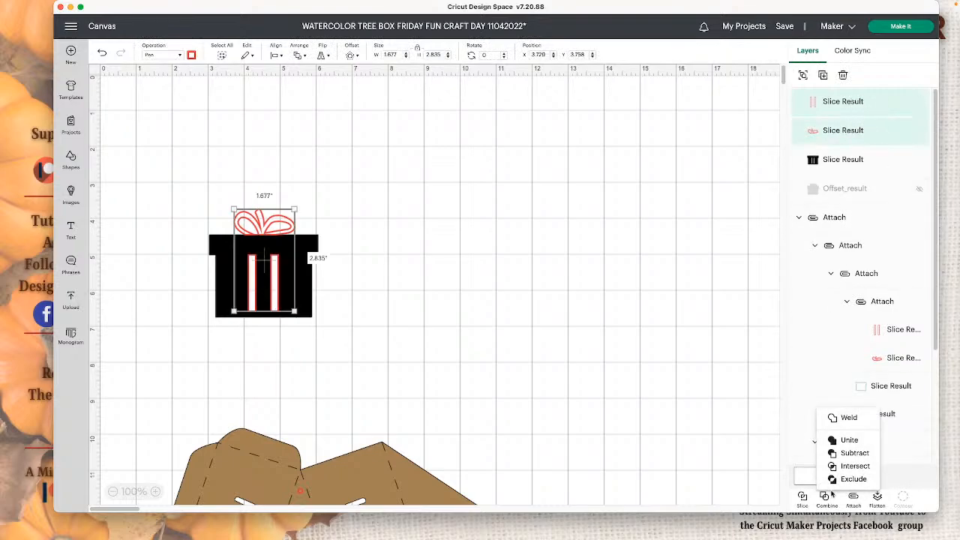
{"action": "left_click", "coordinate": [848, 418]}
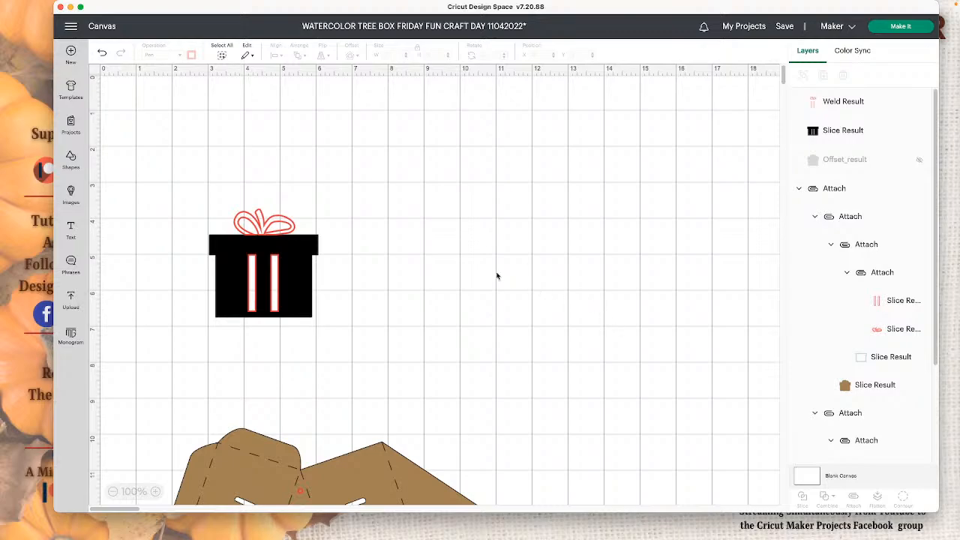
- Change the black gift box body to a Pen operation
{"action": "left_click", "coordinate": [861, 130]}
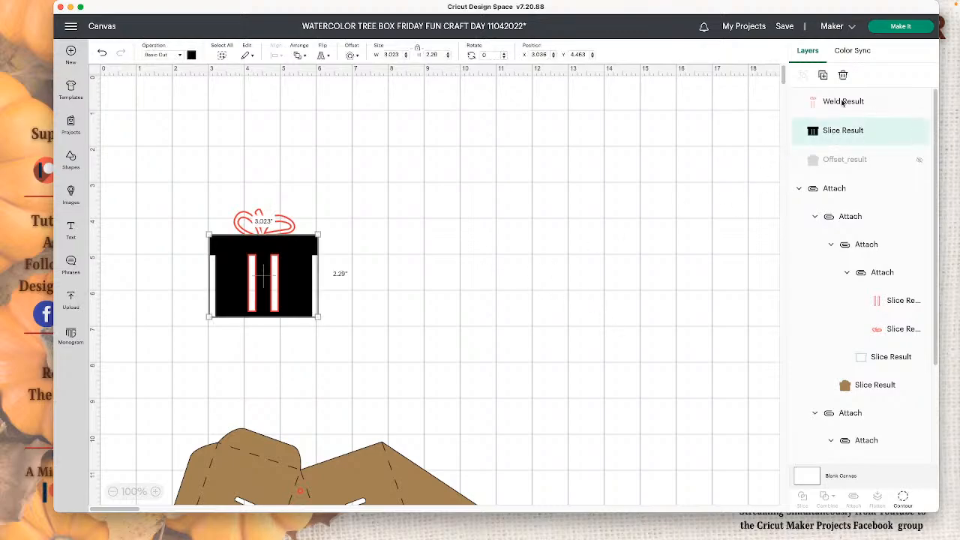
{"action": "left_click", "coordinate": [172, 57]}
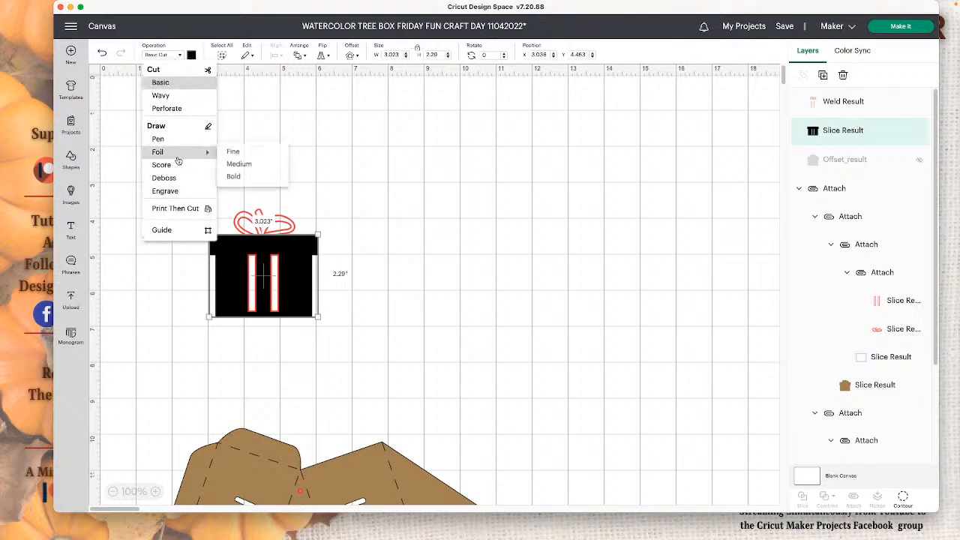
{"action": "left_click", "coordinate": [158, 139]}
{"action": "left_click", "coordinate": [192, 55]}
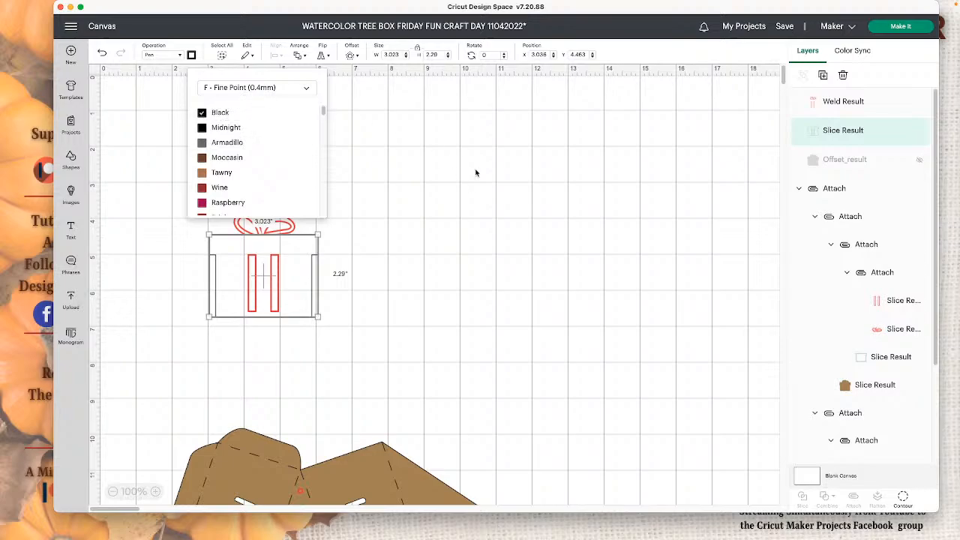
{"action": "left_click", "coordinate": [353, 262]}
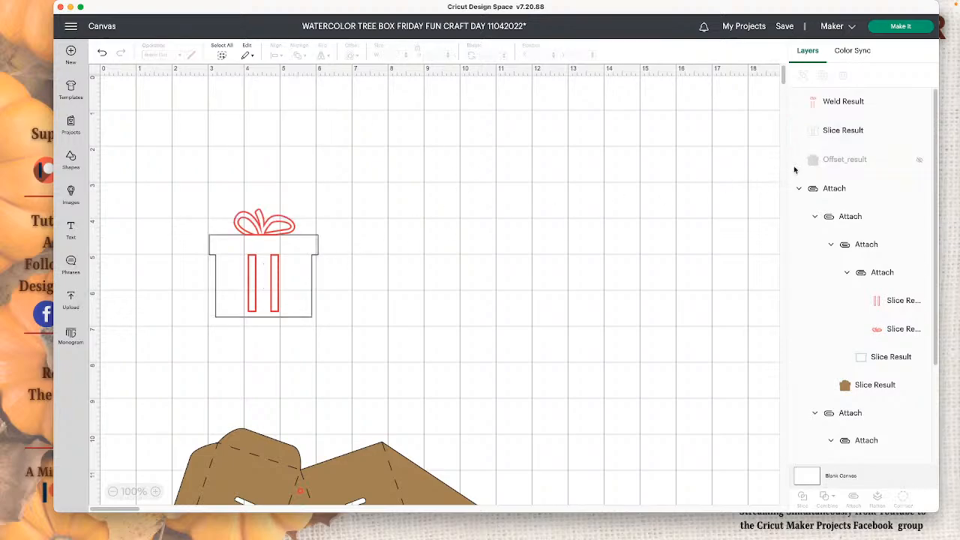
- Hide both ribbon strip contours of the box body, keeping only its outer outline
{"action": "left_click", "coordinate": [843, 130]}
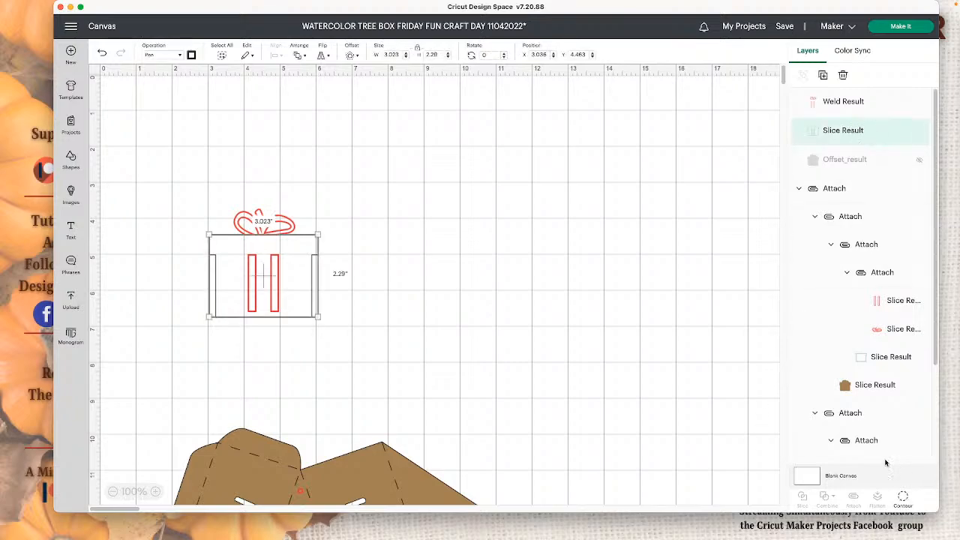
{"action": "left_click", "coordinate": [902, 497]}
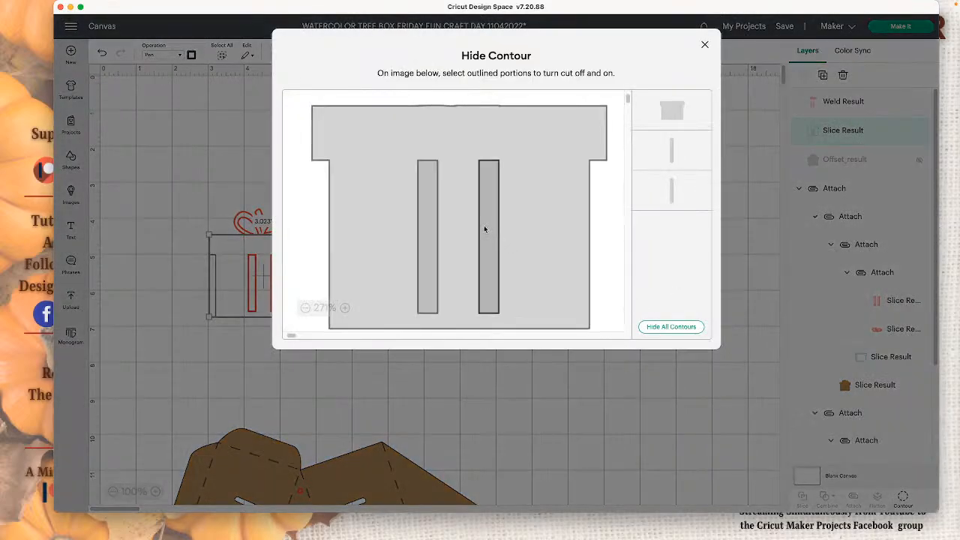
{"action": "left_click", "coordinate": [484, 229]}
{"action": "left_click", "coordinate": [430, 228]}
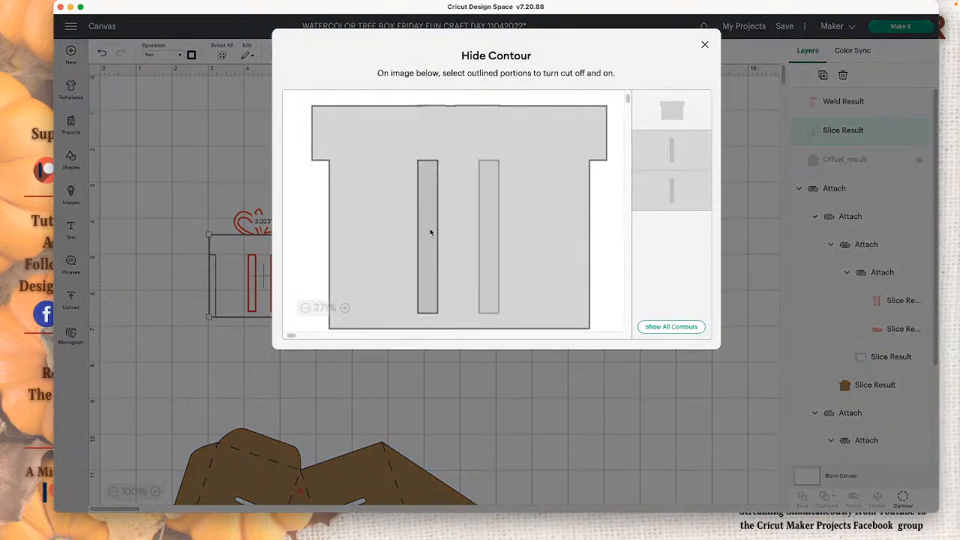
{"action": "left_click", "coordinate": [605, 420]}
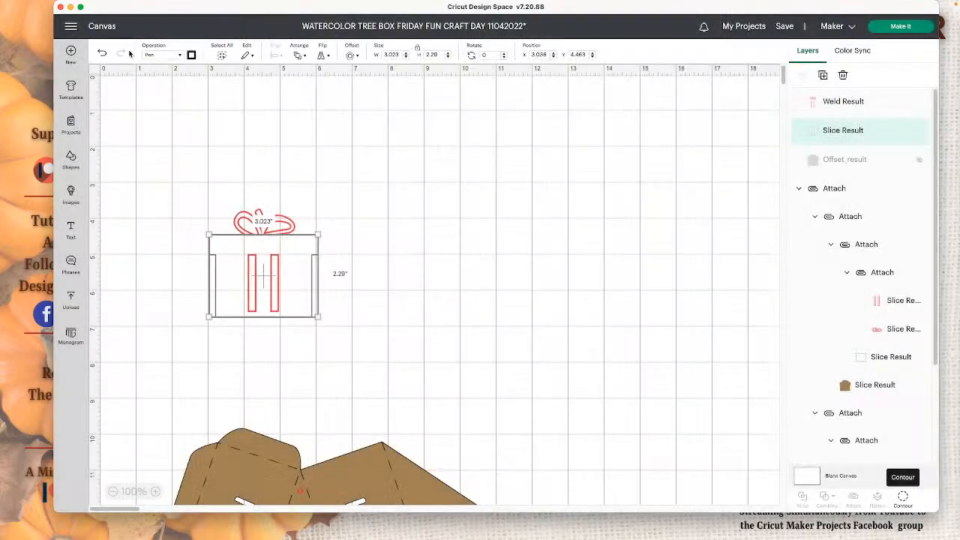
- Set the box outline's pen to M - Marker (1mm) in Green (Watercolor)
{"action": "left_click", "coordinate": [191, 55]}
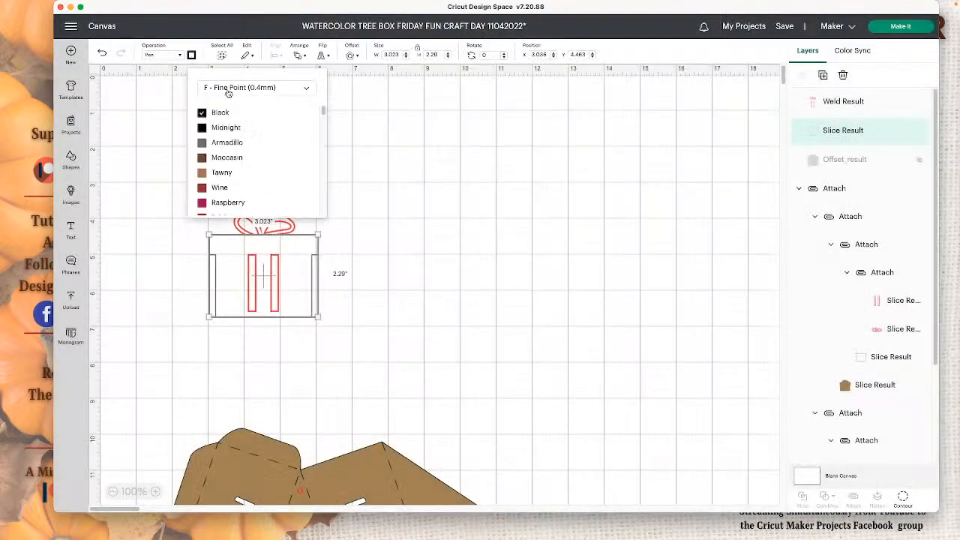
{"action": "left_click", "coordinate": [228, 90]}
{"action": "left_click", "coordinate": [251, 170]}
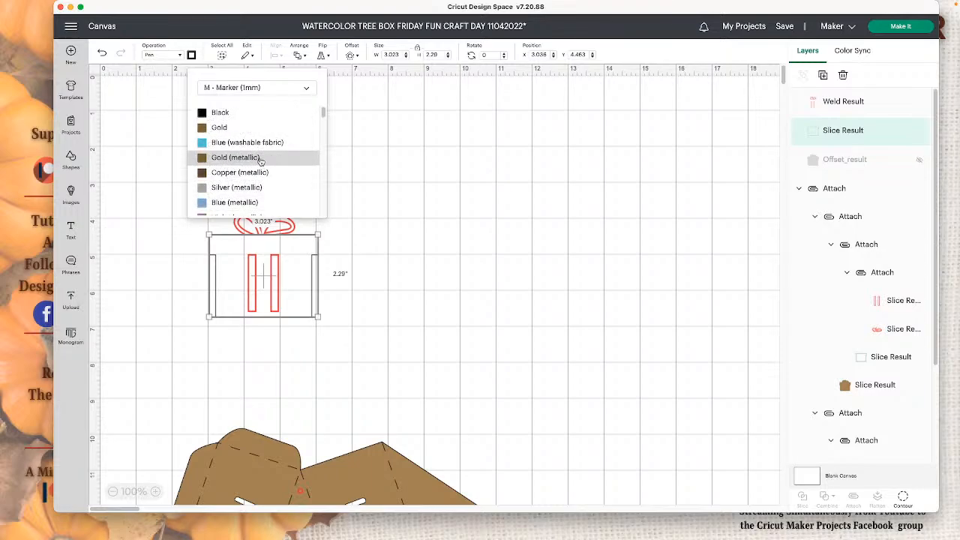
{"action": "scroll", "coordinate": [260, 160], "scroll_direction": "down", "scroll_amount": 10}
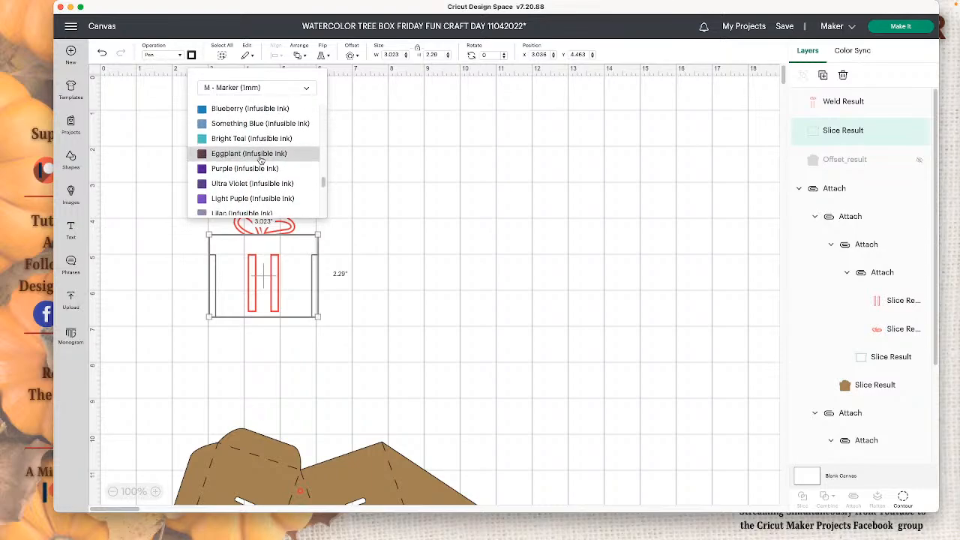
{"action": "scroll", "coordinate": [260, 160], "scroll_direction": "down", "scroll_amount": 5}
{"action": "left_click", "coordinate": [263, 178]}
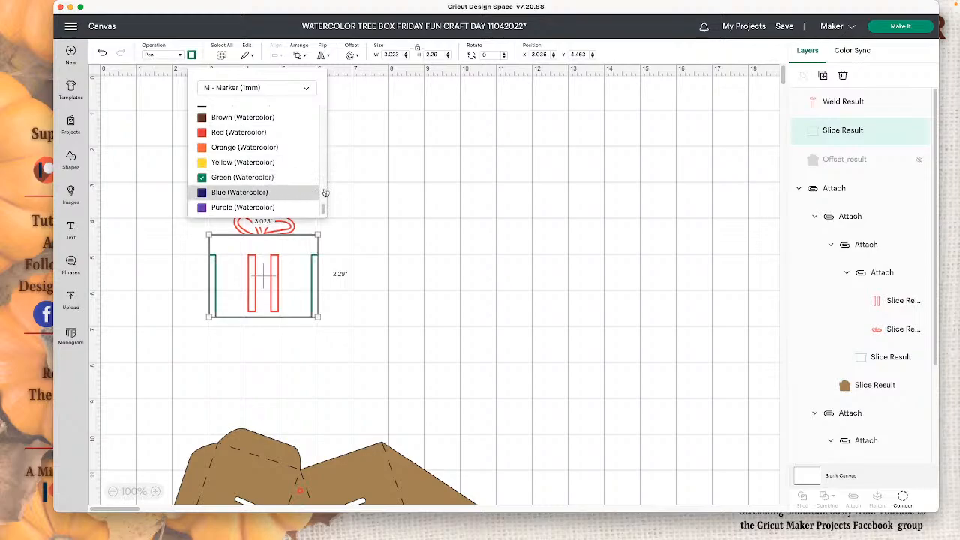
{"action": "left_click", "coordinate": [472, 227]}
- Attach the red bow and ribbons to the green box outline, and unhide the brown offset shape
{"action": "left_click_drag", "start_coordinate": [454, 312], "coordinate": [159, 207]}
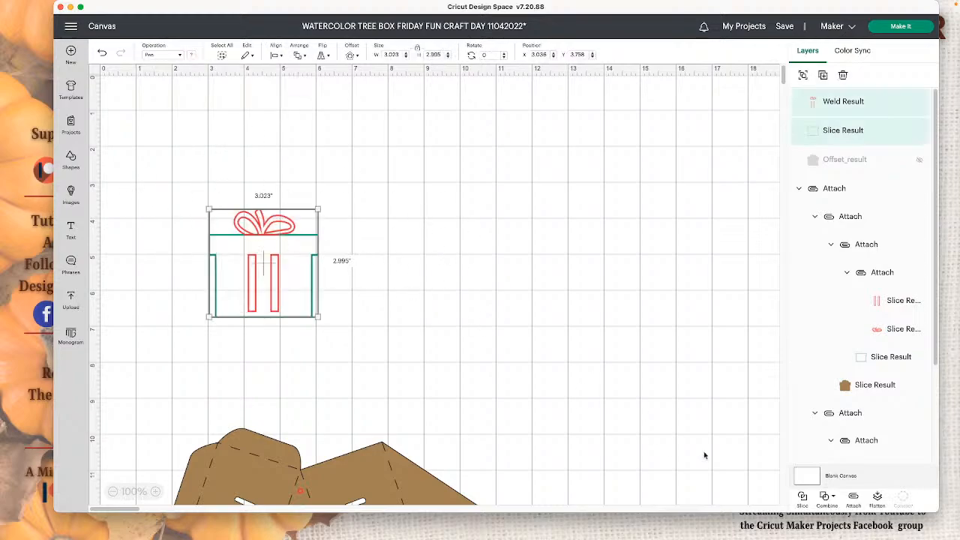
{"action": "left_click", "coordinate": [852, 499]}
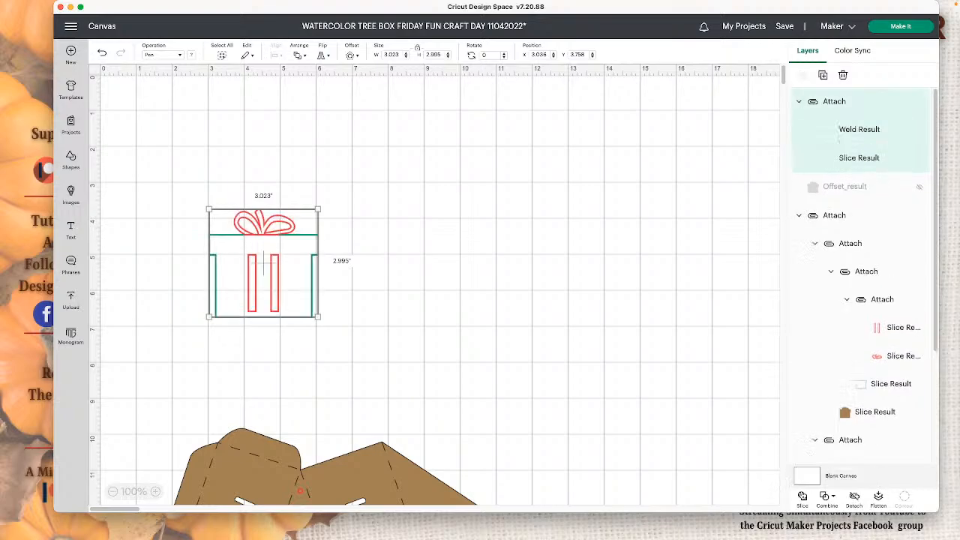
{"action": "scroll", "coordinate": [499, 384], "scroll_direction": "down", "scroll_amount": 5}
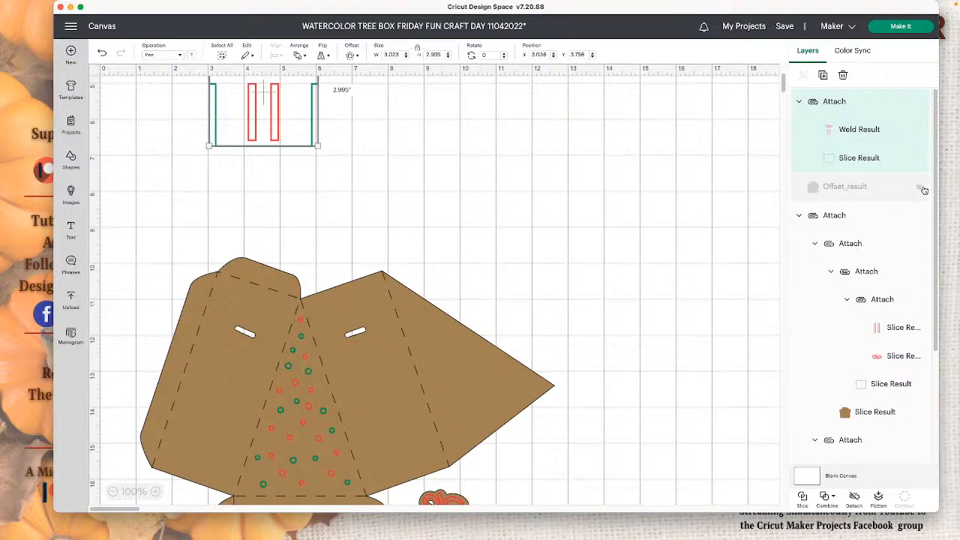
{"action": "left_click", "coordinate": [924, 189]}
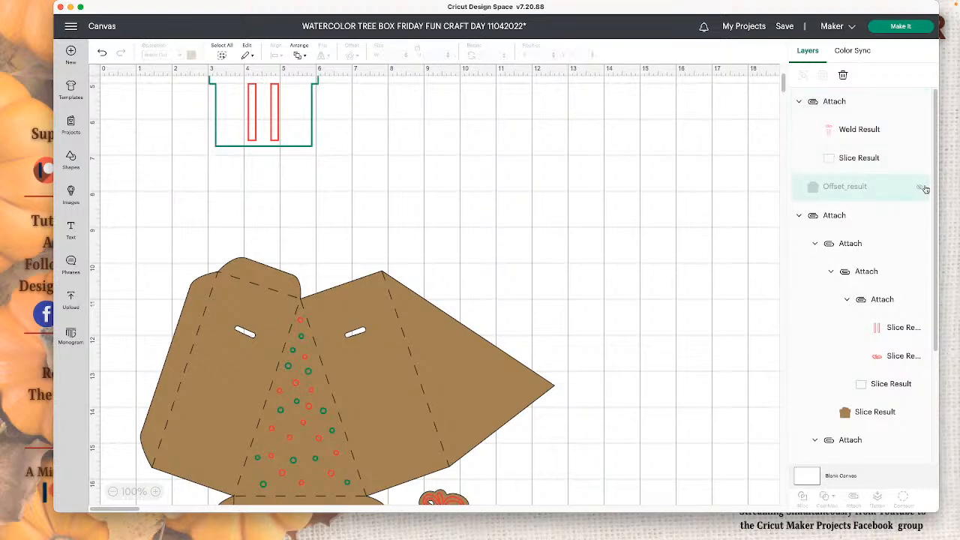
{"action": "left_click", "coordinate": [924, 189]}
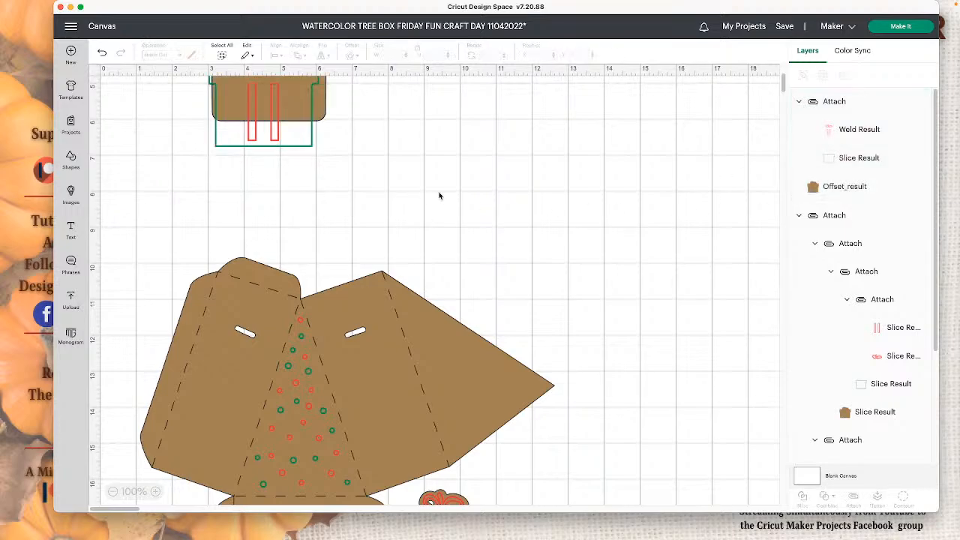
- Center the attached gift drawing on the brown offset shape both horizontally and vertically
{"action": "scroll", "coordinate": [439, 196], "scroll_direction": "up", "scroll_amount": 5}
{"action": "left_click_drag", "start_coordinate": [377, 288], "coordinate": [177, 205]}
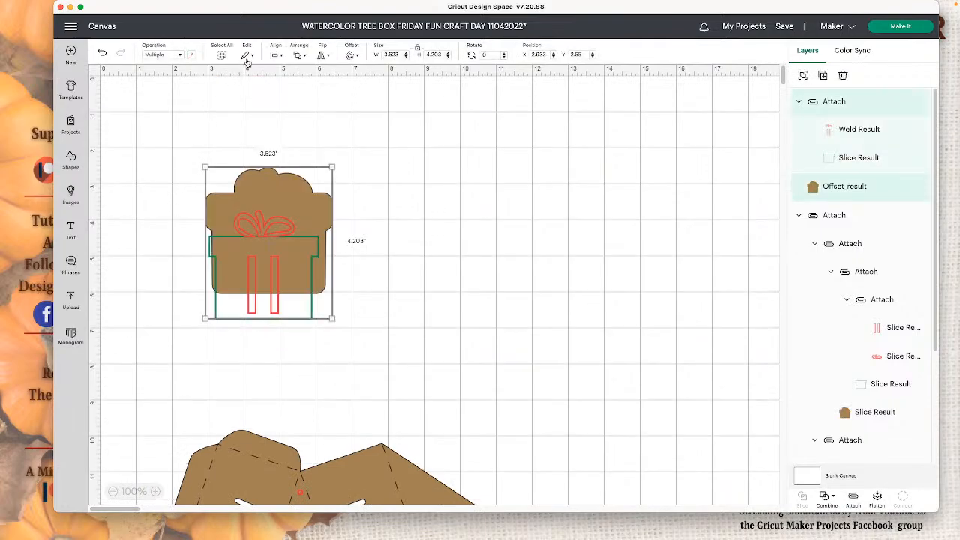
{"action": "left_click", "coordinate": [276, 55]}
{"action": "left_click", "coordinate": [312, 160]}
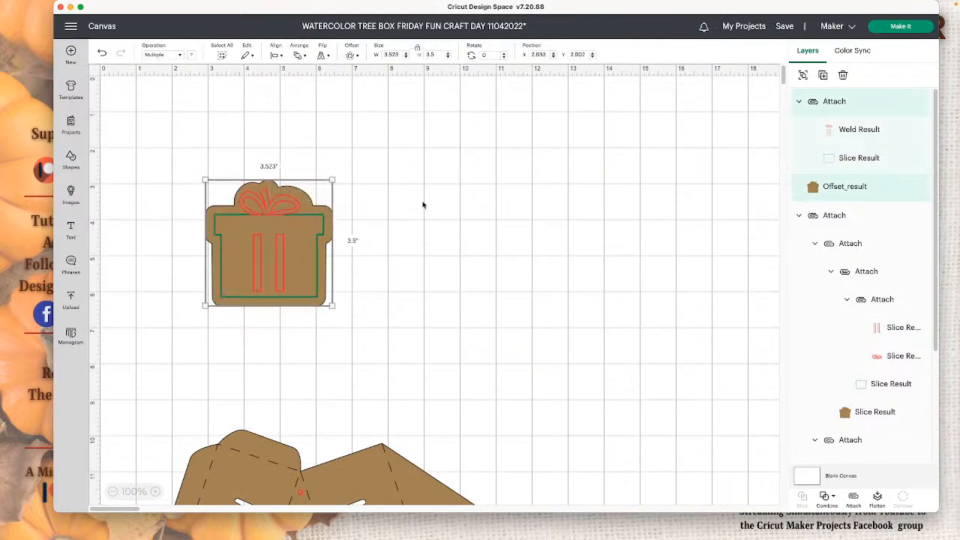
{"action": "left_click", "coordinate": [423, 206]}
{"action": "left_click_drag", "start_coordinate": [437, 294], "coordinate": [195, 218]}
{"action": "left_click", "coordinate": [418, 211]}
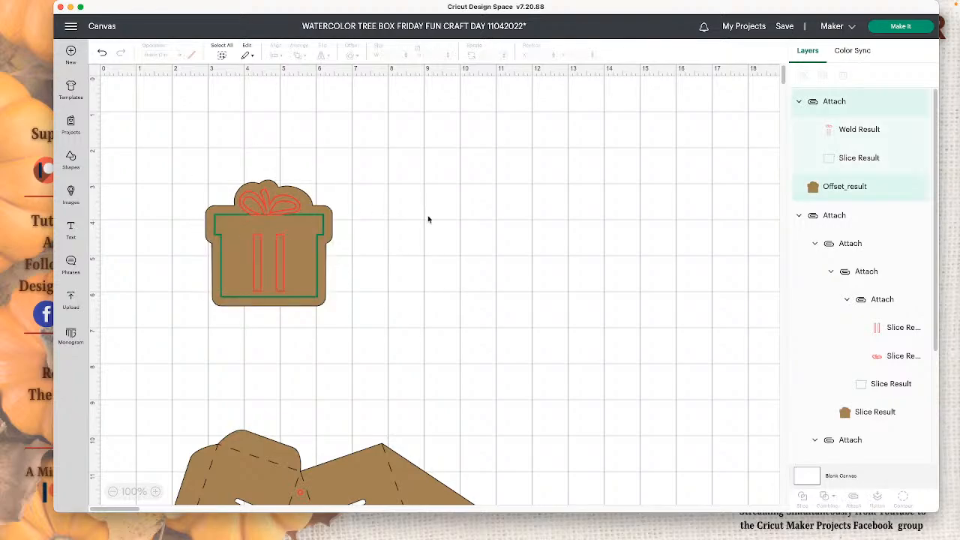
- Duplicate the red welded bow-and-ribbon layer inside the attached gift drawing
{"action": "left_click", "coordinate": [296, 201]}
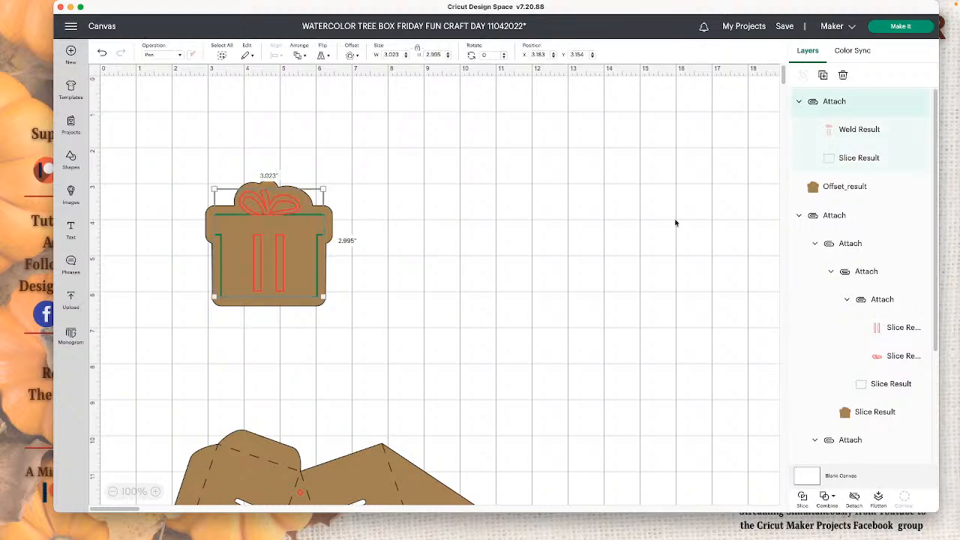
{"action": "left_click", "coordinate": [836, 130]}
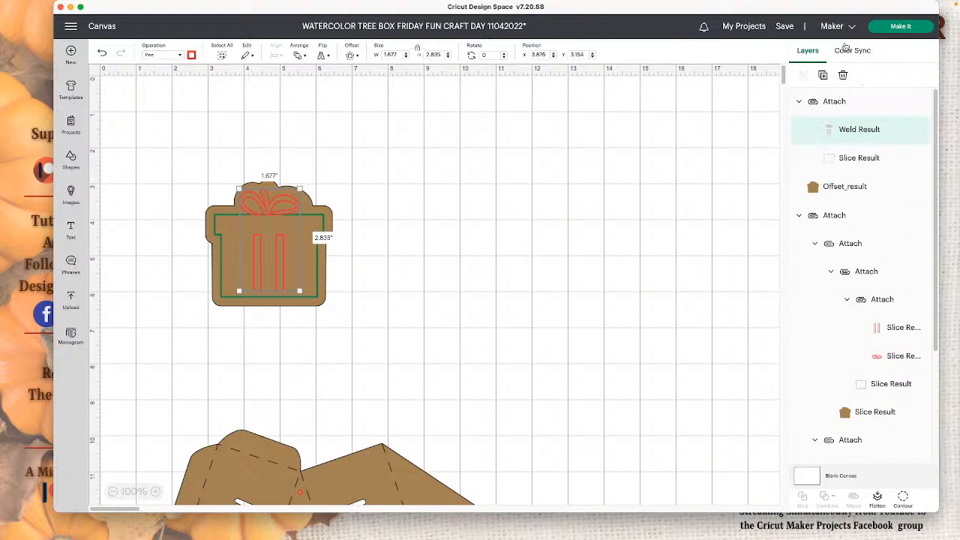
{"action": "left_click", "coordinate": [823, 75]}
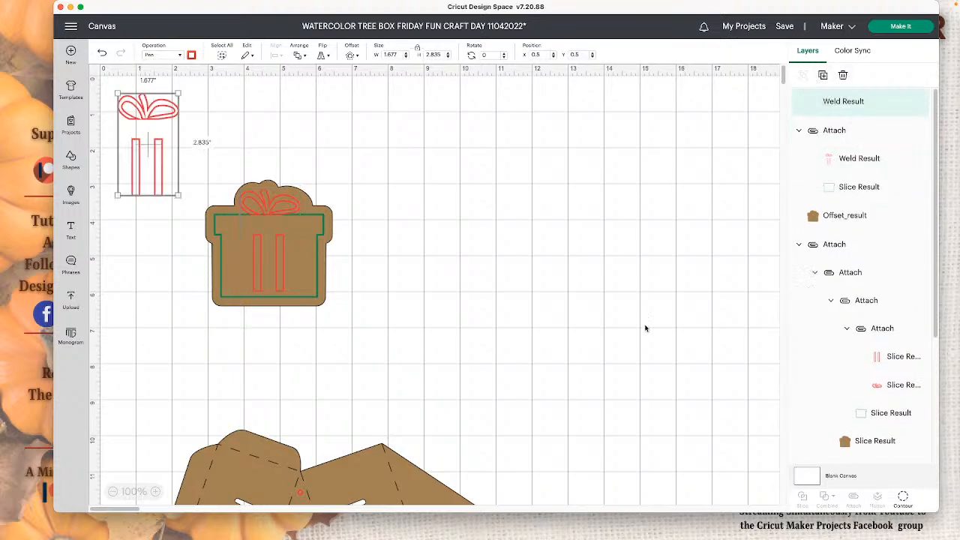
- Hide the bow outline and its inner loop in the duplicate, keeping only the two ribbon strips
{"action": "left_click", "coordinate": [902, 496]}
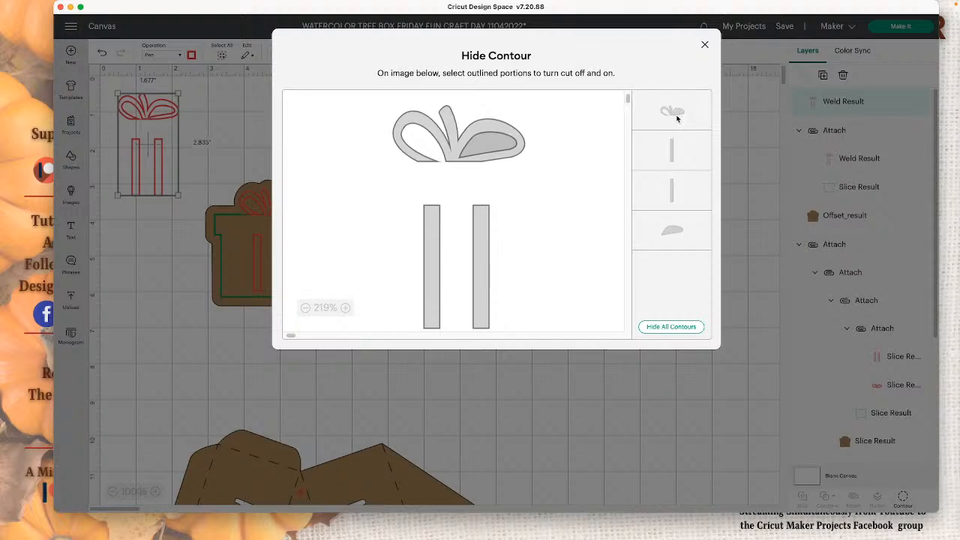
{"action": "left_click", "coordinate": [676, 117]}
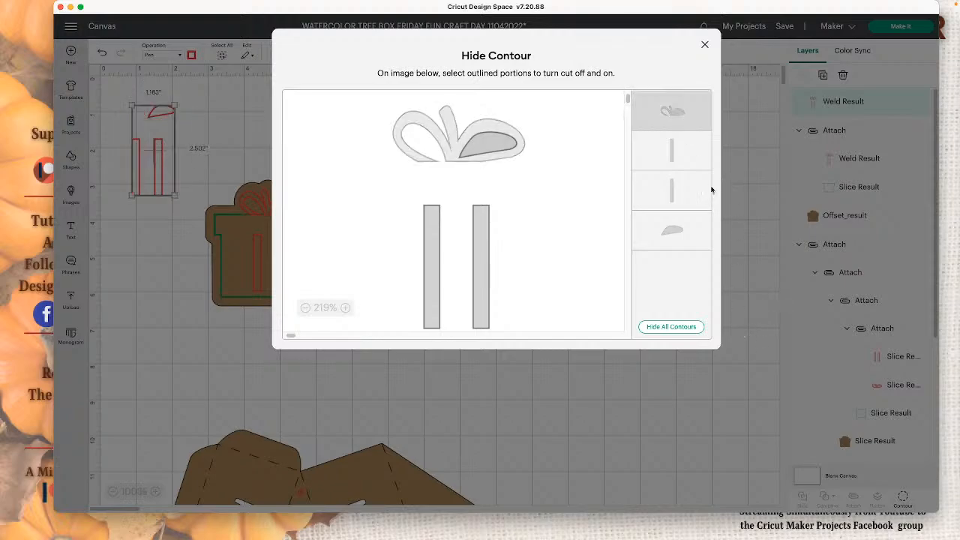
{"action": "left_click", "coordinate": [690, 232]}
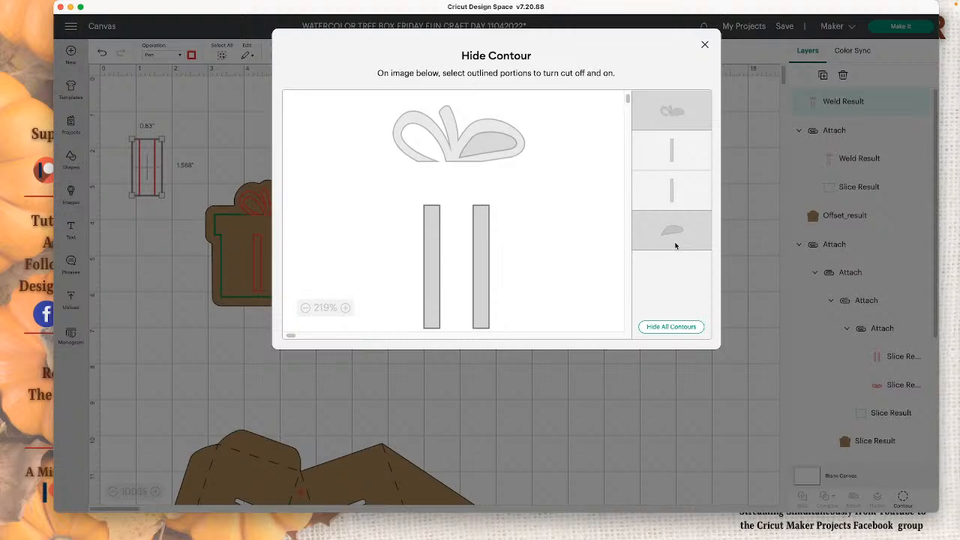
{"action": "left_click", "coordinate": [626, 386]}
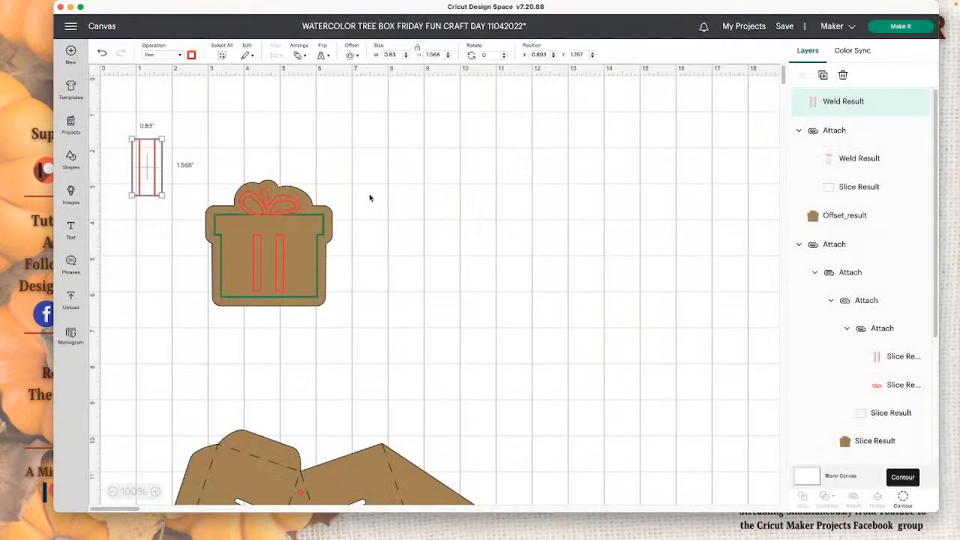
- Change the duplicate's contours so the ribbon strips are hidden and only the bow with its inner loop is shown
{"action": "left_click", "coordinate": [352, 206]}
{"action": "left_click", "coordinate": [308, 224]}
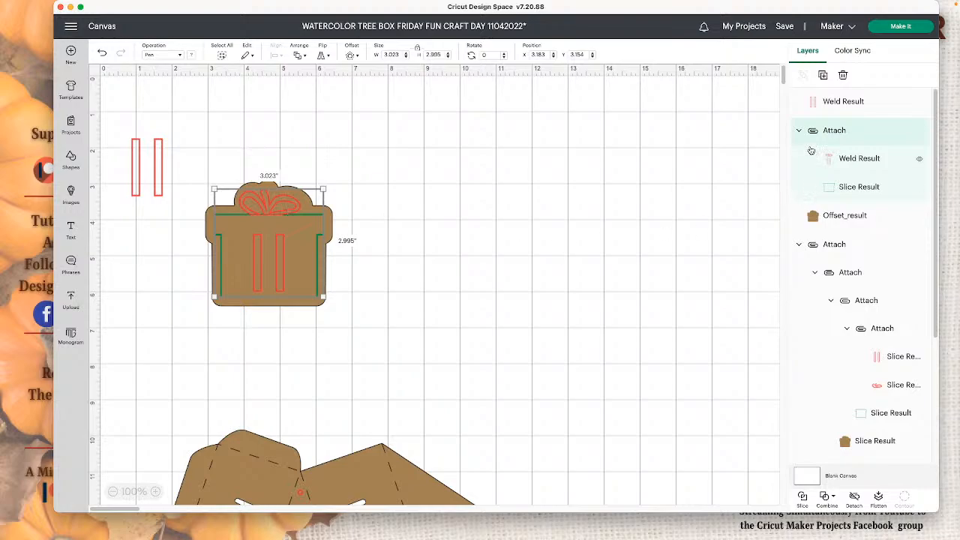
{"action": "left_click", "coordinate": [142, 176]}
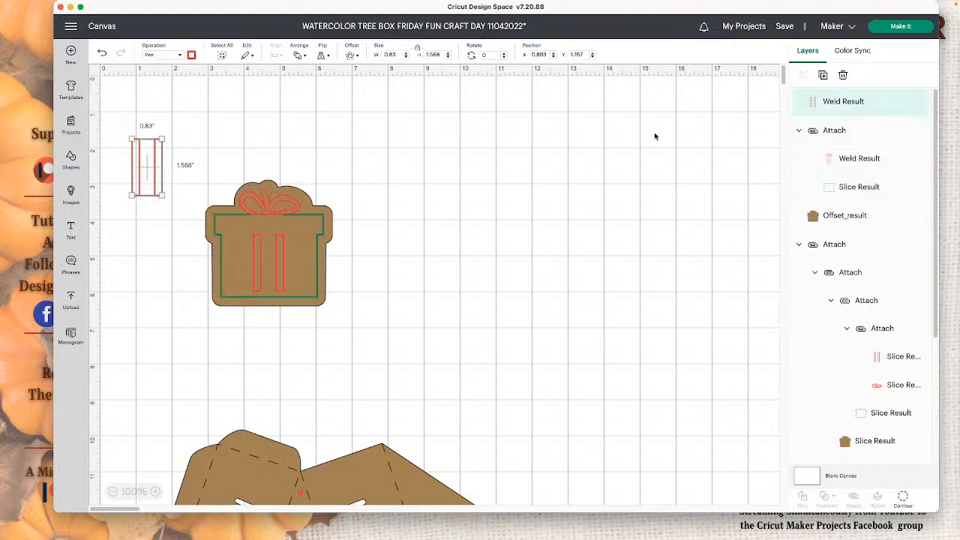
{"action": "double_click", "coordinate": [852, 104]}
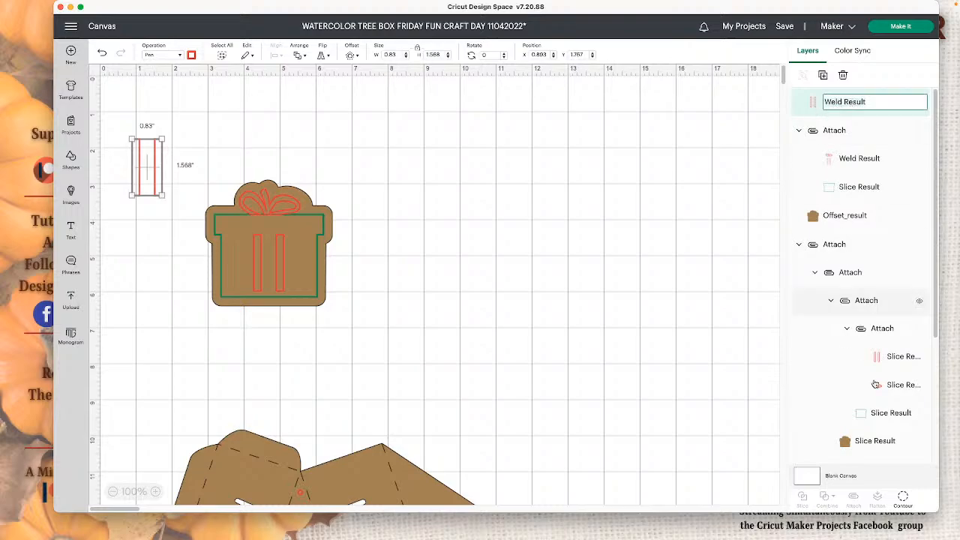
{"action": "left_click", "coordinate": [903, 498]}
{"action": "left_click", "coordinate": [670, 326]}
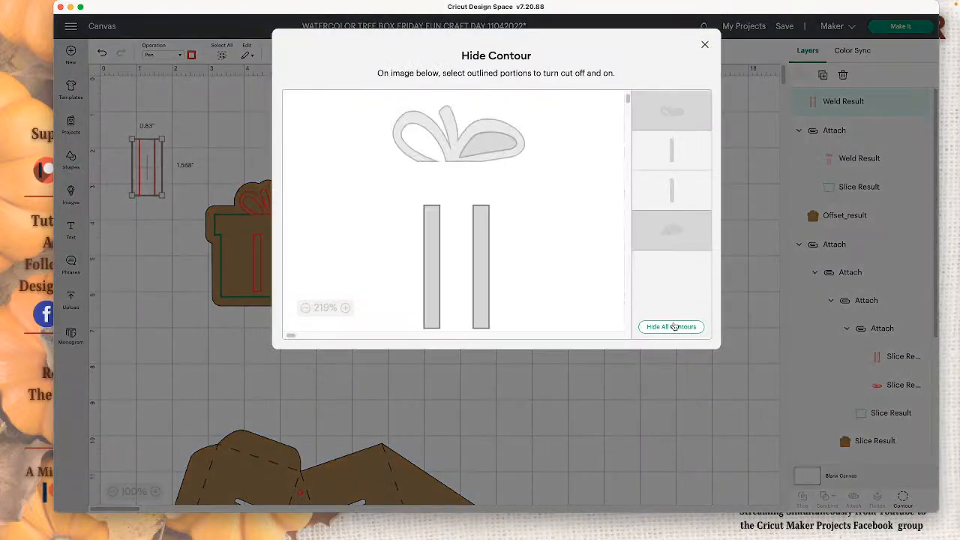
{"action": "left_click", "coordinate": [673, 228]}
{"action": "left_click", "coordinate": [621, 392]}
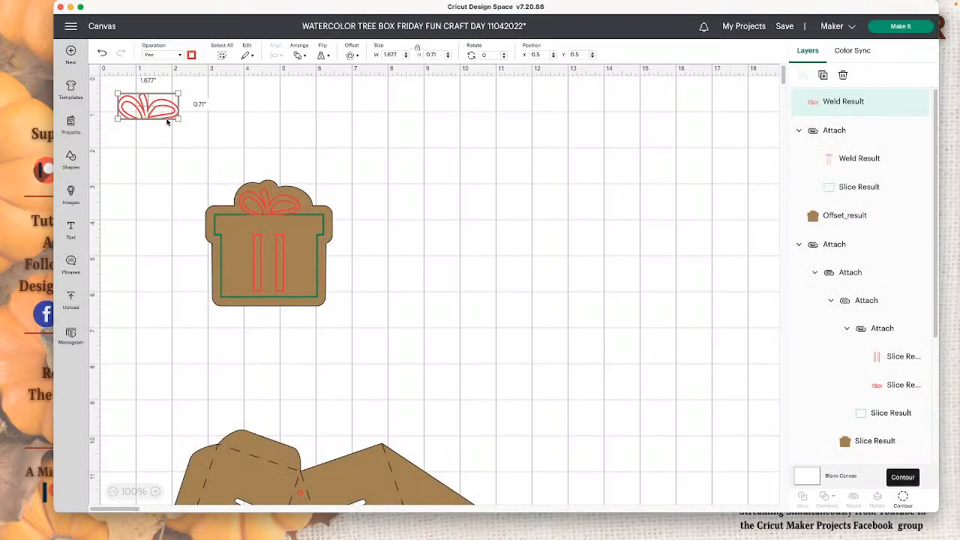
- Hide the bow and its inner loop in the original red weld layer of the attached drawing, keeping only the two ribbon strips
{"action": "left_click", "coordinate": [283, 256]}
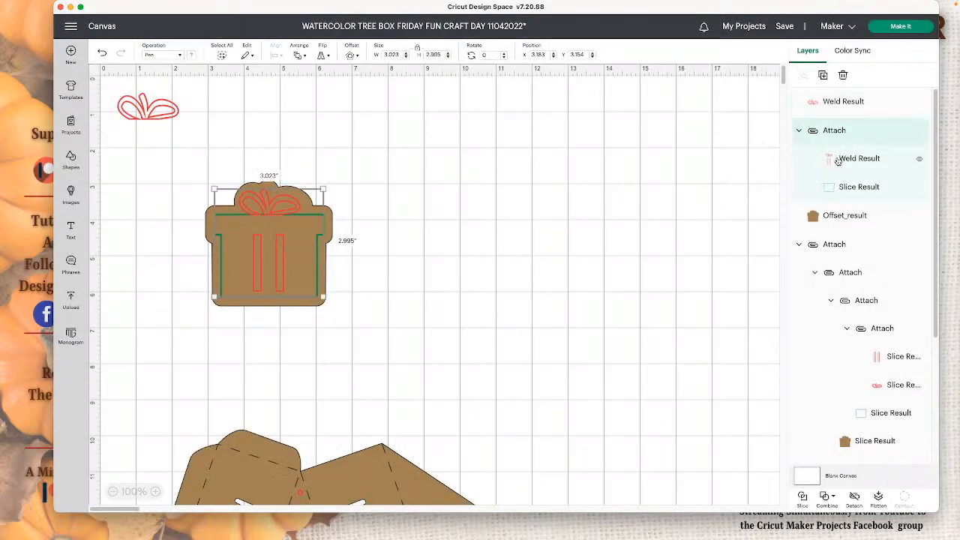
{"action": "left_click", "coordinate": [834, 158]}
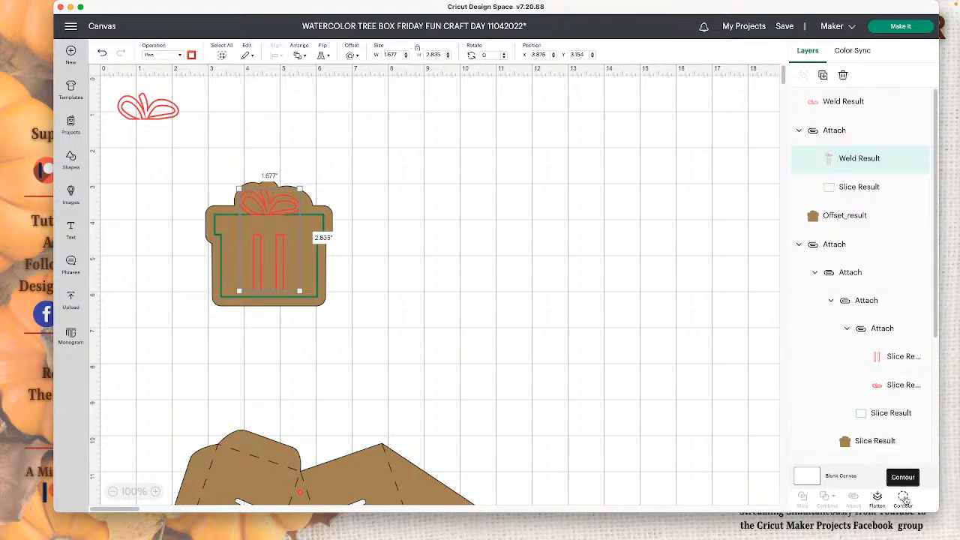
{"action": "left_click", "coordinate": [903, 497]}
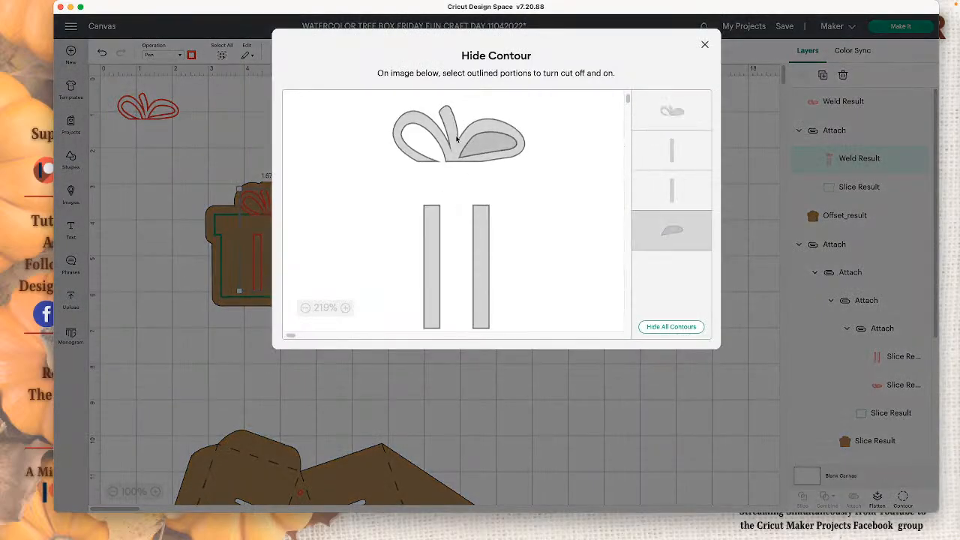
{"action": "left_click", "coordinate": [474, 150]}
{"action": "left_click", "coordinate": [681, 230]}
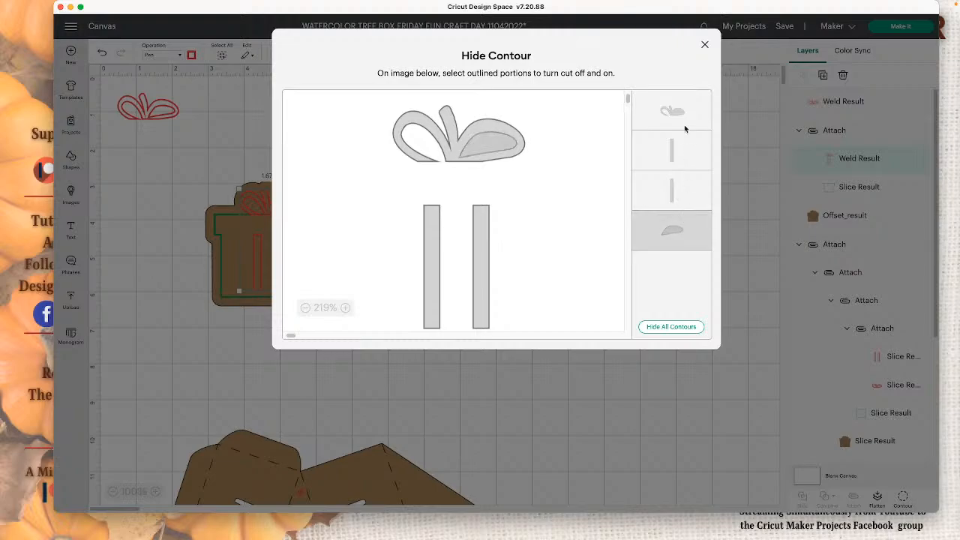
{"action": "left_click", "coordinate": [686, 134]}
{"action": "left_click", "coordinate": [604, 408]}
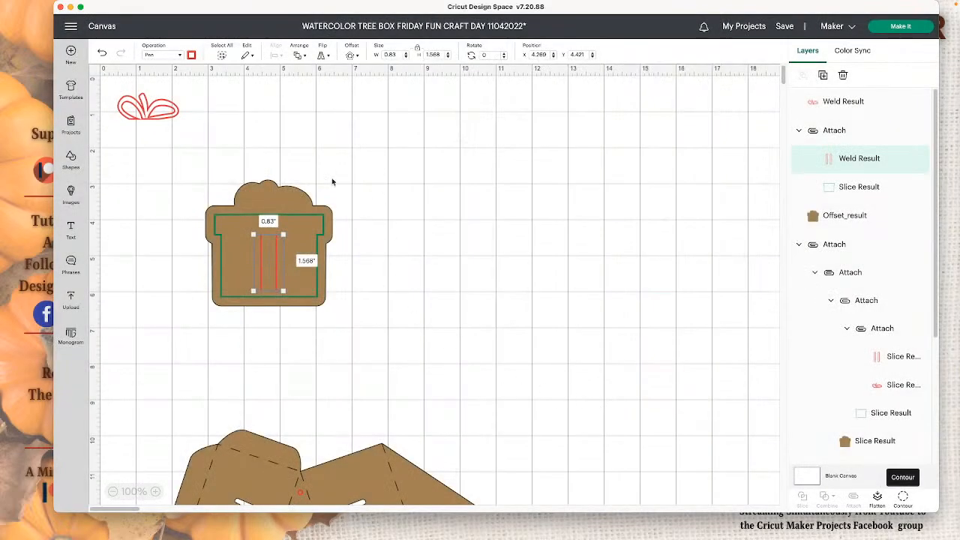
- Move the separate red bow onto the brown backing, just above the green box outline, at about X 3.917, Y 3.097
{"action": "left_click_drag", "start_coordinate": [144, 110], "coordinate": [268, 204]}
{"action": "left_click", "coordinate": [442, 223]}
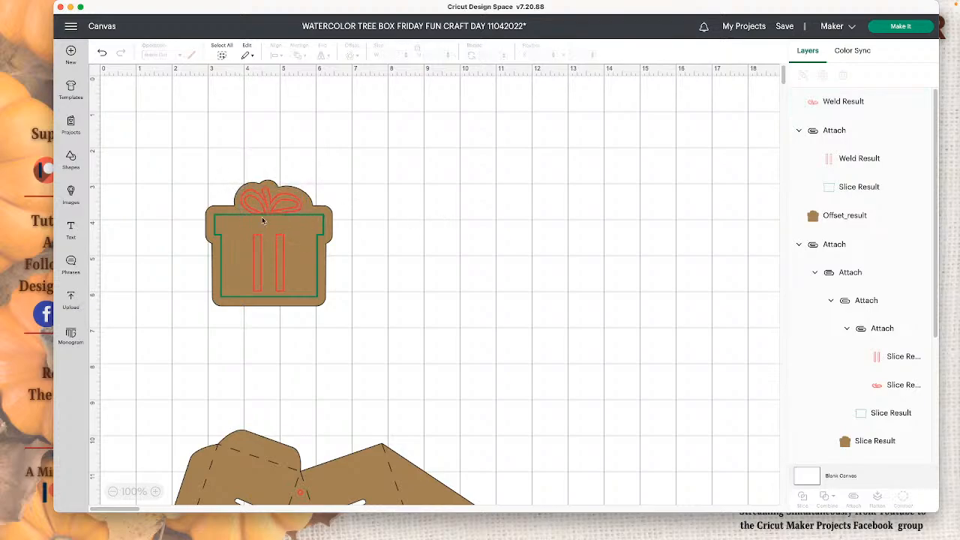
{"action": "left_click", "coordinate": [282, 211]}
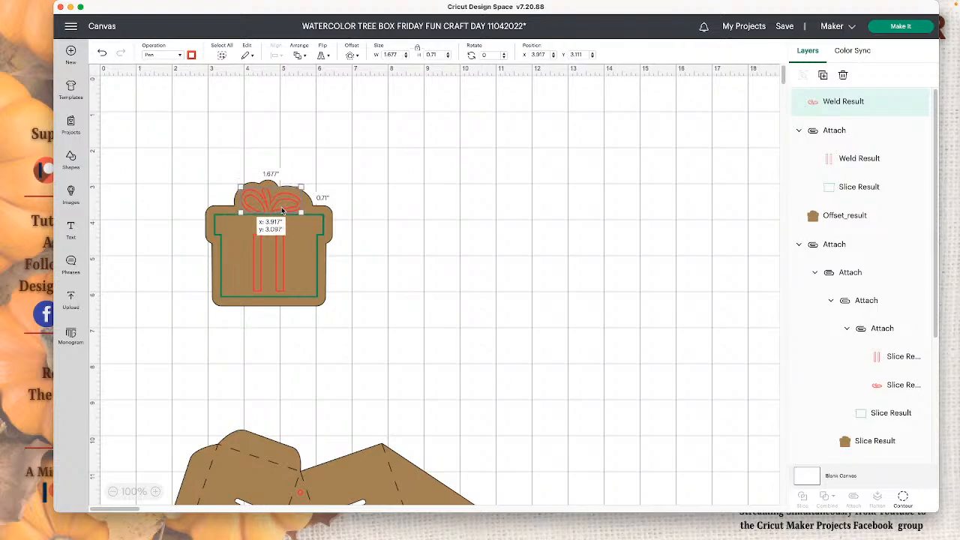
{"action": "left_click", "coordinate": [424, 221]}
{"action": "left_click_drag", "start_coordinate": [286, 204], "coordinate": [287, 203]}
{"action": "left_click", "coordinate": [428, 229]}
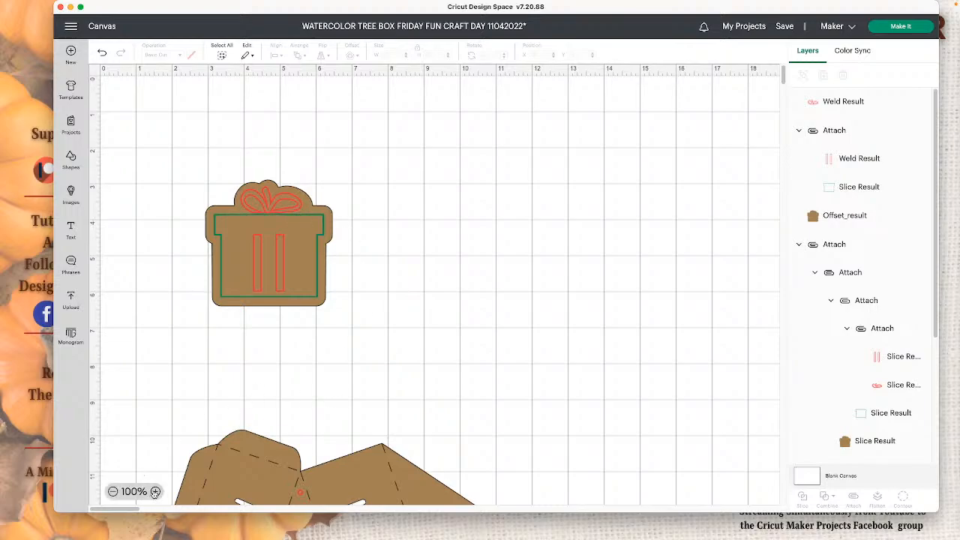
- Fine-tune the bow's position by shifting it slightly up and to the right above the gift's lid
{"action": "left_click", "coordinate": [154, 491]}
{"action": "left_click", "coordinate": [155, 491]}
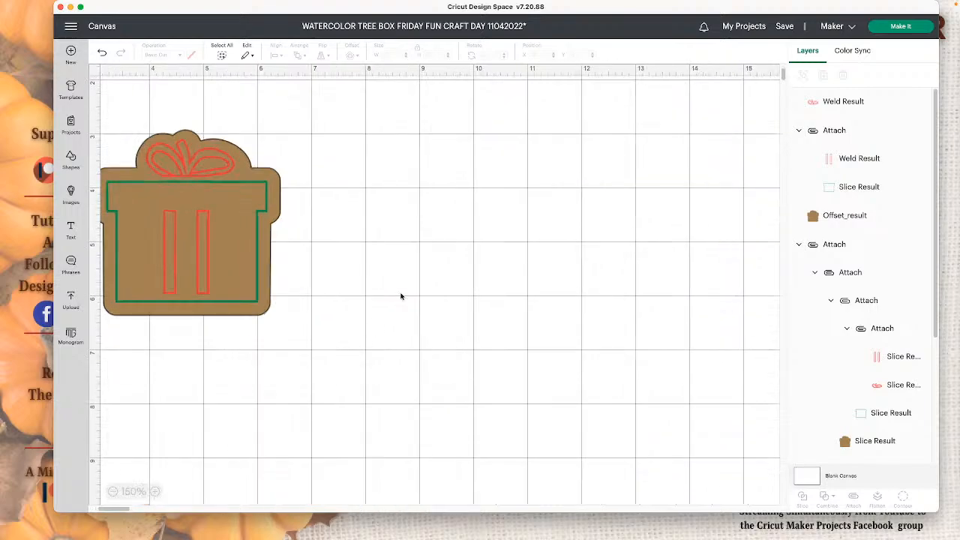
{"action": "left_click", "coordinate": [214, 169]}
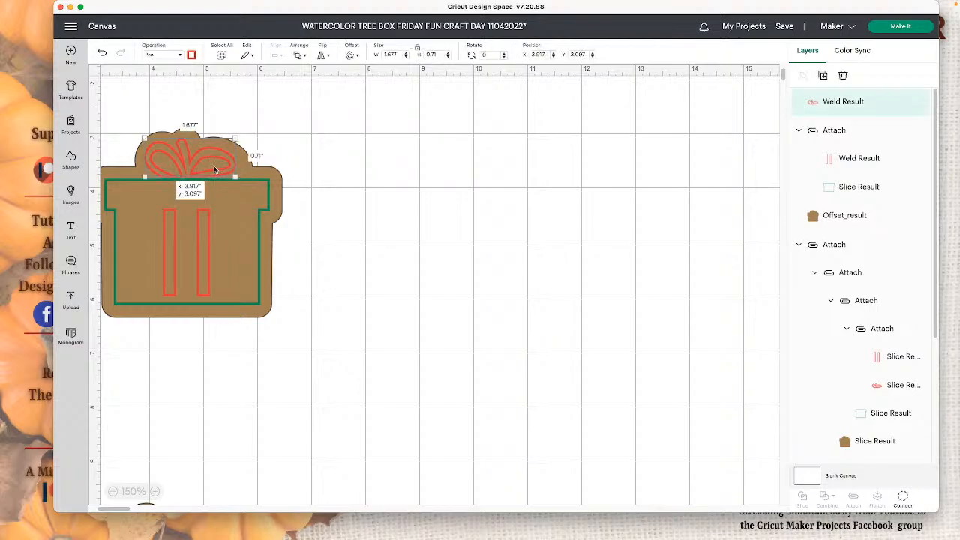
{"action": "left_click_drag", "start_coordinate": [215, 170], "coordinate": [215, 168]}
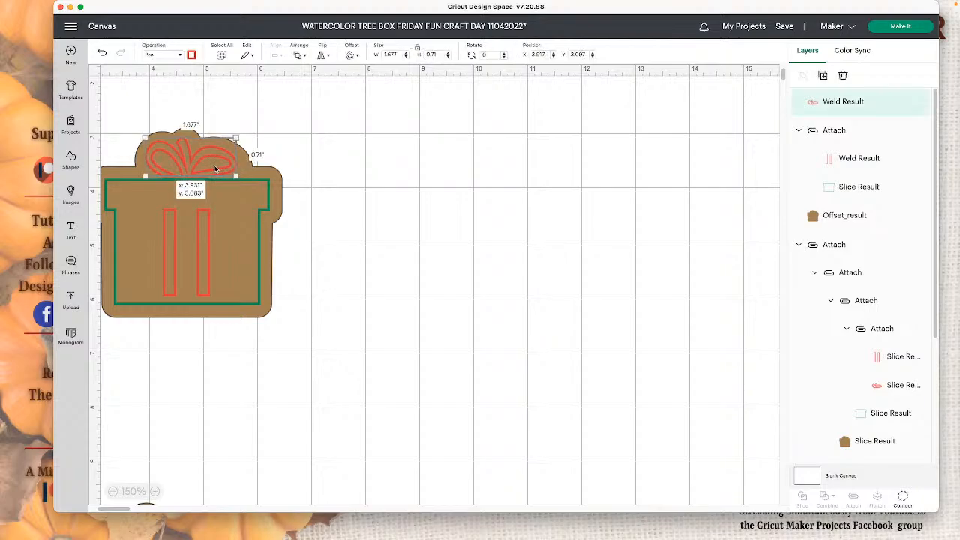
{"action": "left_click", "coordinate": [360, 178]}
{"action": "left_click", "coordinate": [217, 165]}
{"action": "left_click", "coordinate": [360, 173]}
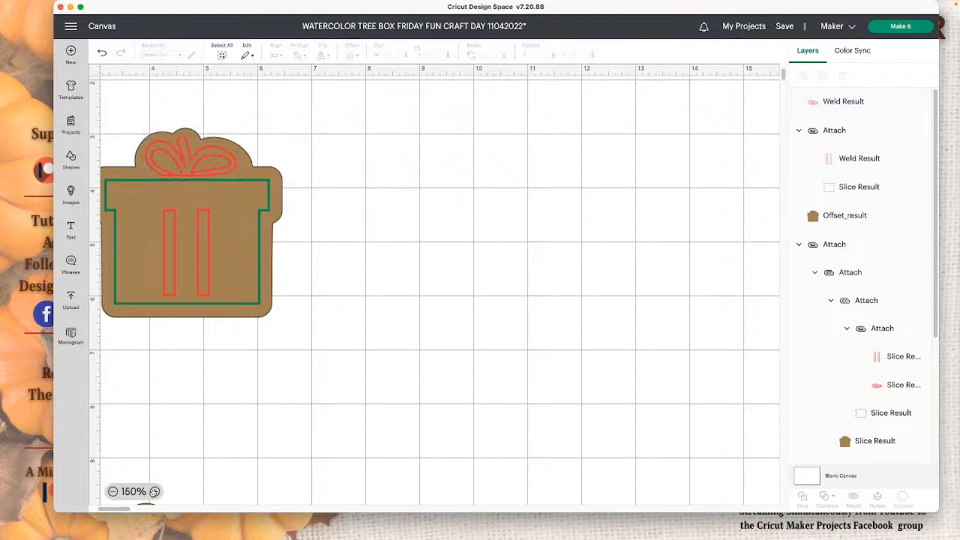
- Attach the bow, the box-and-ribbon drawing and the brown offset shape together as one gift tag
{"action": "left_click", "coordinate": [154, 491]}
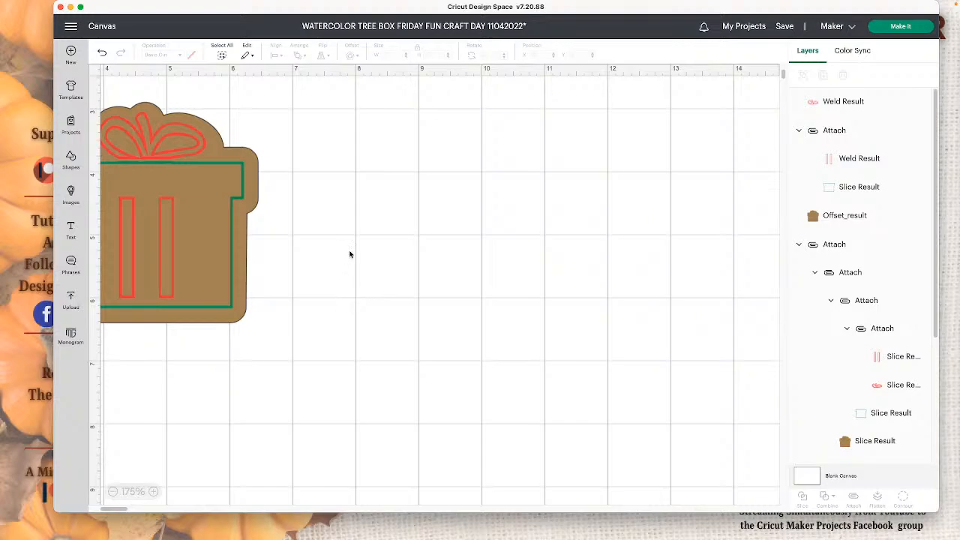
{"action": "left_click_drag", "start_coordinate": [329, 232], "coordinate": [132, 129]}
{"action": "left_click", "coordinate": [853, 496]}
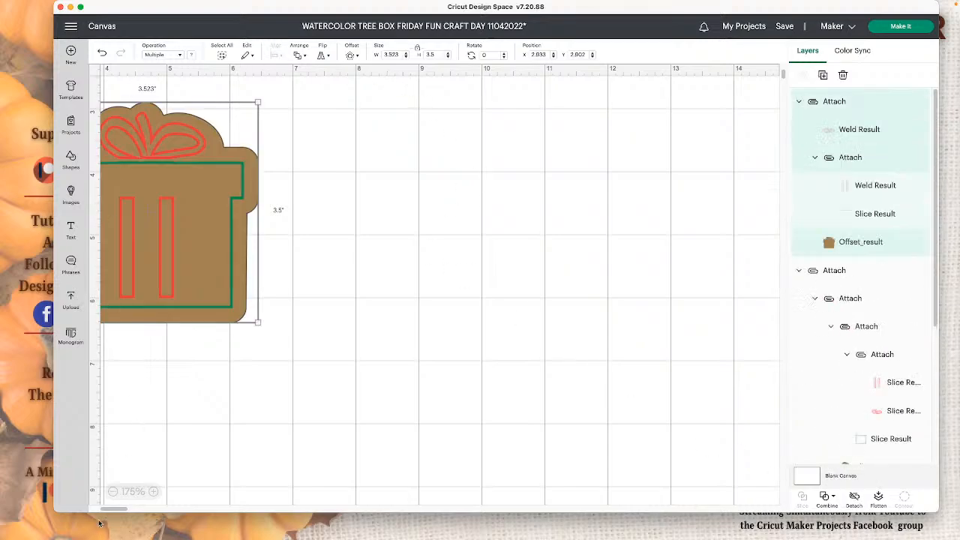
- Shrink the attached gift tag proportionally to about 1.873 by 1.861 inches
{"action": "left_click", "coordinate": [113, 491]}
{"action": "left_click", "coordinate": [112, 491]}
{"action": "left_click", "coordinate": [112, 491]}
{"action": "left_click", "coordinate": [112, 491]}
{"action": "left_click", "coordinate": [112, 491]}
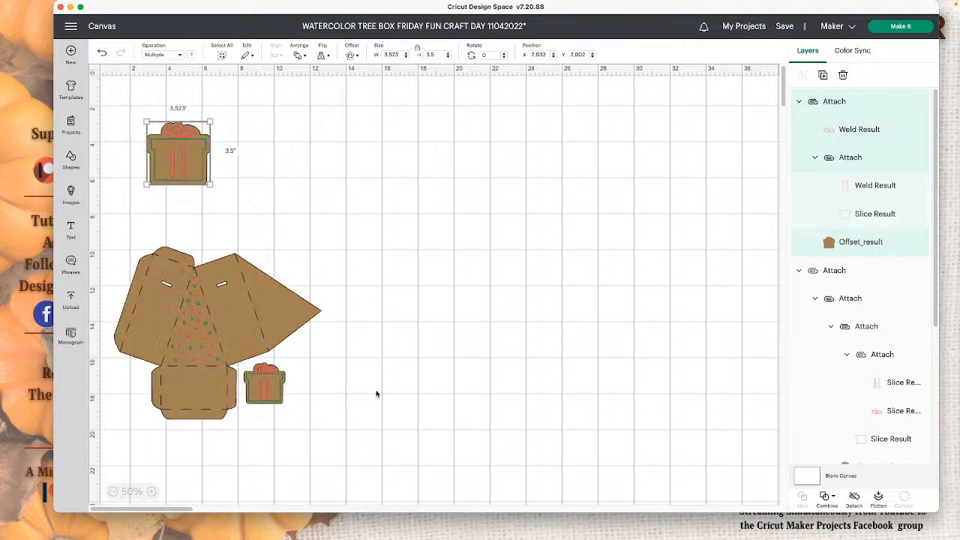
{"action": "left_click_drag", "start_coordinate": [211, 183], "coordinate": [179, 155]}
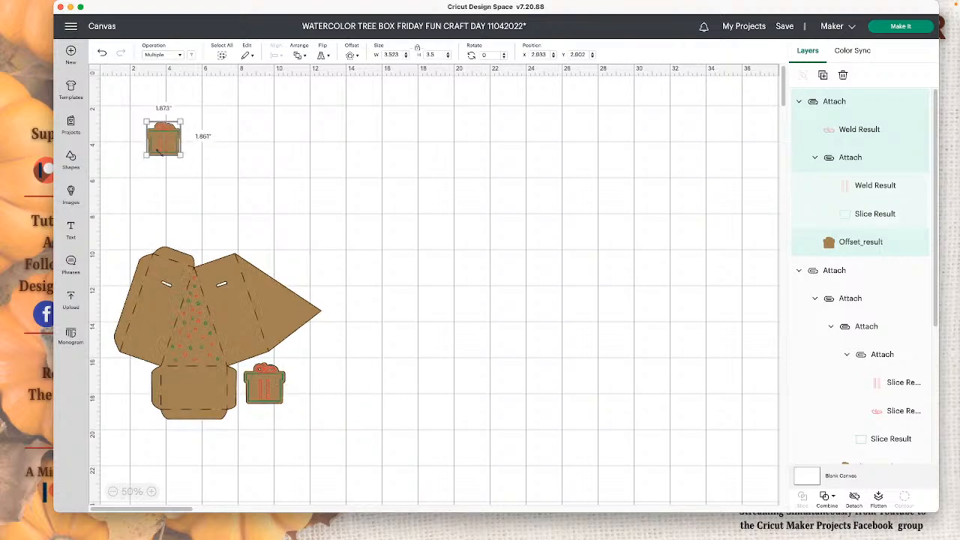
- Delete the practice gift tag, keeping the tree box with its original tag
{"action": "left_click", "coordinate": [150, 491]}
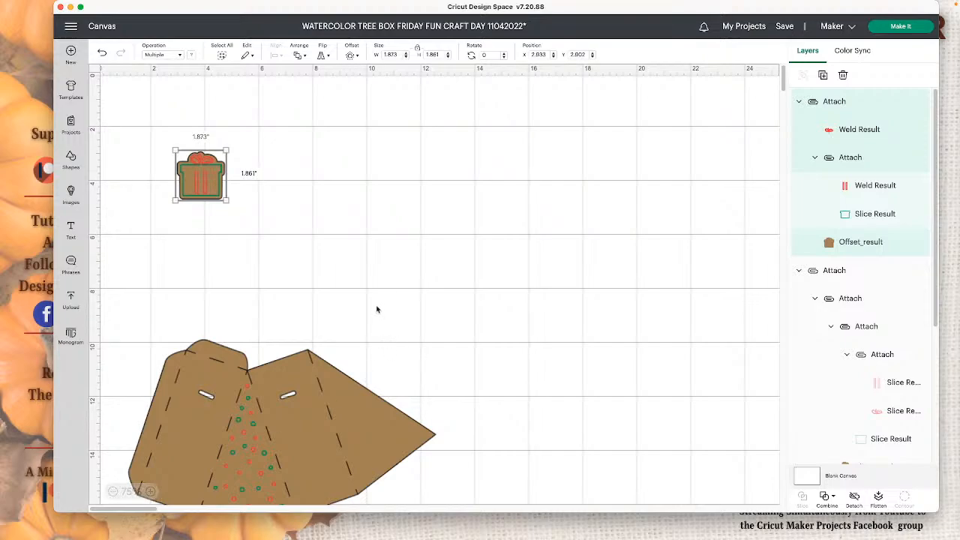
{"action": "scroll", "coordinate": [371, 312], "scroll_direction": "down", "scroll_amount": 1}
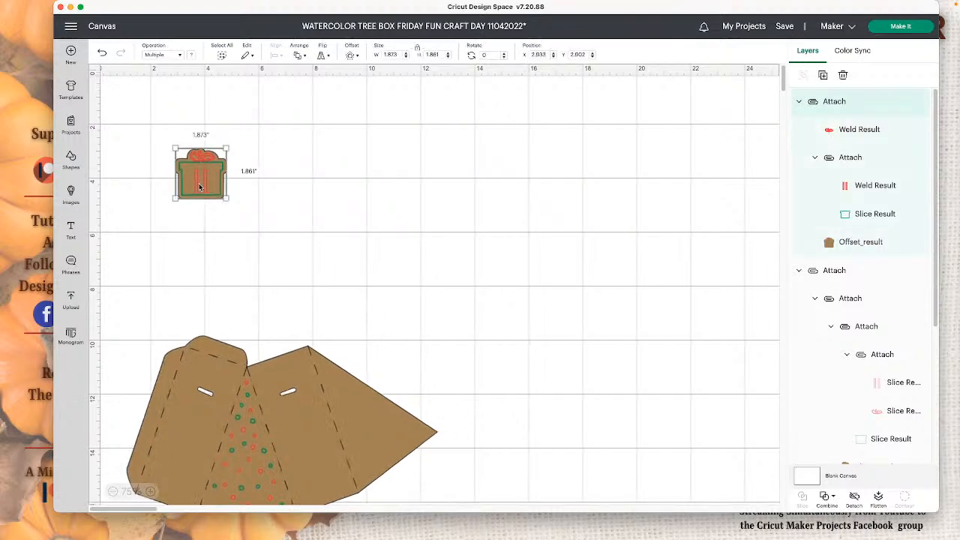
{"action": "key", "text": "Delete"}
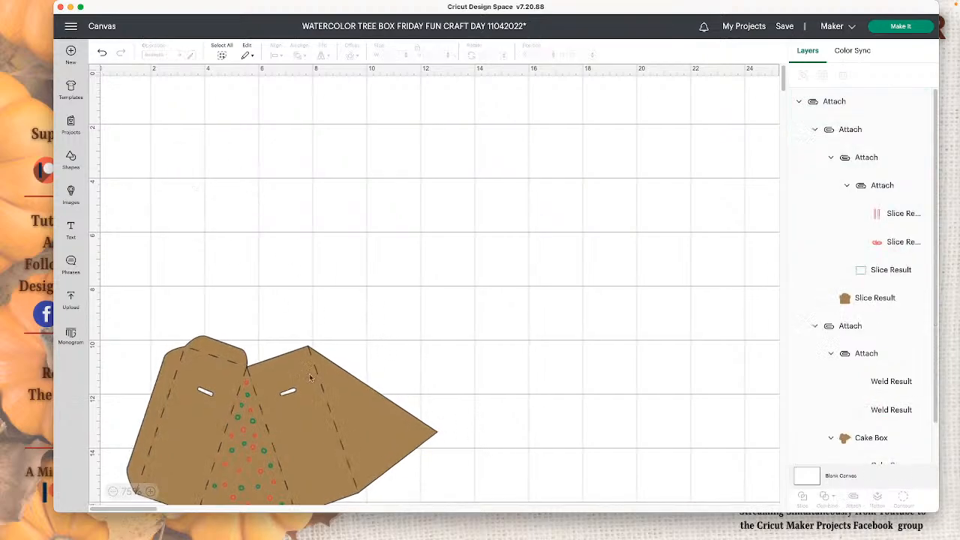
{"action": "key", "text": "super+z"}
{"action": "key", "text": "super+z"}
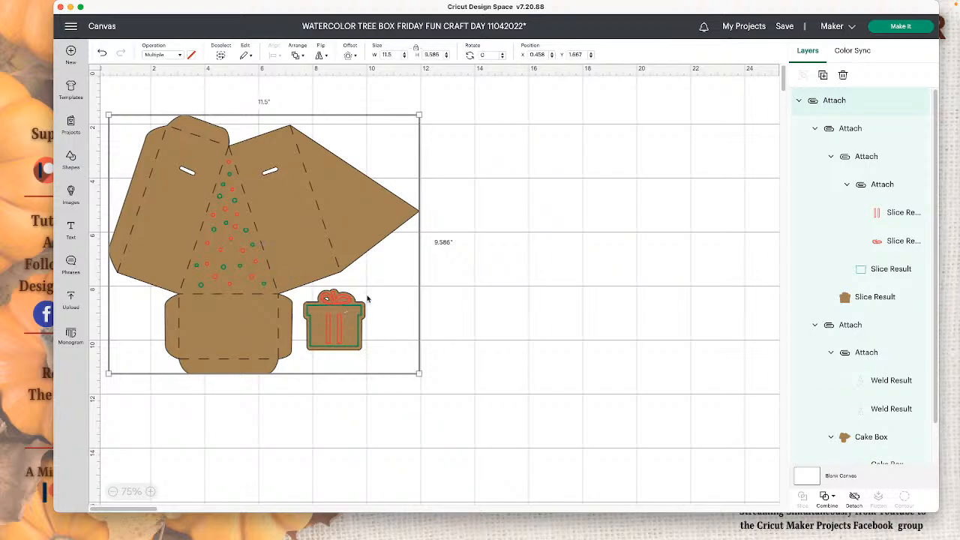
- Detach the gift tag from the tree box and move the tag clear of the box template
{"action": "left_click", "coordinate": [853, 497]}
{"action": "left_click_drag", "start_coordinate": [362, 345], "coordinate": [499, 263]}
{"action": "left_click", "coordinate": [360, 227]}
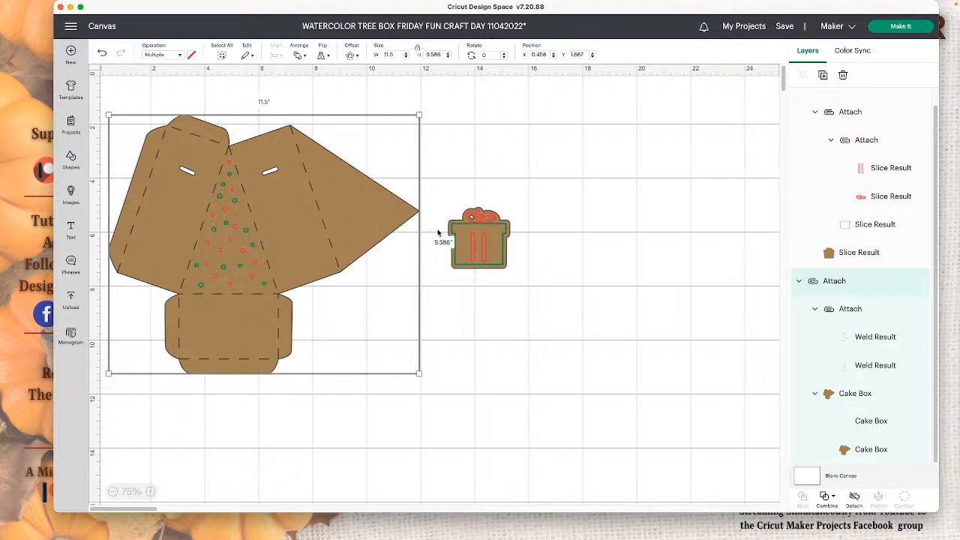
{"action": "left_click_drag", "start_coordinate": [474, 166], "coordinate": [502, 182]}
{"action": "left_click", "coordinate": [389, 216]}
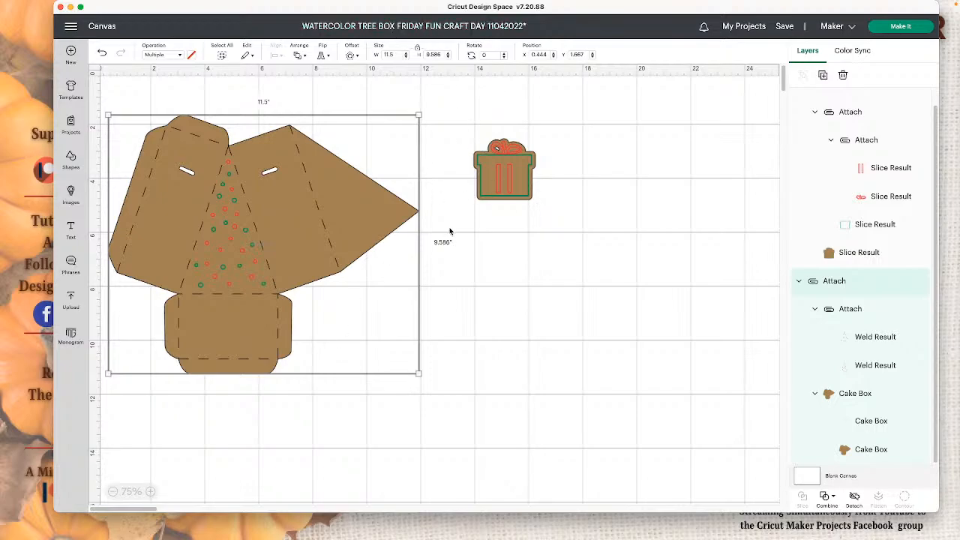
- Place the gift tag back below the box's pointed flap, attach it to the tree box and reposition the attached design
{"action": "left_click_drag", "start_coordinate": [502, 180], "coordinate": [350, 324]}
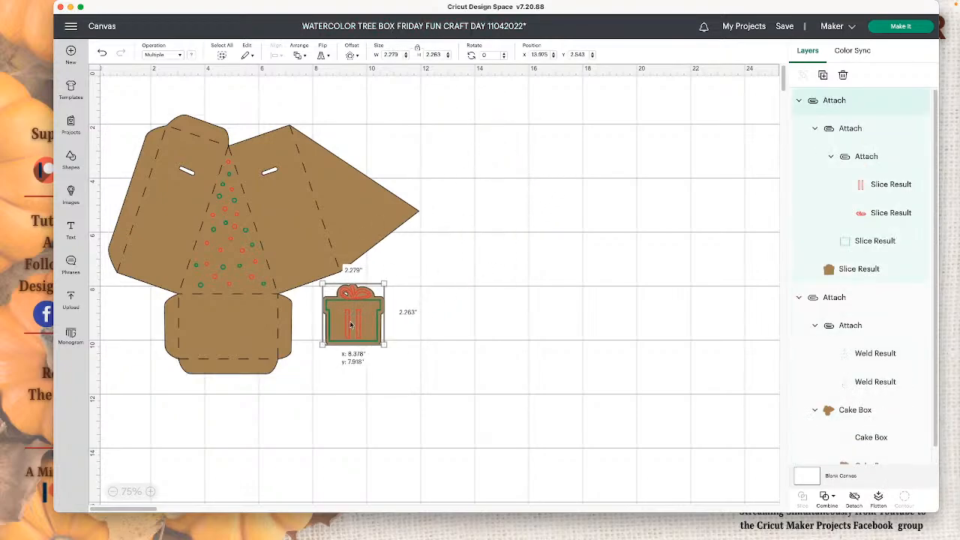
{"action": "left_click", "coordinate": [484, 355]}
{"action": "left_click_drag", "start_coordinate": [506, 361], "coordinate": [185, 111]}
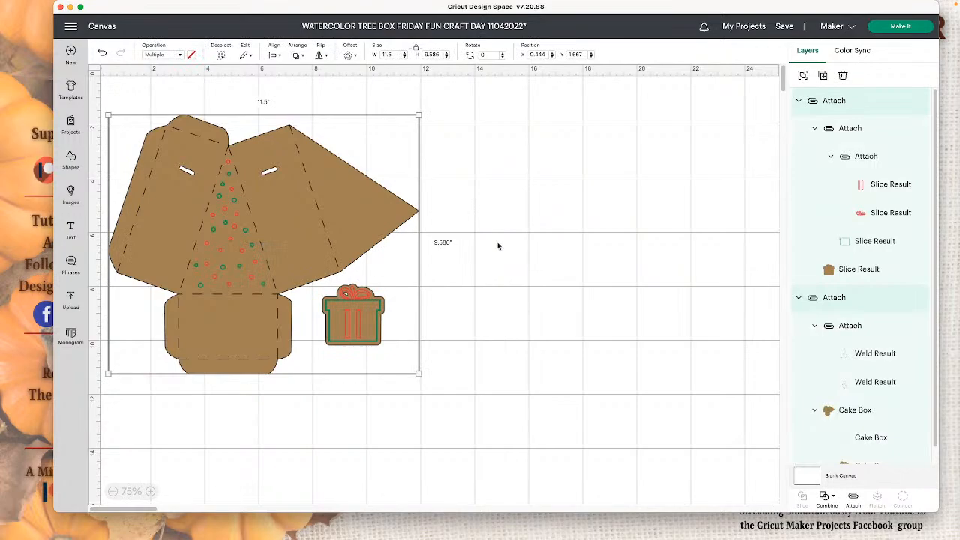
{"action": "left_click", "coordinate": [852, 496]}
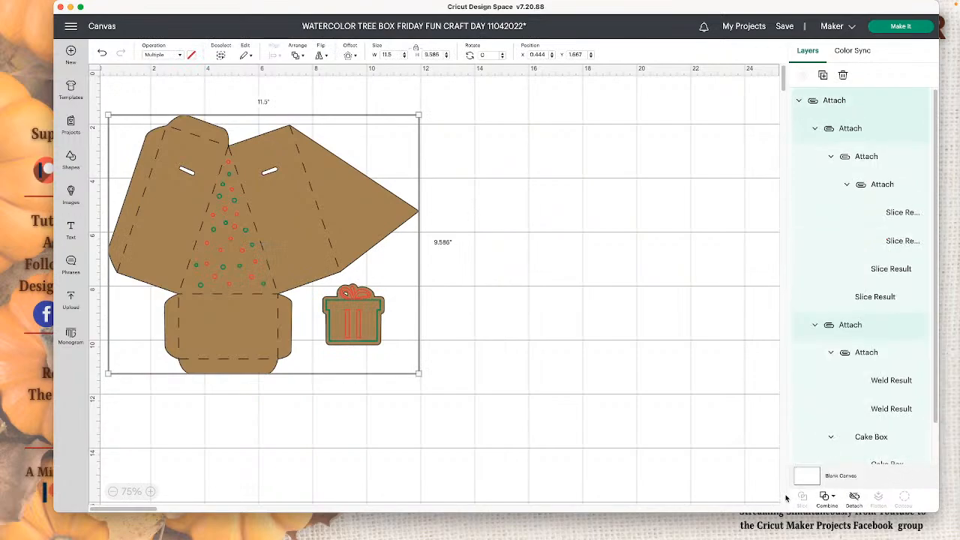
{"action": "left_click", "coordinate": [691, 464]}
{"action": "left_click_drag", "start_coordinate": [343, 306], "coordinate": [367, 303]}
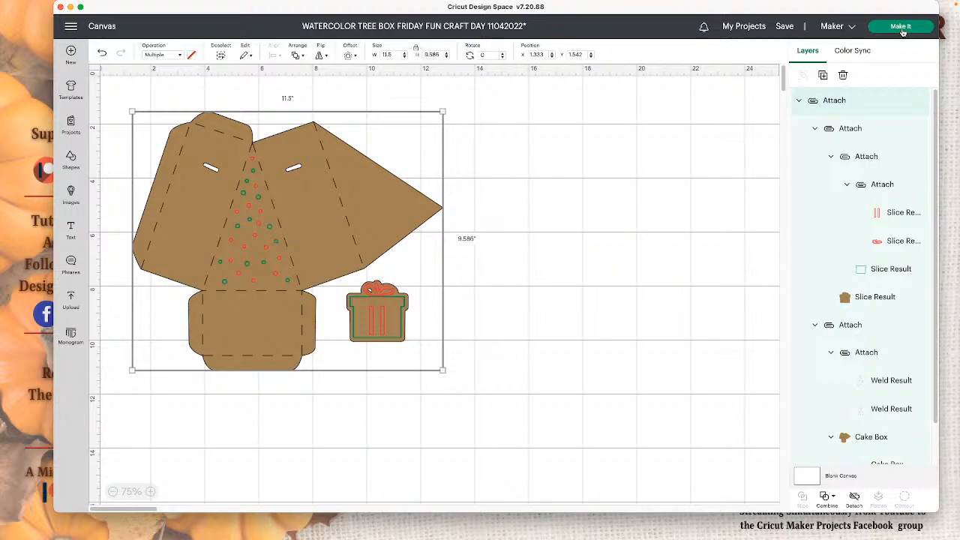
- Look up the image info of the brown Cake Box layer
{"action": "right_click", "coordinate": [843, 440]}
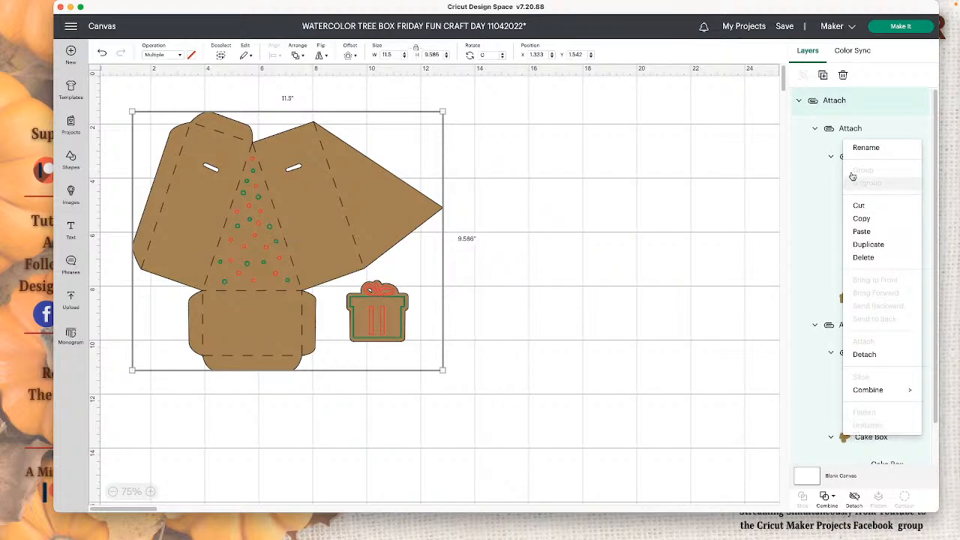
{"action": "left_click", "coordinate": [727, 441]}
{"action": "scroll", "coordinate": [848, 439], "scroll_direction": "down", "scroll_amount": 2}
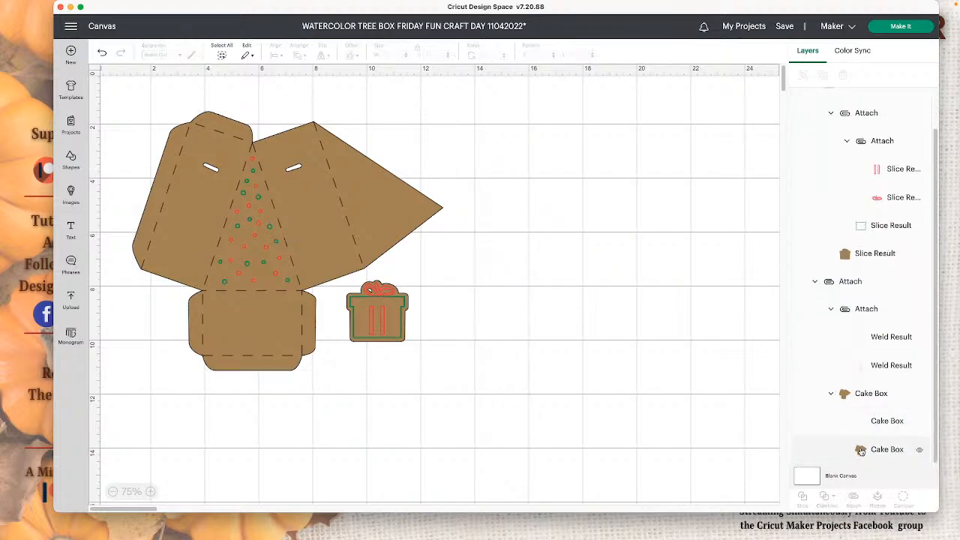
{"action": "right_click", "coordinate": [861, 450]}
{"action": "mouse_move", "coordinate": [824, 445]}
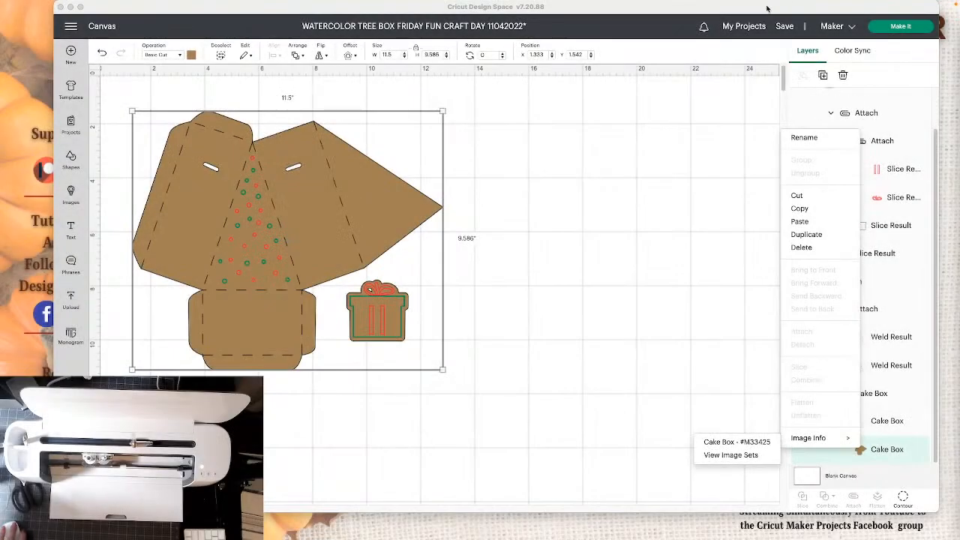
- Send the project to be made on a single 12 x 12 in mat and choose Kraft Board as the base material
{"action": "left_click", "coordinate": [896, 27]}
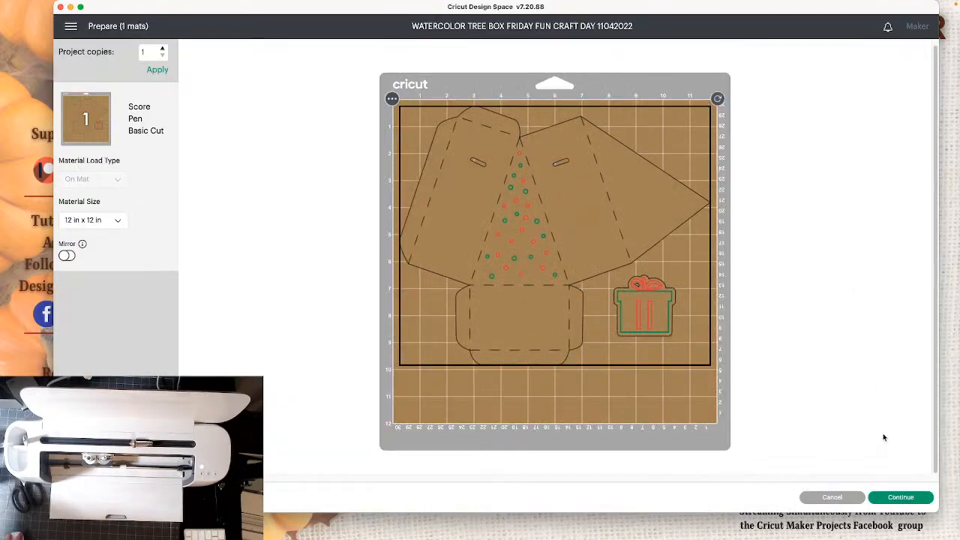
{"action": "left_click", "coordinate": [901, 497]}
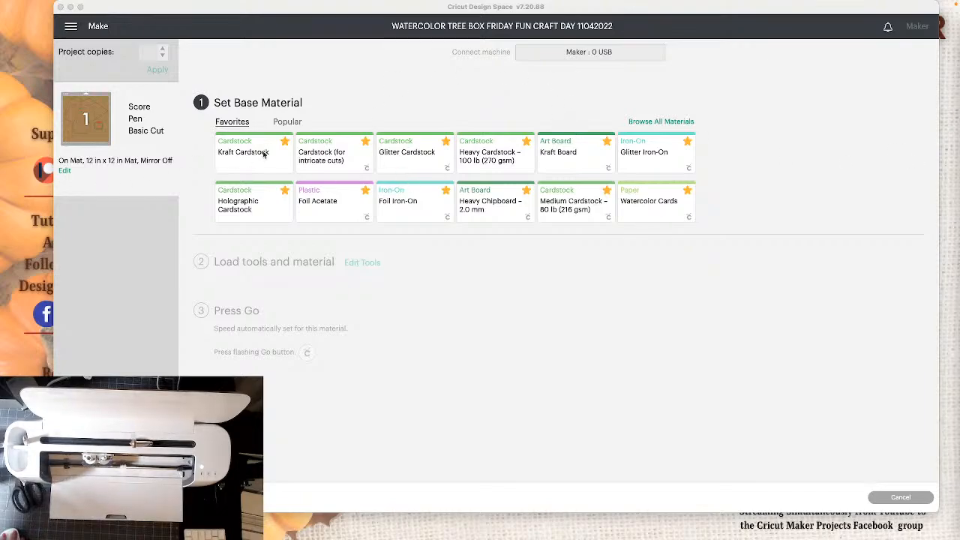
{"action": "left_click", "coordinate": [567, 153]}
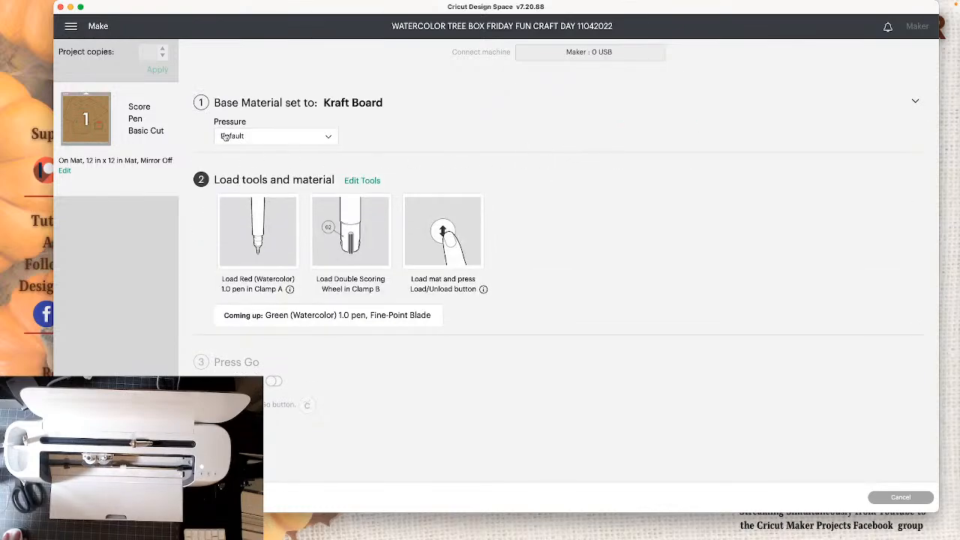
- Select Kraft Board from the full list of compatible materials and set the pressure to More
{"action": "left_click", "coordinate": [311, 107]}
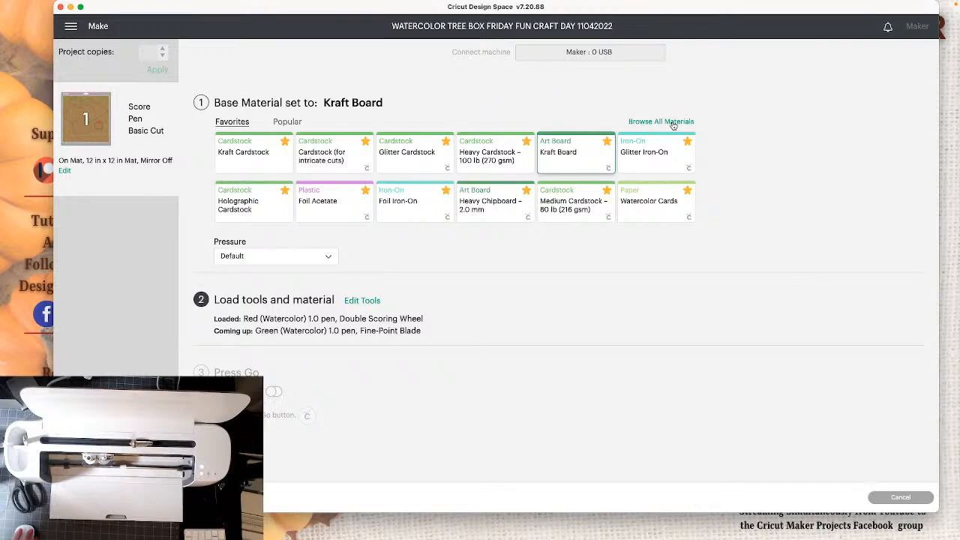
{"action": "left_click", "coordinate": [672, 123]}
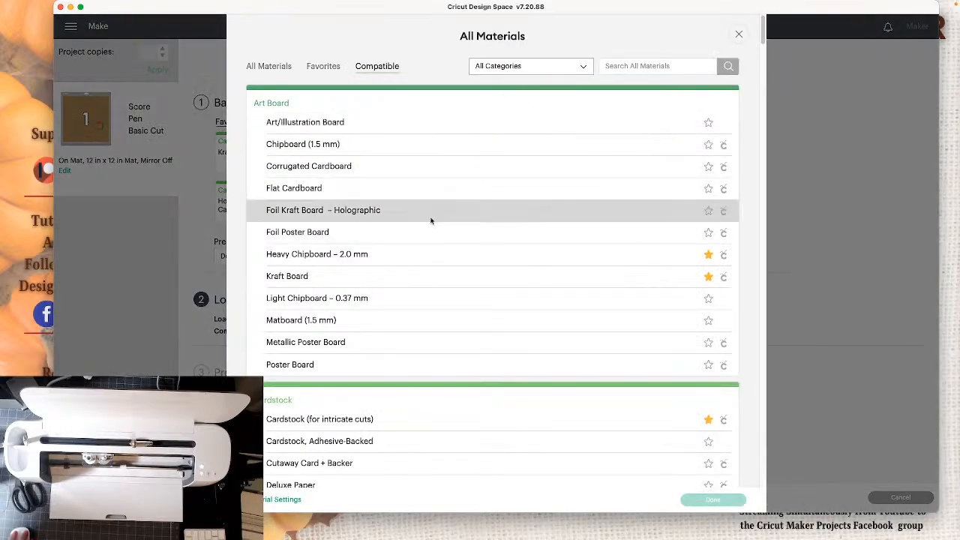
{"action": "left_click", "coordinate": [287, 277]}
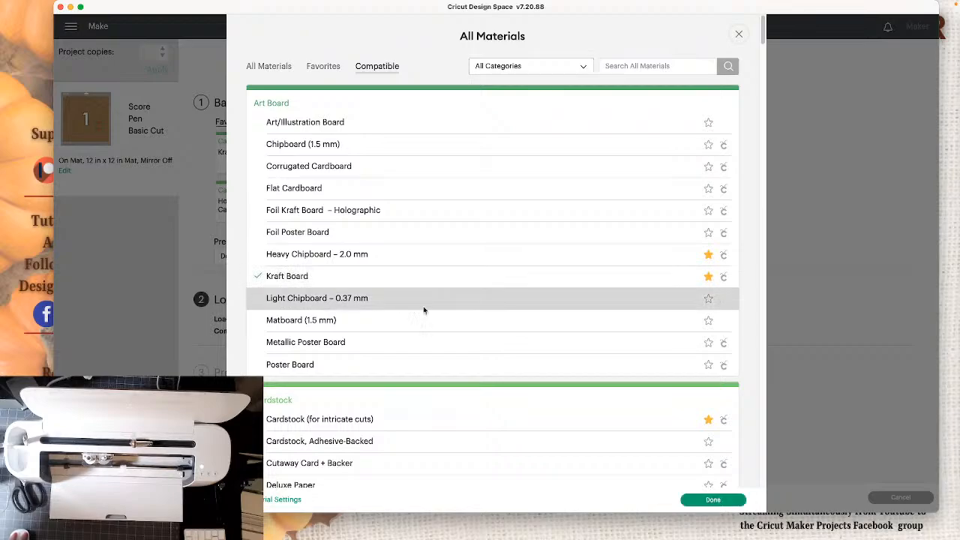
{"action": "left_click", "coordinate": [713, 499]}
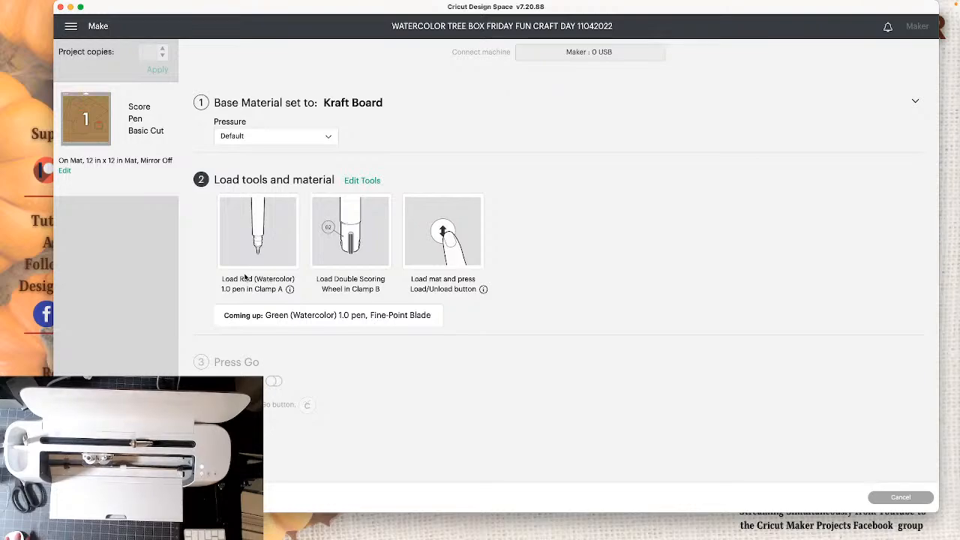
{"action": "left_click", "coordinate": [291, 137]}
{"action": "left_click", "coordinate": [276, 155]}
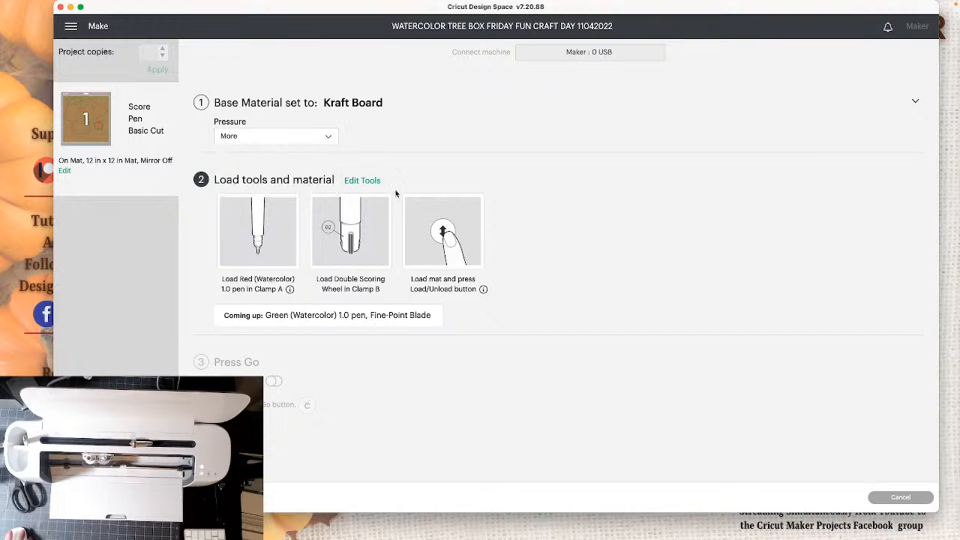